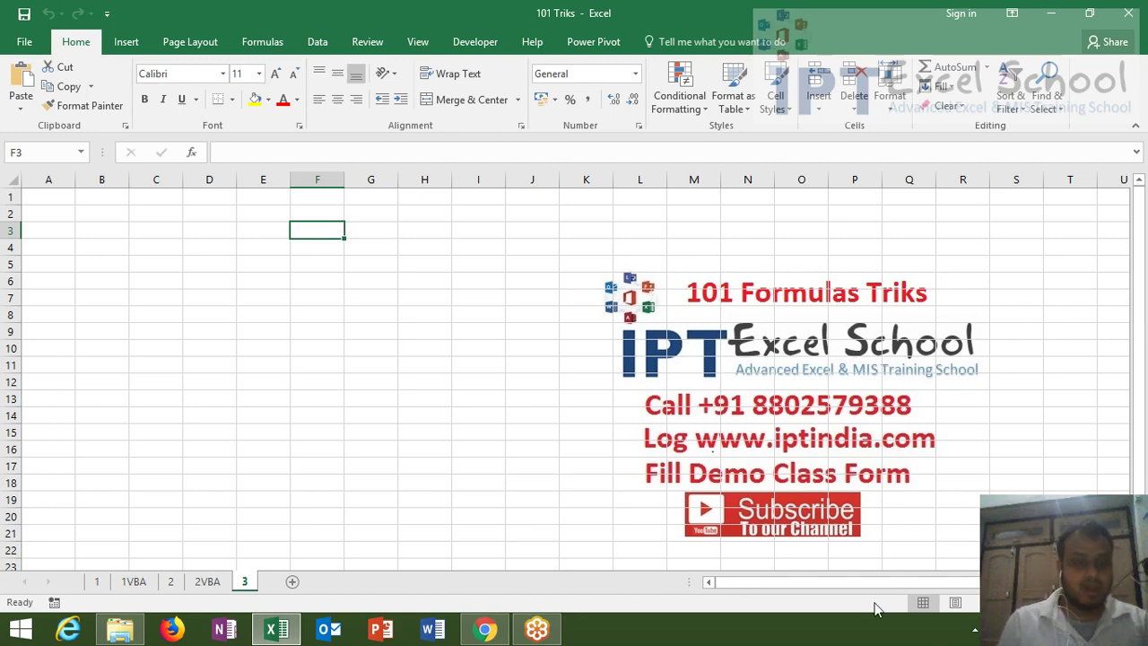
# Finish the 0-40 slab entry in F3 and put the heading Sales in A1
pyautogui.write('40')
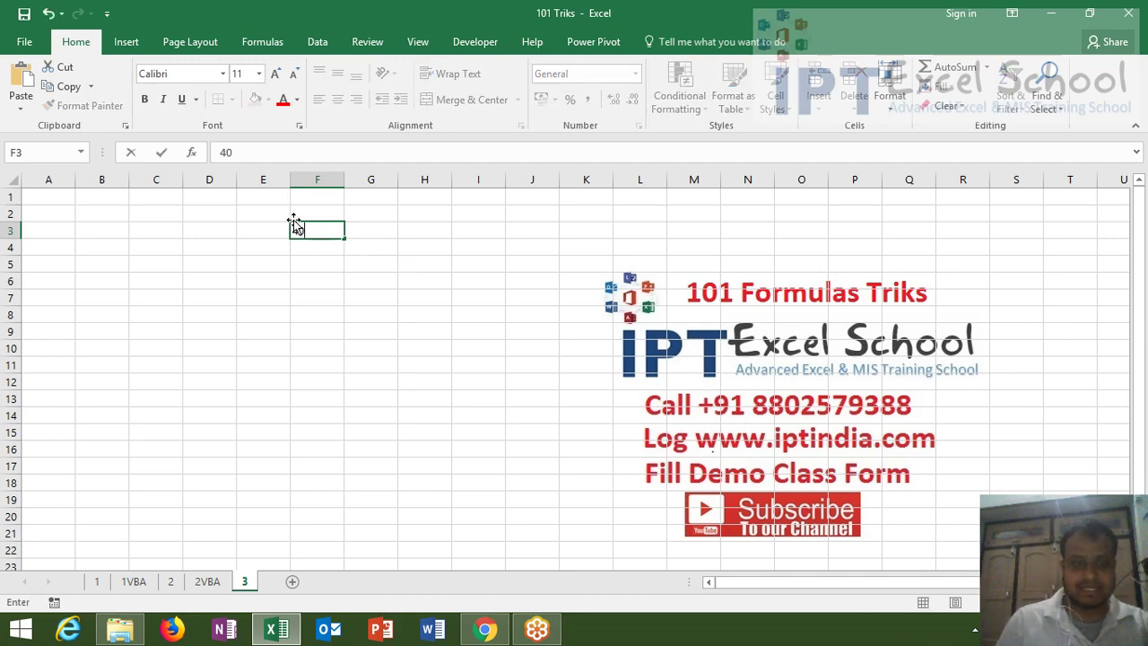
pyautogui.press('BackSpace')
pyautogui.press('BackSpace')
pyautogui.write('-')
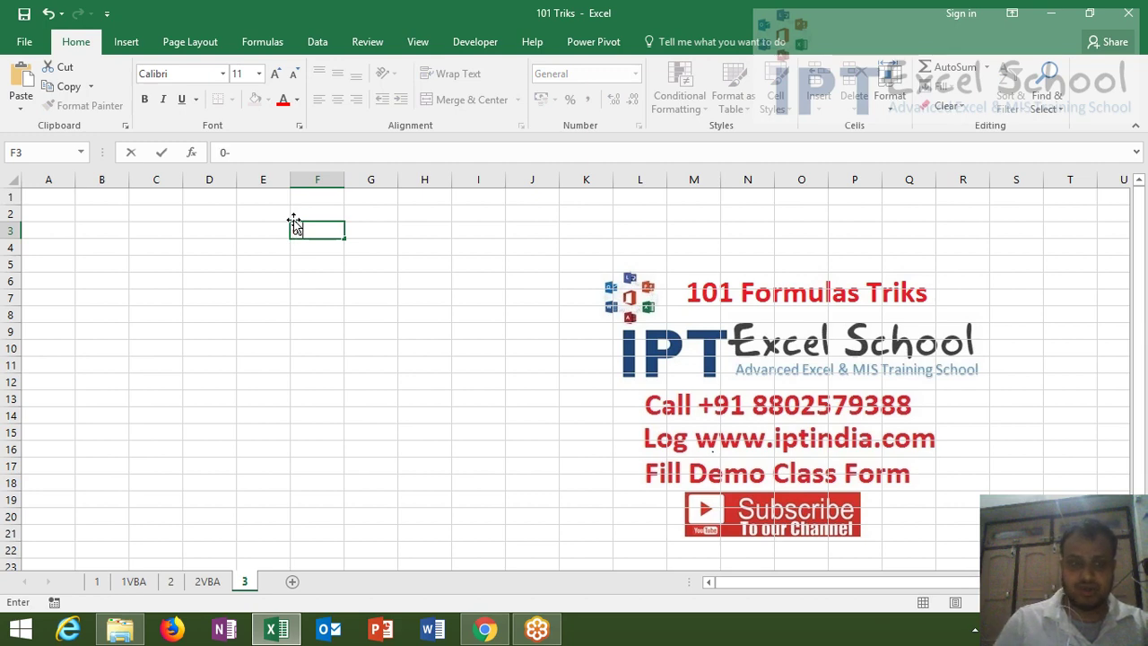
pyautogui.write('40')
pyautogui.click(228, 310)
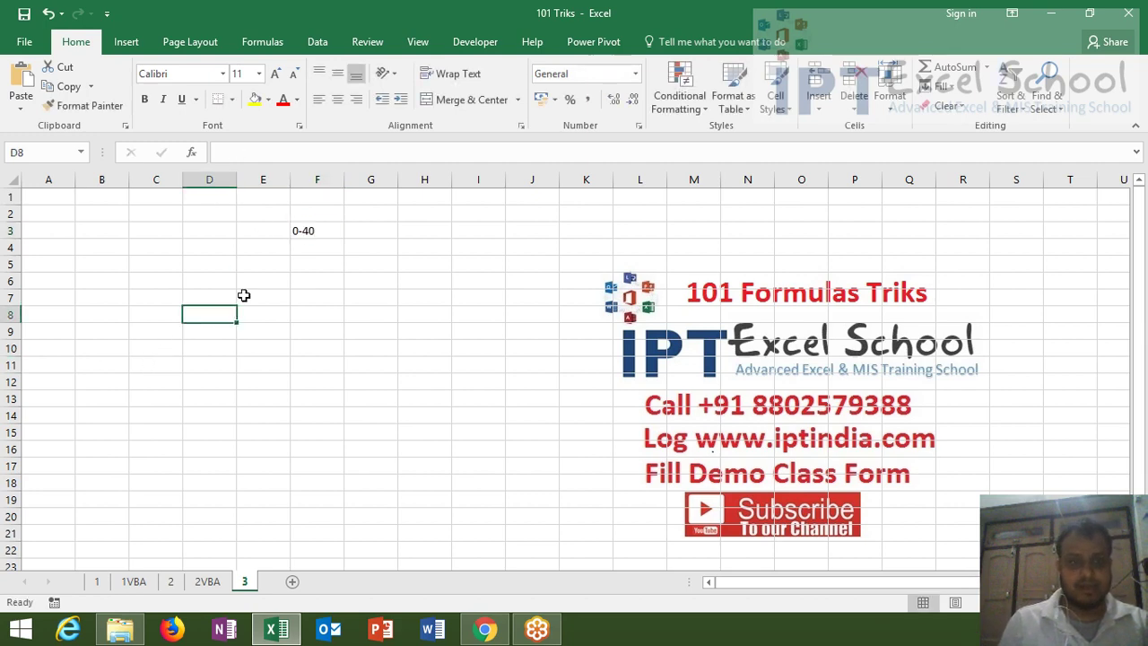
pyautogui.click(307, 245)
pyautogui.click(67, 196)
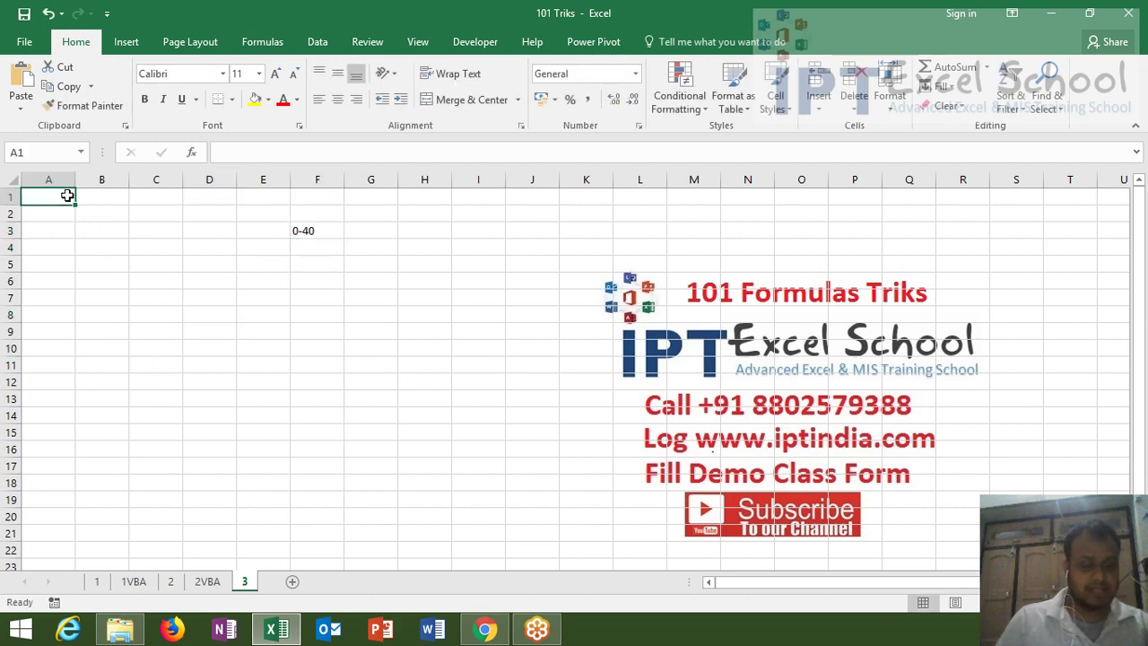
pyautogui.write('Sales')
pyautogui.press('Return')
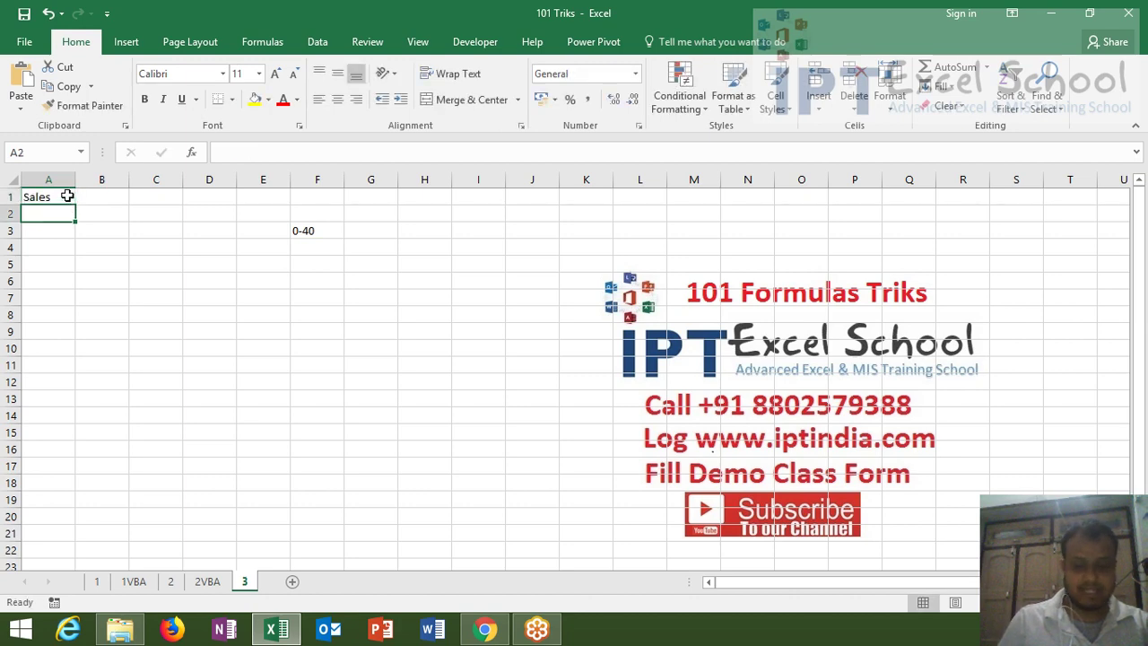
# Enter the formula =RANDBETWEEN(10,90) in A2
pyautogui.write('=ra')
pyautogui.hotkey('ctrl', 'Return')
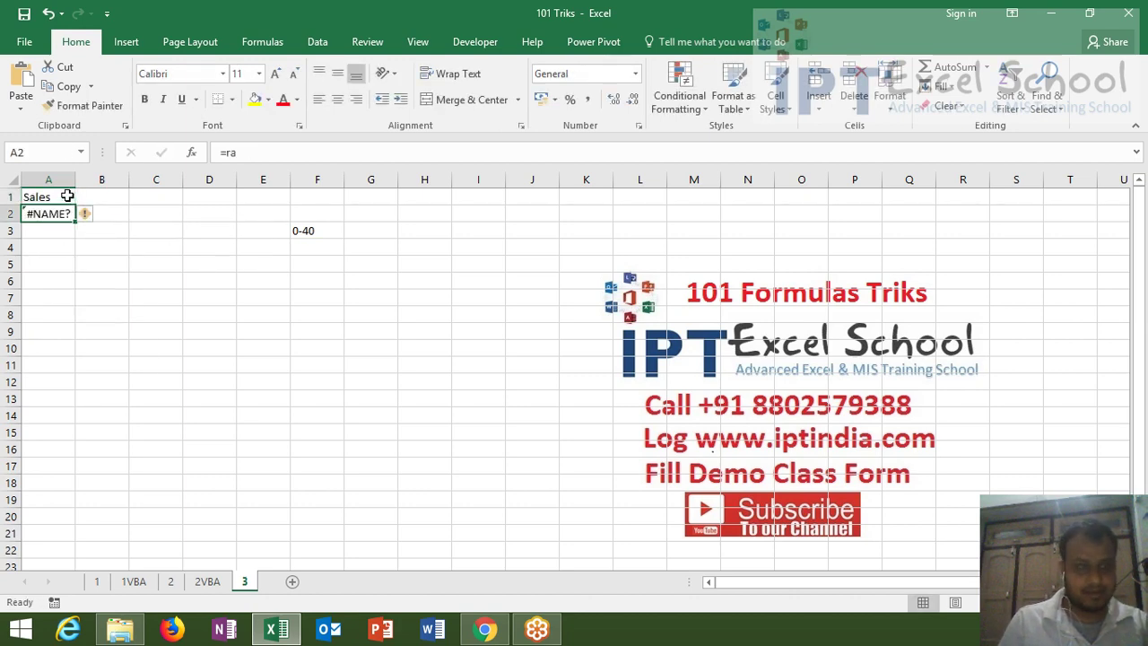
pyautogui.press('F2')
pyautogui.press('Down')
pyautogui.press('Down')
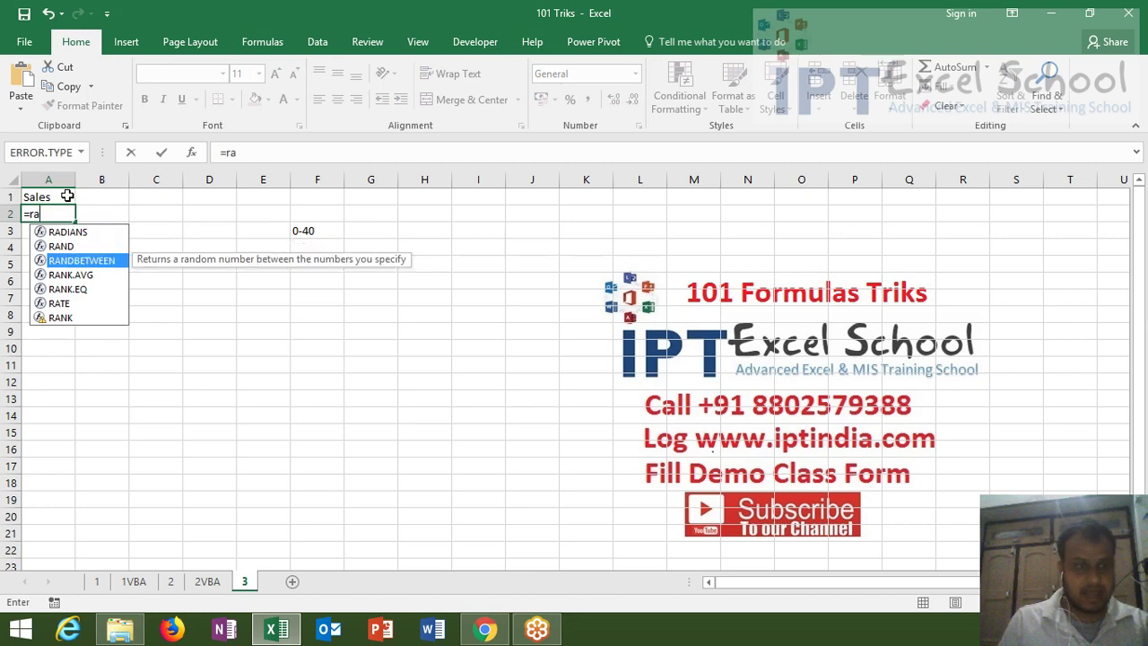
pyautogui.press('Tab')
pyautogui.write('10,9')
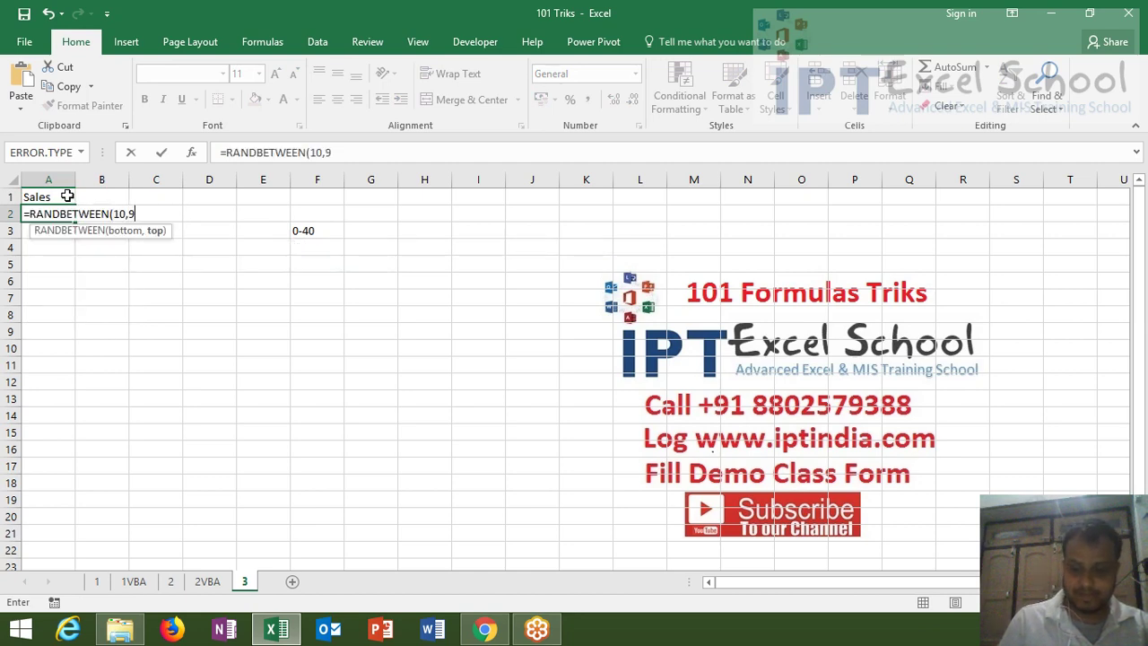
pyautogui.write('0')
pyautogui.press('Return')
# Fill the random formula down to A18 and paste the results back as fixed values
pyautogui.press('Up')
pyautogui.hotkey('shift', 'Down')
pyautogui.hotkey('shift', 'Down')
pyautogui.hotkey('shift', 'Down')
pyautogui.hotkey('shift', 'Down')
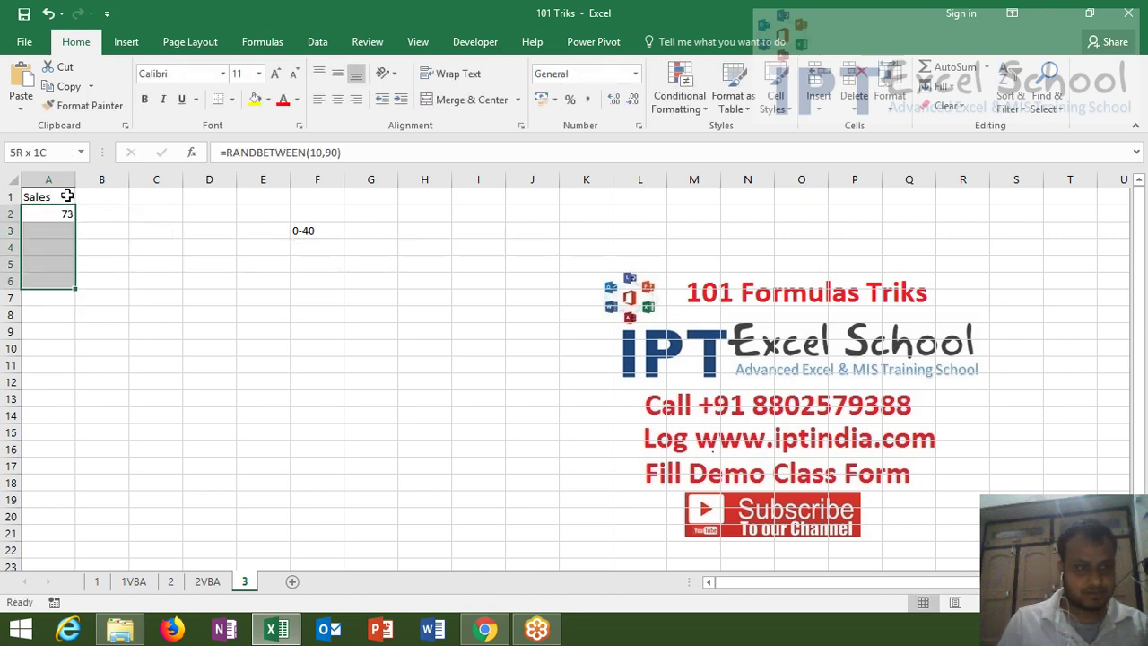
pyautogui.hotkey('shift', 'Down')
pyautogui.hotkey('shift', 'Down')
pyautogui.hotkey('shift', 'Down')
pyautogui.hotkey('shift', 'Down')
pyautogui.hotkey('shift', 'Down')
pyautogui.hotkey('shift', 'Down')
pyautogui.hotkey('shift', 'Down')
pyautogui.hotkey('shift', 'Down')
pyautogui.hotkey('shift', 'Down')
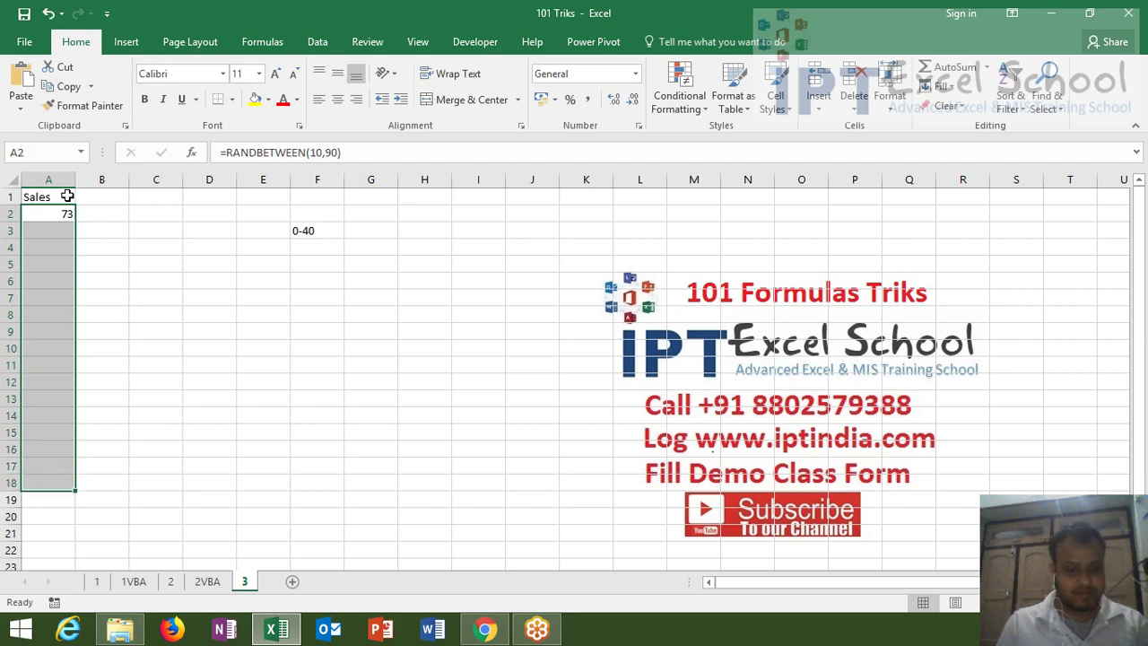
pyautogui.hotkey('ctrl', 'd')
pyautogui.hotkey('ctrl', 'c')
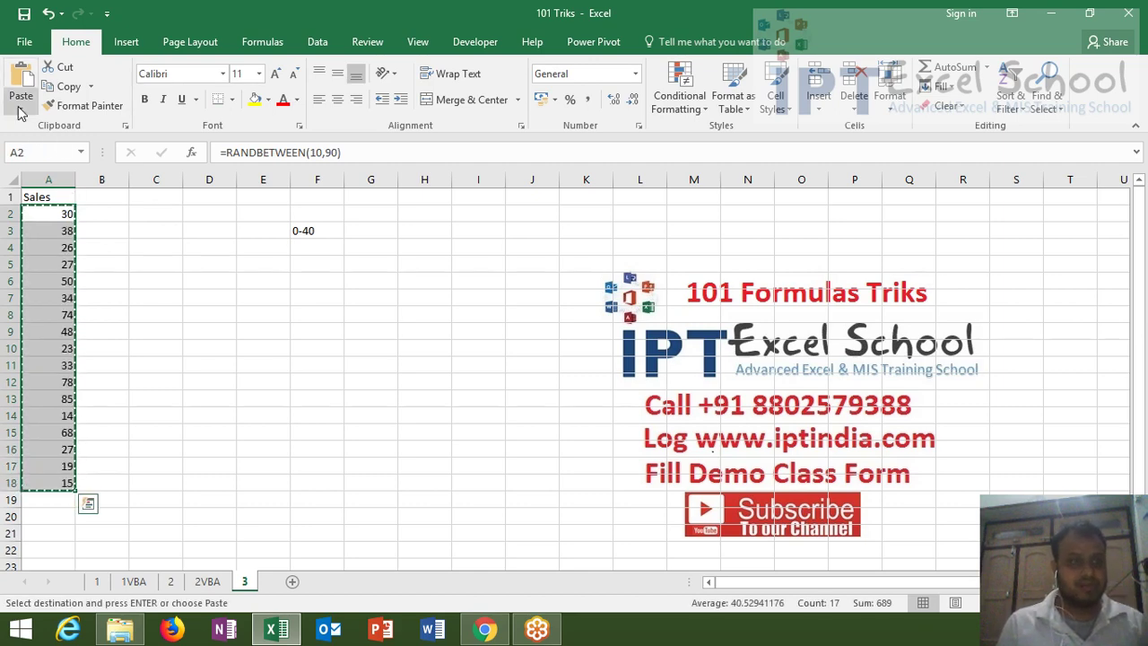
pyautogui.click(19, 110)
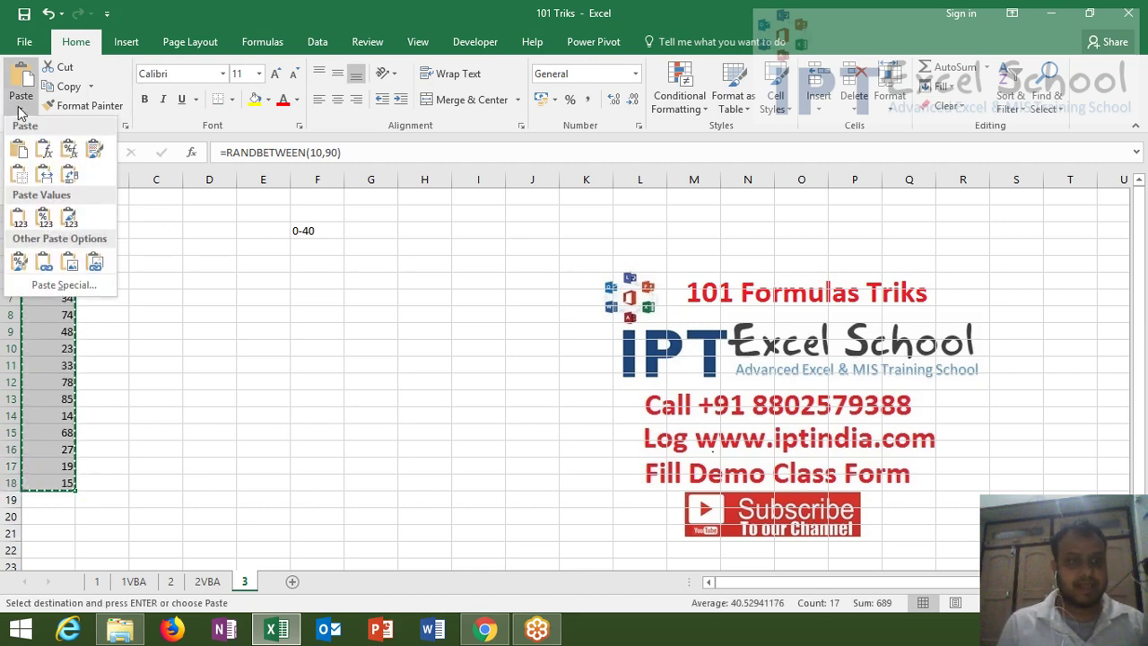
pyautogui.click(20, 219)
pyautogui.press('Escape')
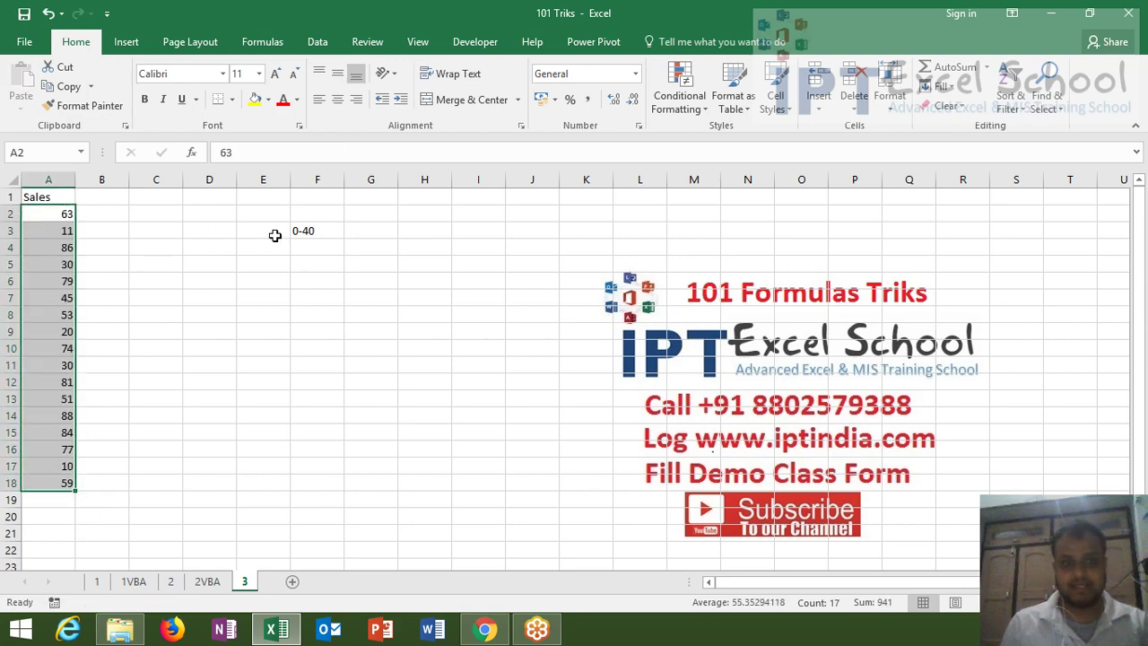
pyautogui.click(310, 226)
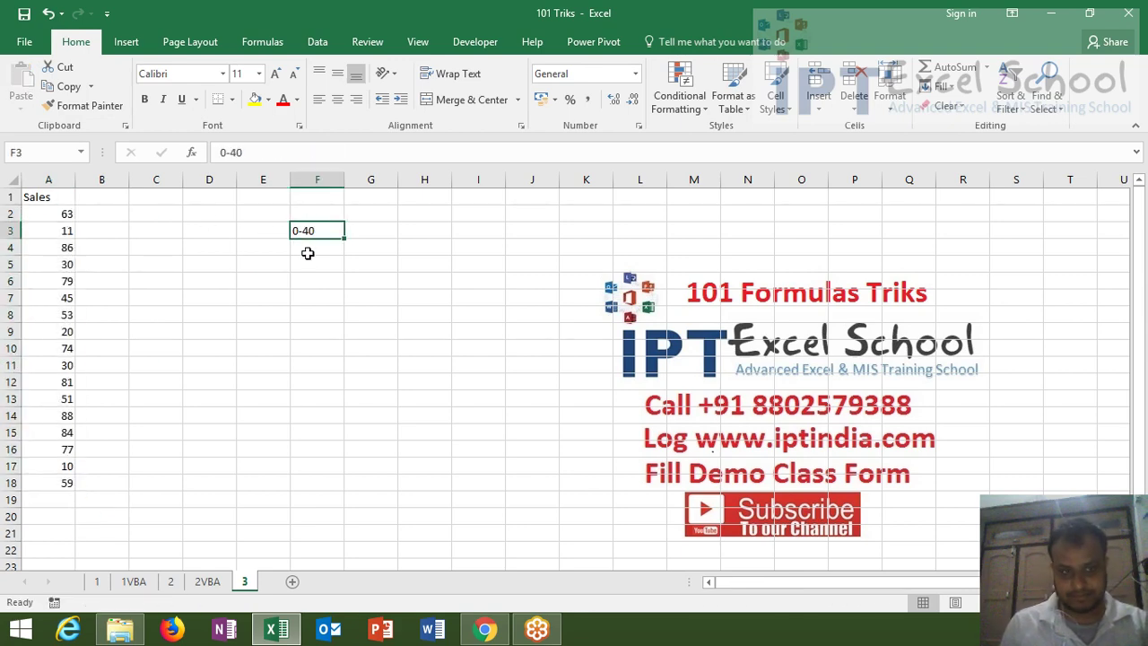
# Add the slabs 41-80 in F4 and 81-100 in F5
pyautogui.click(308, 254)
pyautogui.write('41')
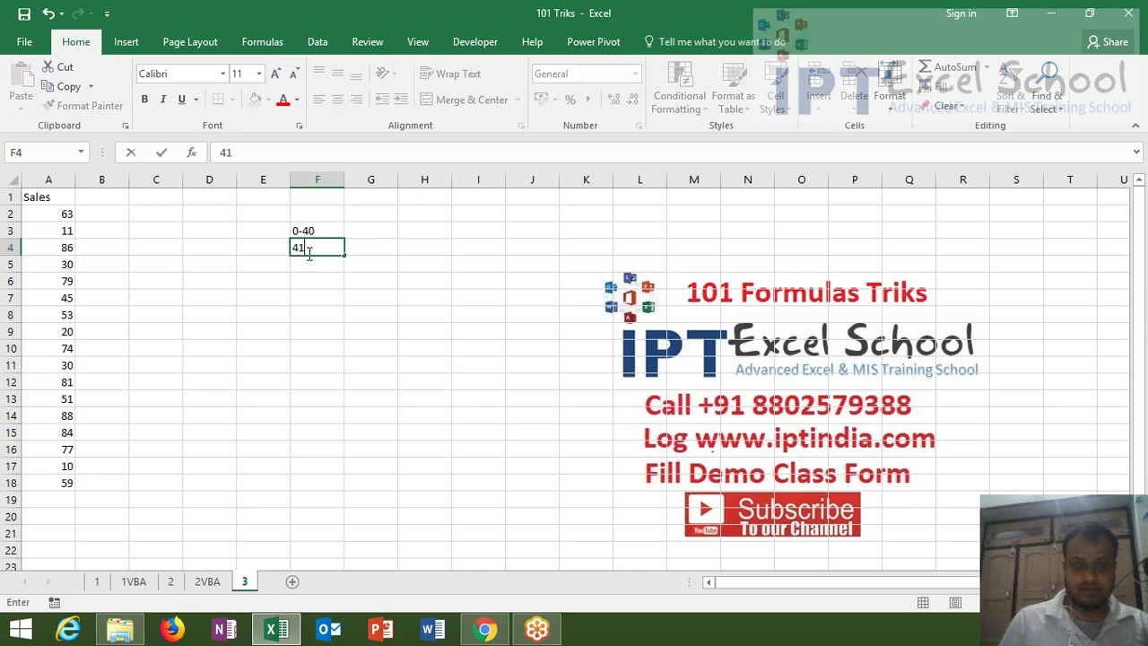
pyautogui.write('+')
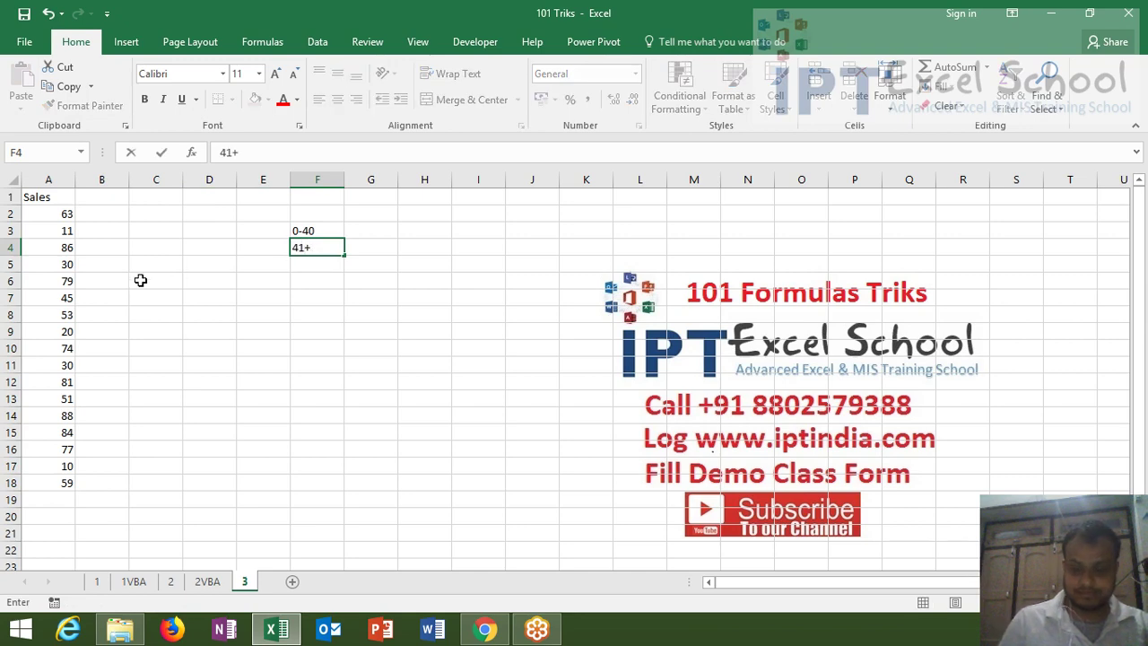
pyautogui.press('BackSpace')
pyautogui.write('80')
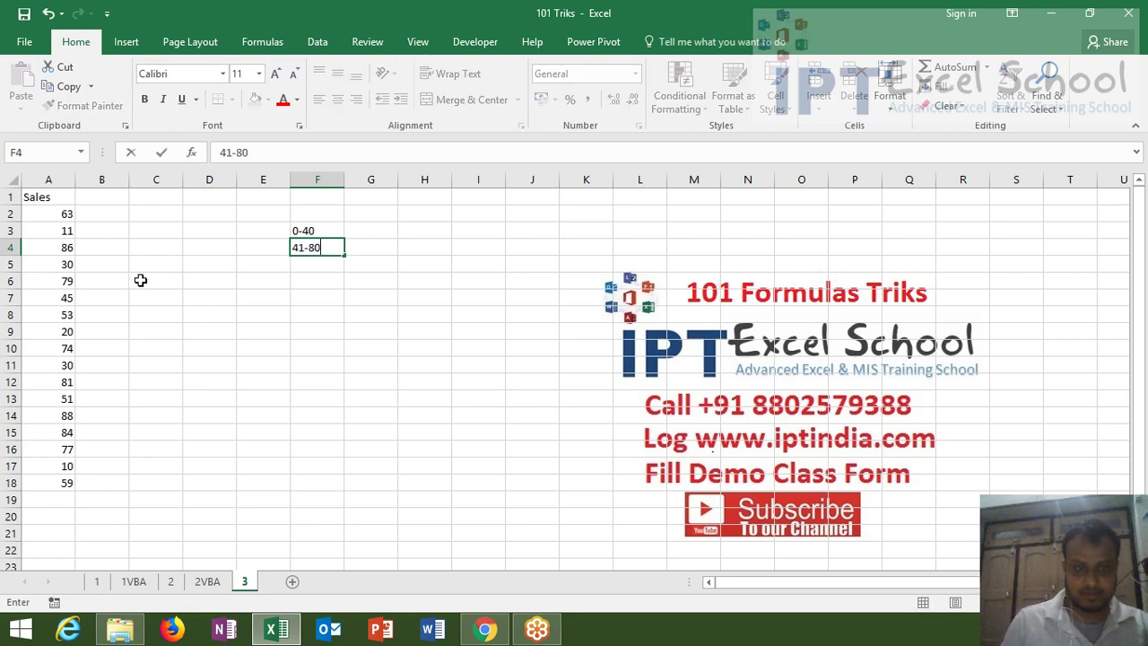
pyautogui.press('Return')
pyautogui.write('81-')
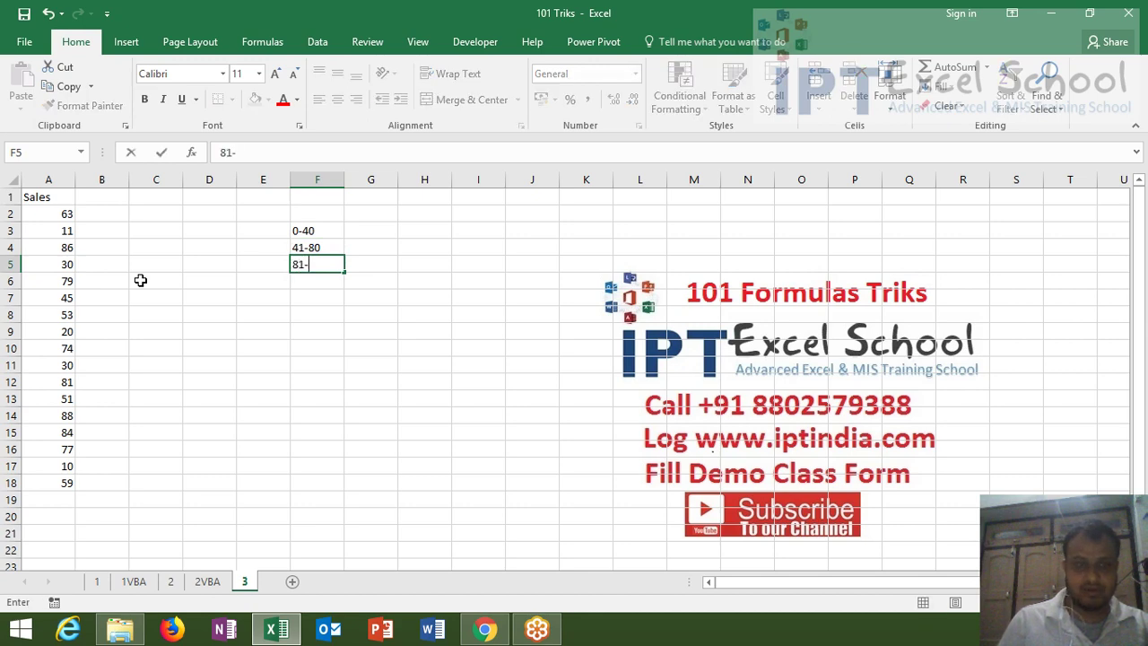
pyautogui.write('100')
pyautogui.press('Tab')
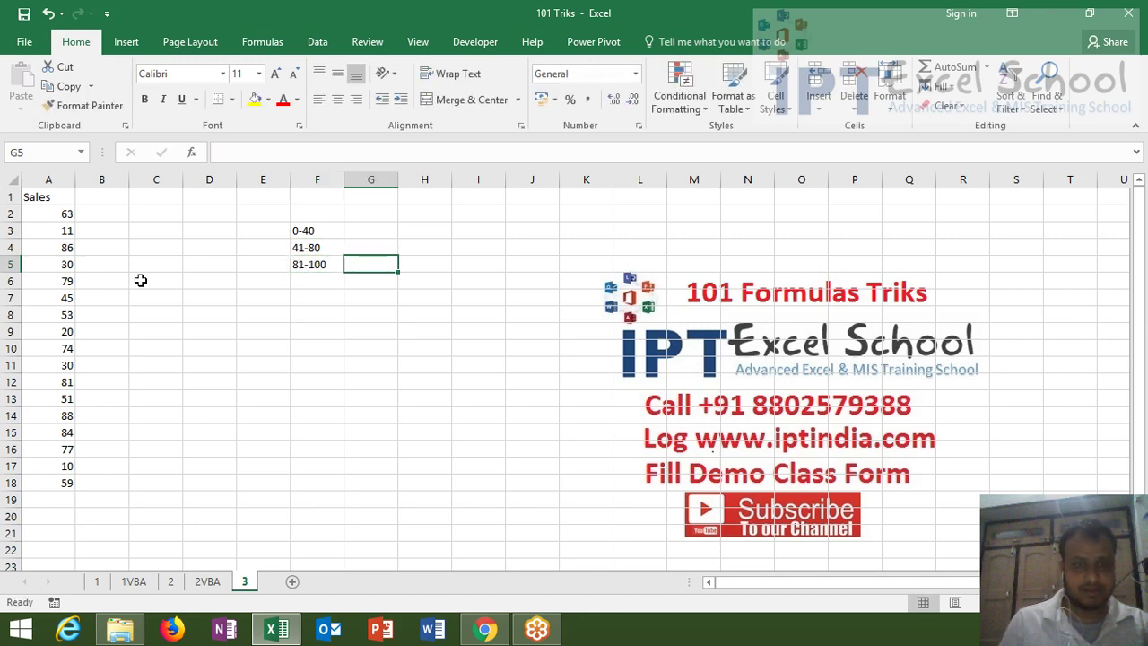
pyautogui.press('Up')
pyautogui.press('Up')
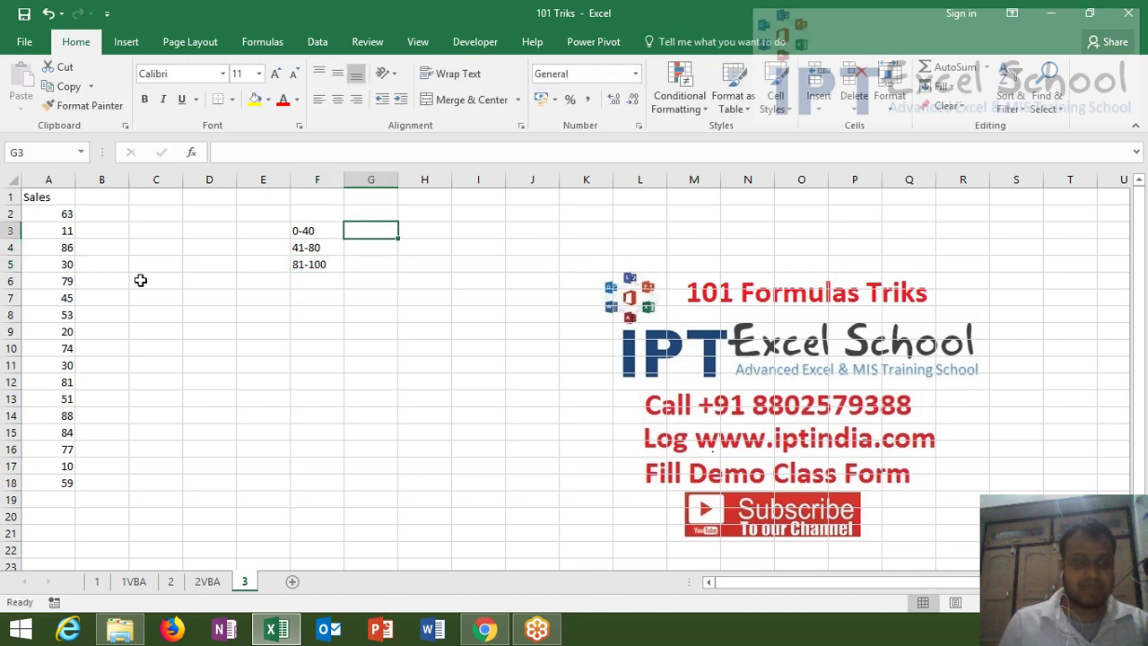
# Add the heading INC in B1 and rename the A1 heading to UNIT
pyautogui.click(98, 201)
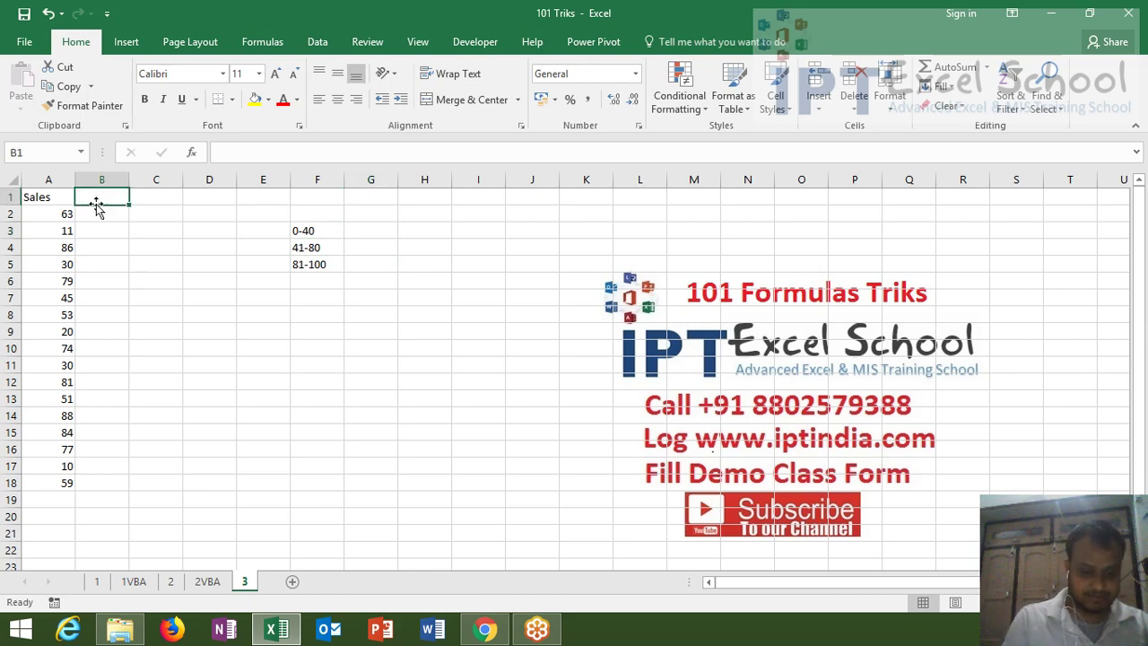
pyautogui.write('INC')
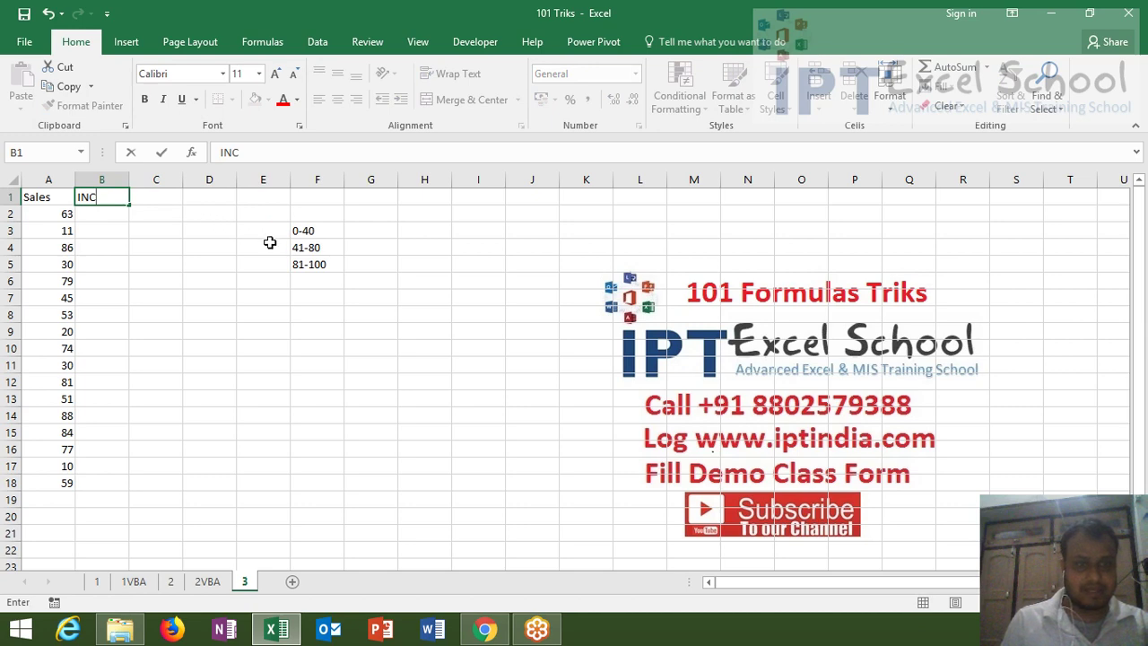
pyautogui.click(302, 246)
pyautogui.click(47, 199)
pyautogui.hotkey('ctrl', 'Down')
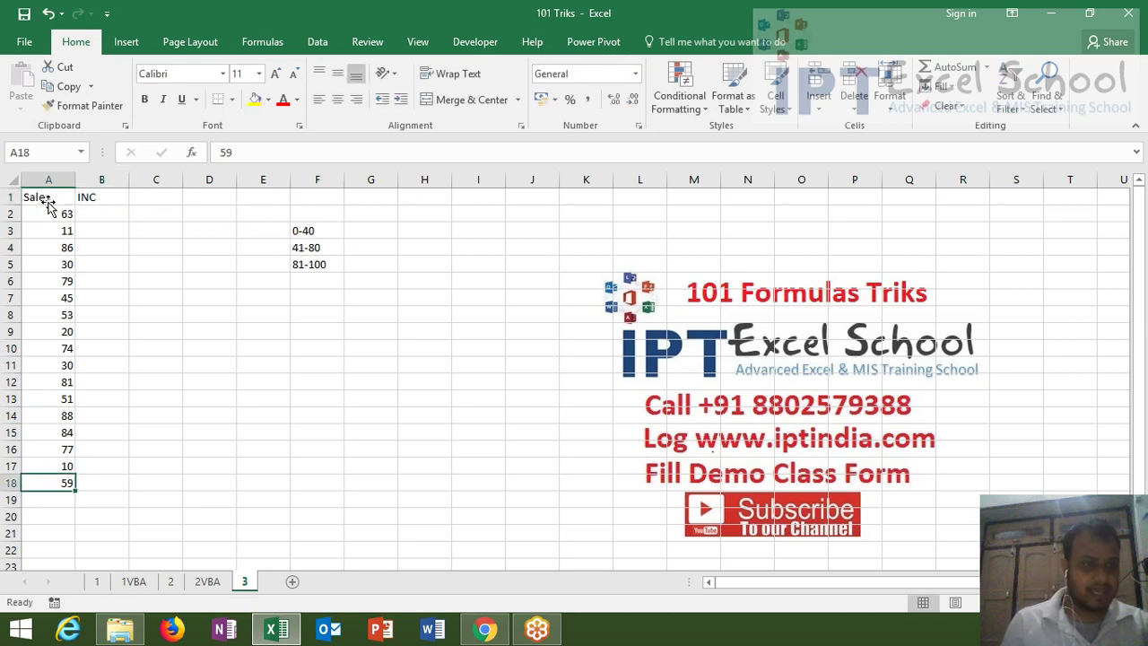
pyautogui.click(47, 198)
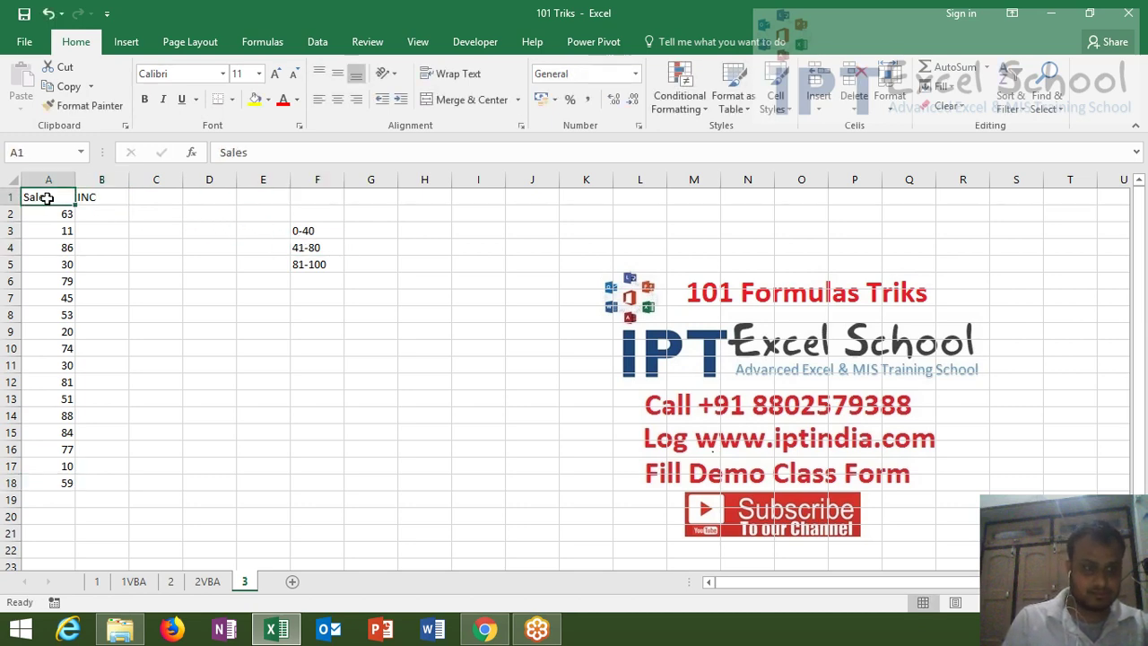
pyautogui.write('U')
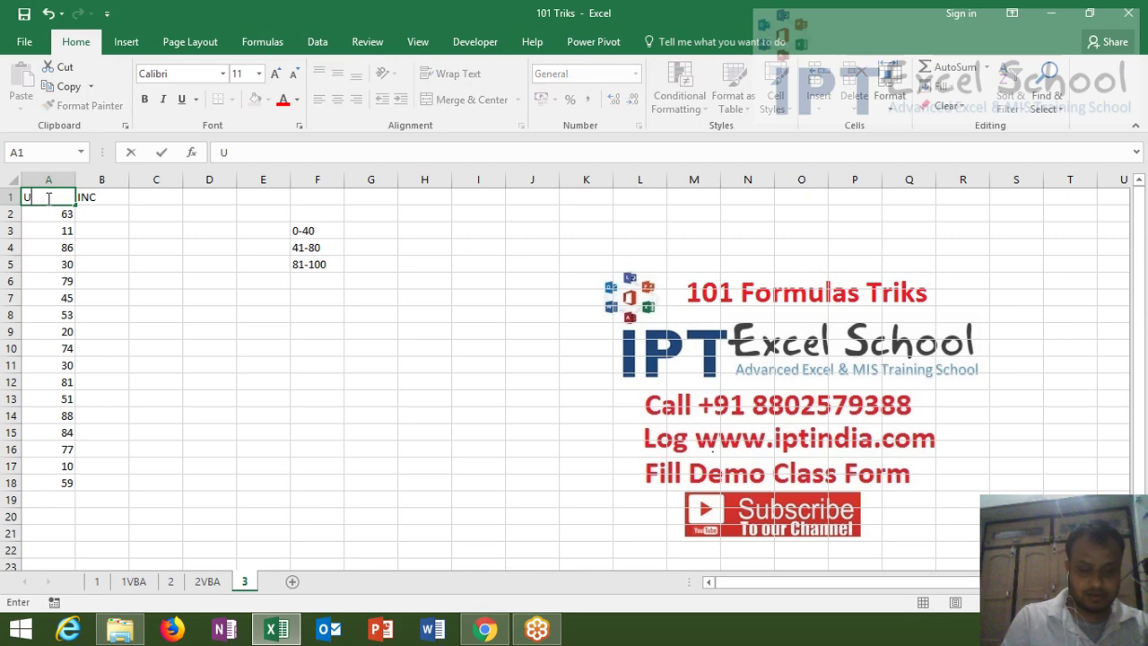
pyautogui.write('NIT')
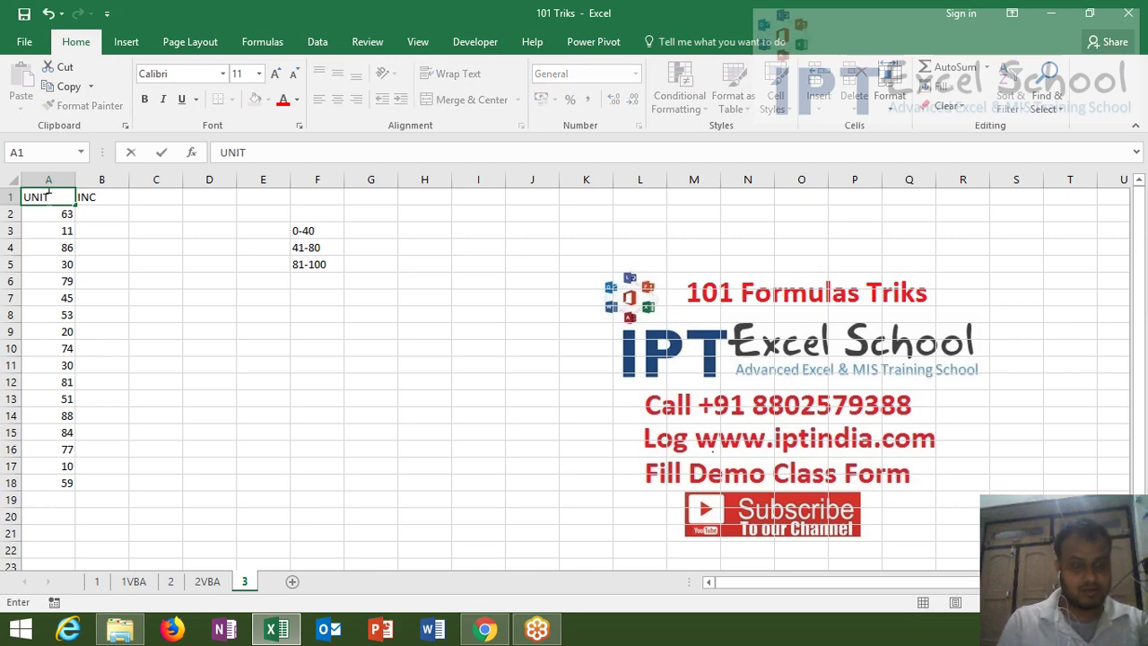
pyautogui.click(85, 229)
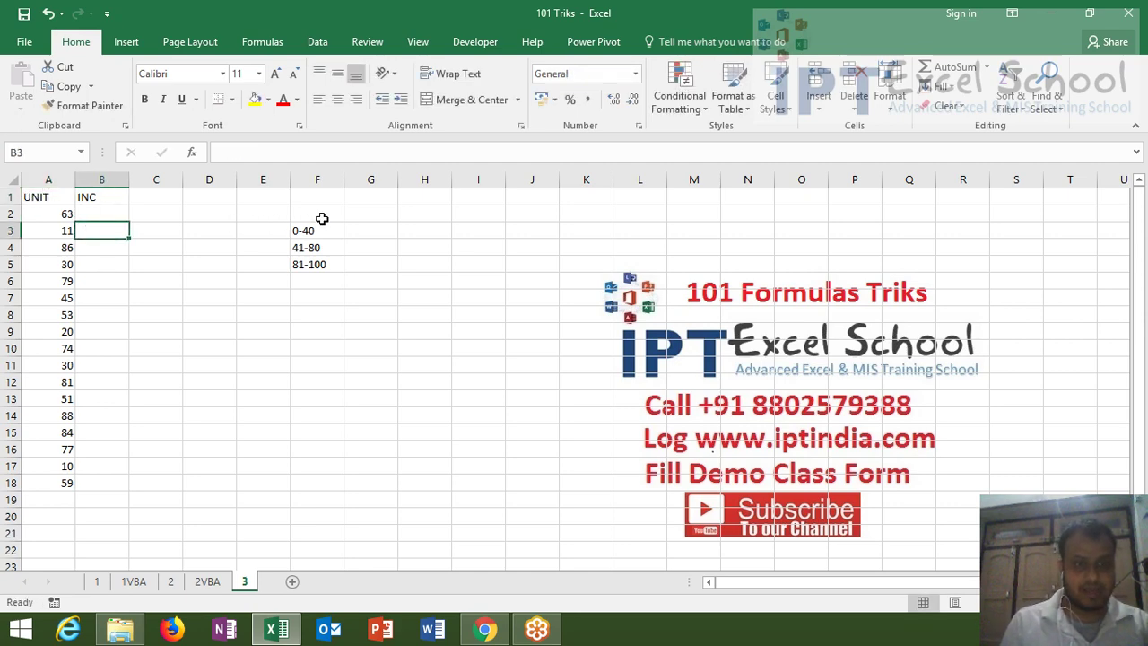
# Label F2 as Slab, then select and clear the old UNIT values in column A
pyautogui.click(322, 219)
pyautogui.write('0')
pyautogui.press('BackSpace')
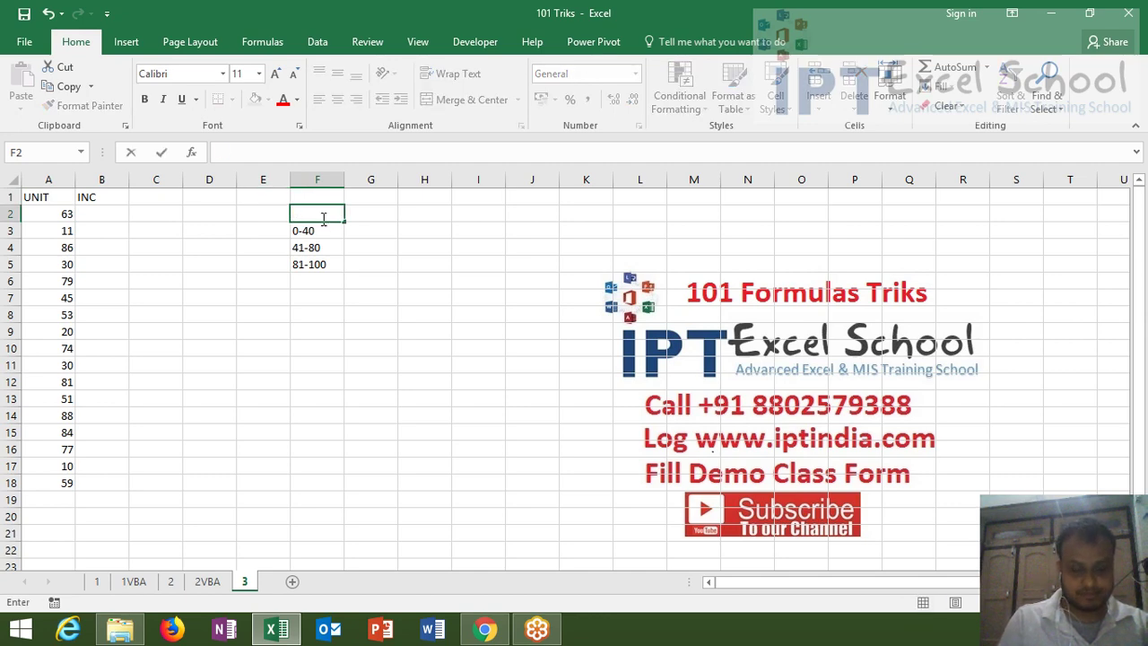
pyautogui.write('Sla')
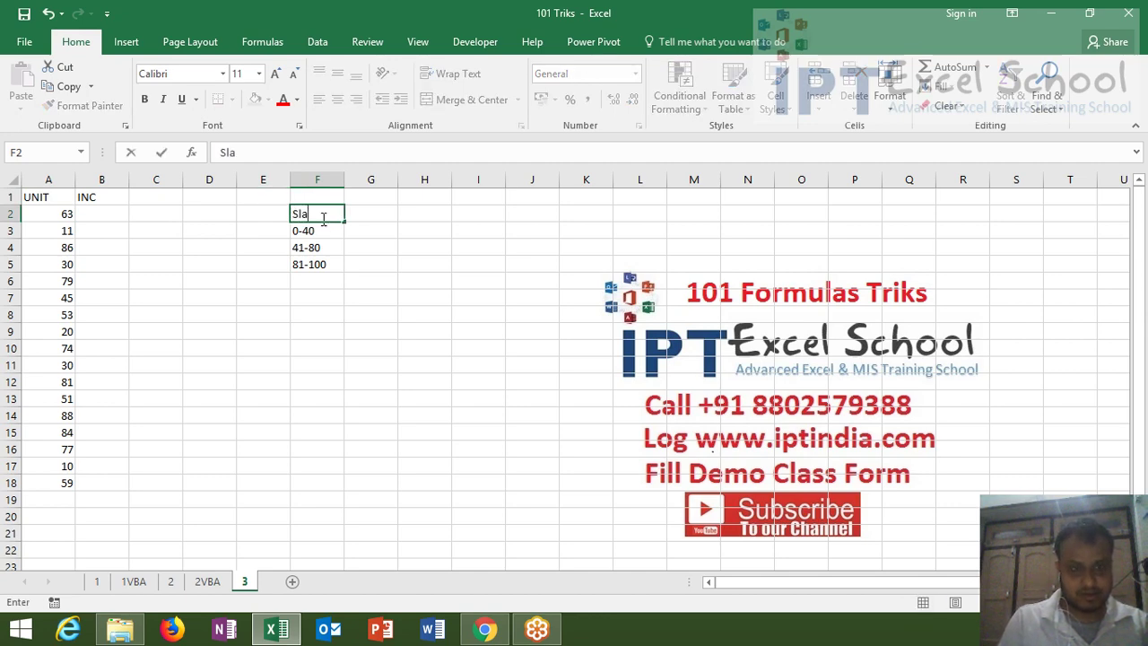
pyautogui.write('b')
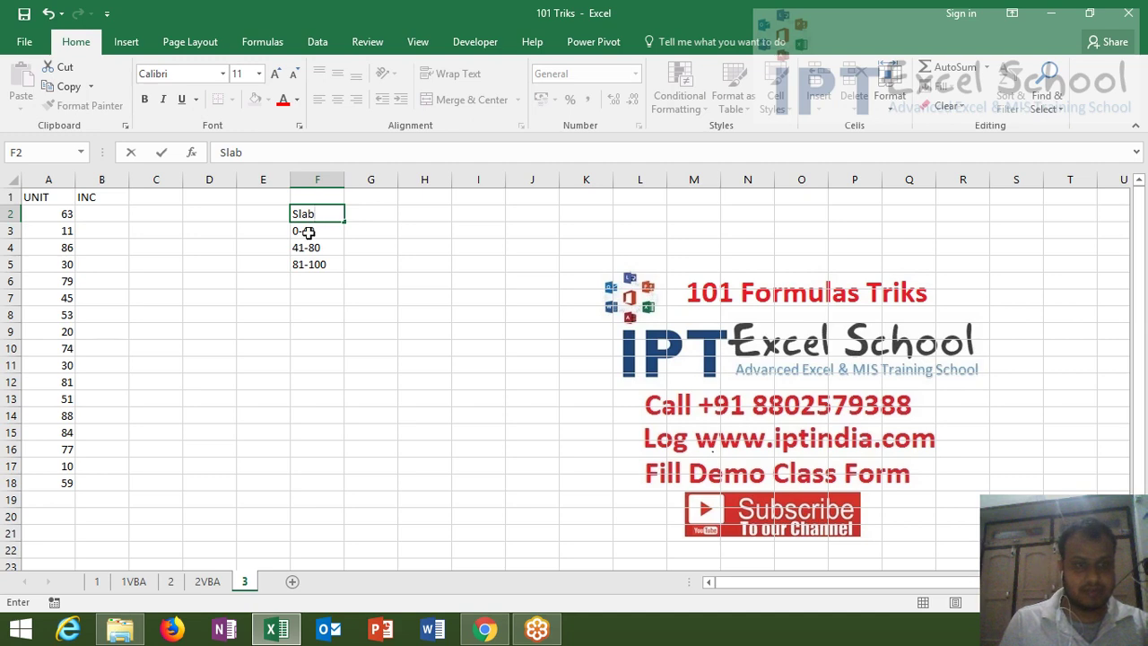
pyautogui.click(305, 231)
pyautogui.click(59, 211)
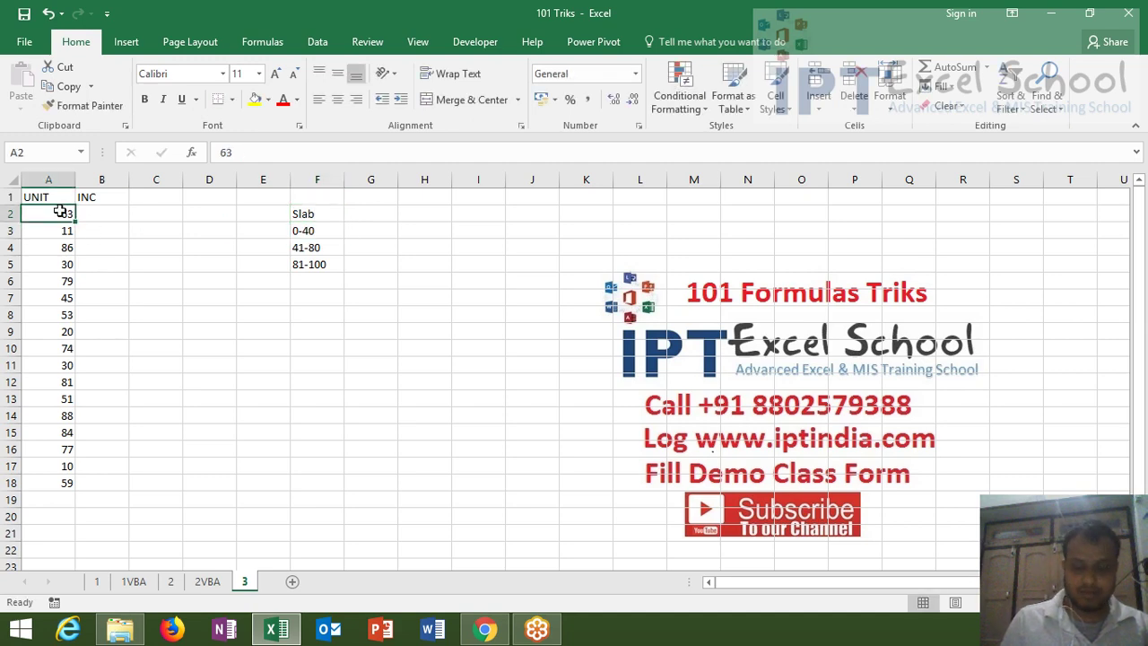
pyautogui.hotkey('ctrl', 'shift', 'Down')
pyautogui.press('Up')
# Fill A2:A23 with =RANDBETWEEN(50,900) and paste the results back as fixed values
pyautogui.click(59, 211)
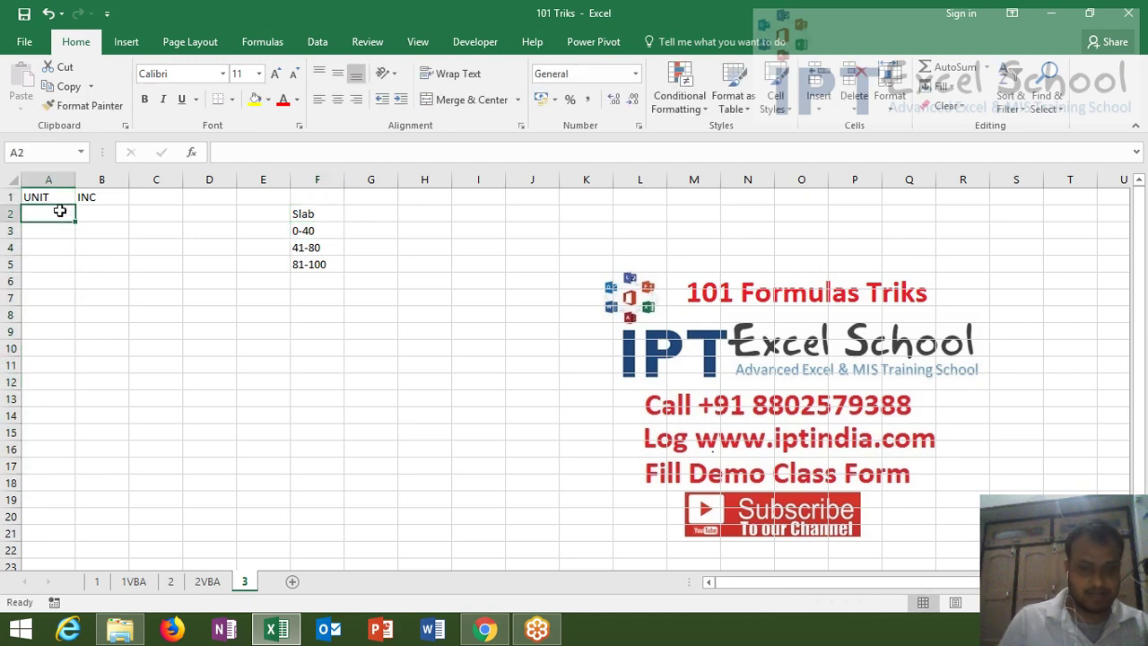
pyautogui.write('=ra')
pyautogui.press('Down')
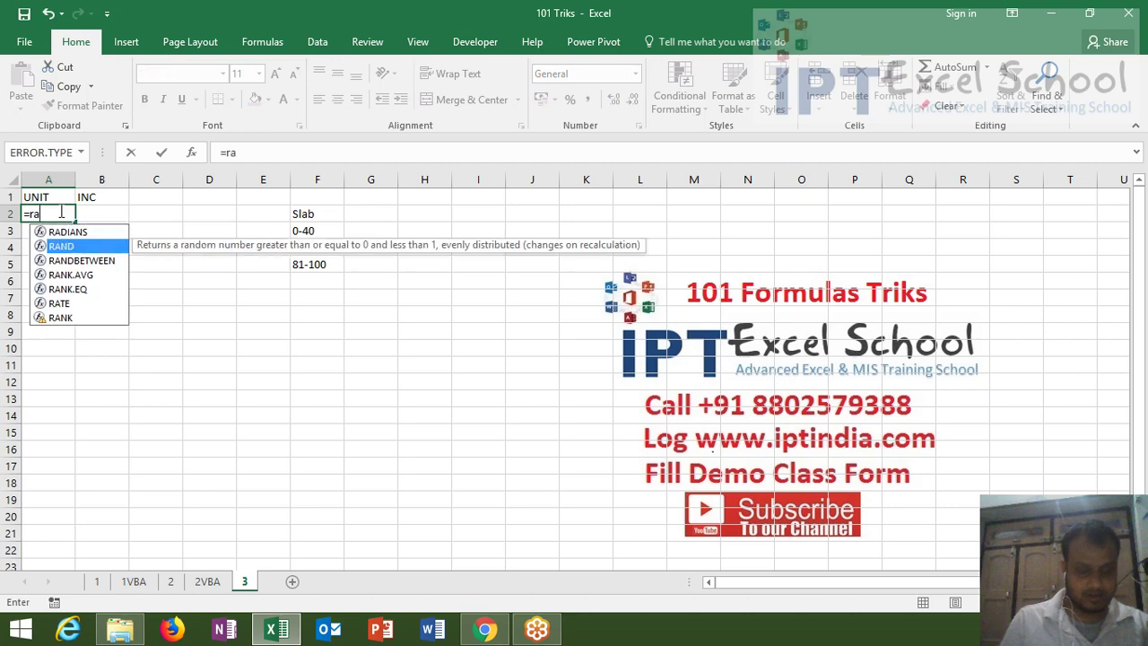
pyautogui.press('Down')
pyautogui.press('Tab')
pyautogui.write('50')
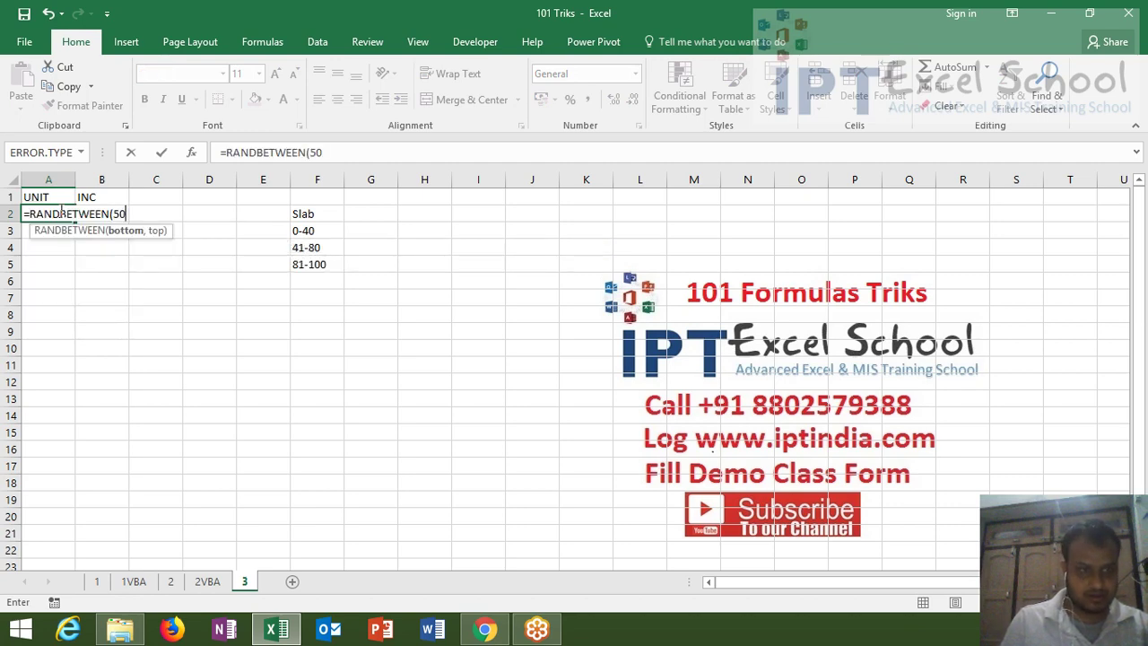
pyautogui.write(',9')
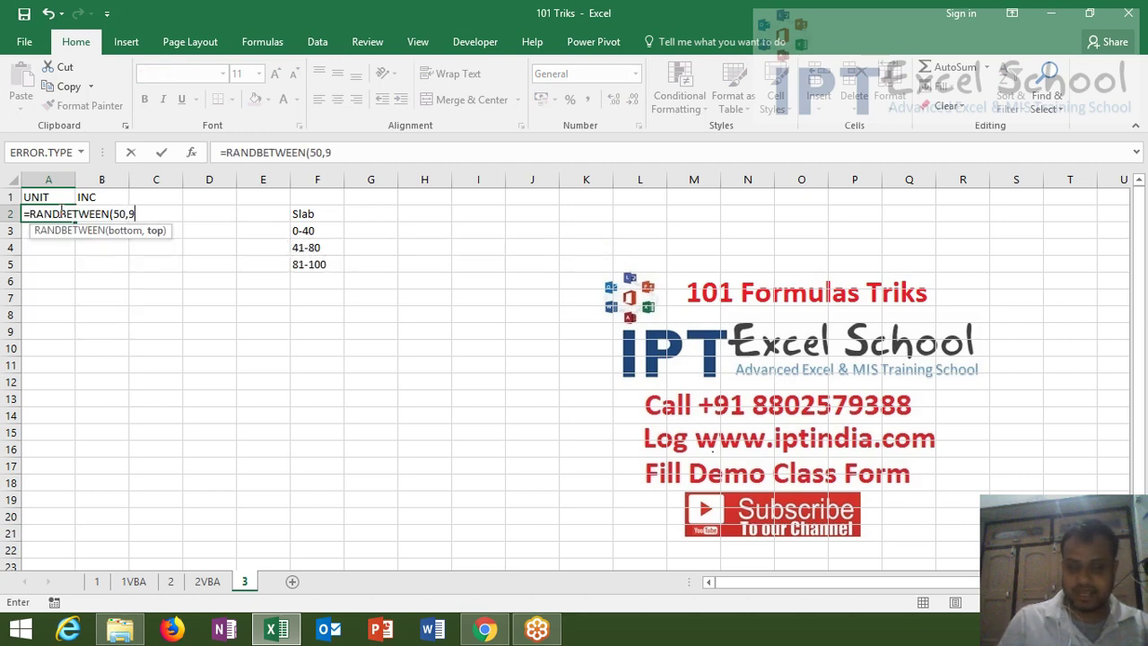
pyautogui.write('00')
pyautogui.press('Return')
pyautogui.moveTo(61, 212); pyautogui.dragTo(75, 549)
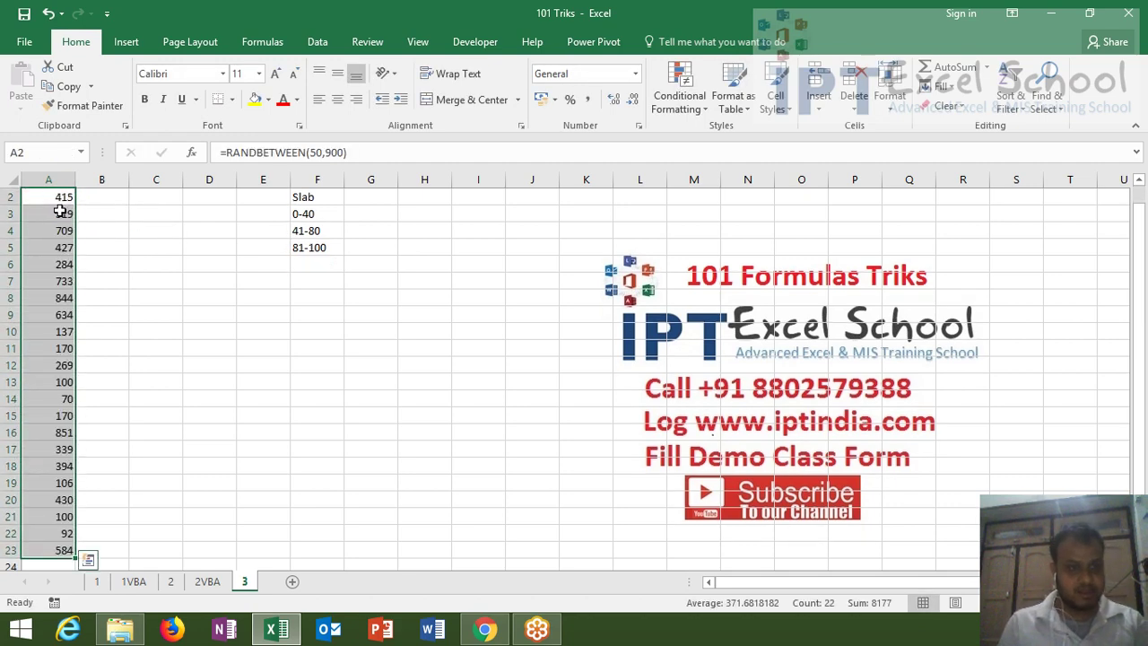
pyautogui.hotkey('ctrl', 'c')
pyautogui.click(23, 110)
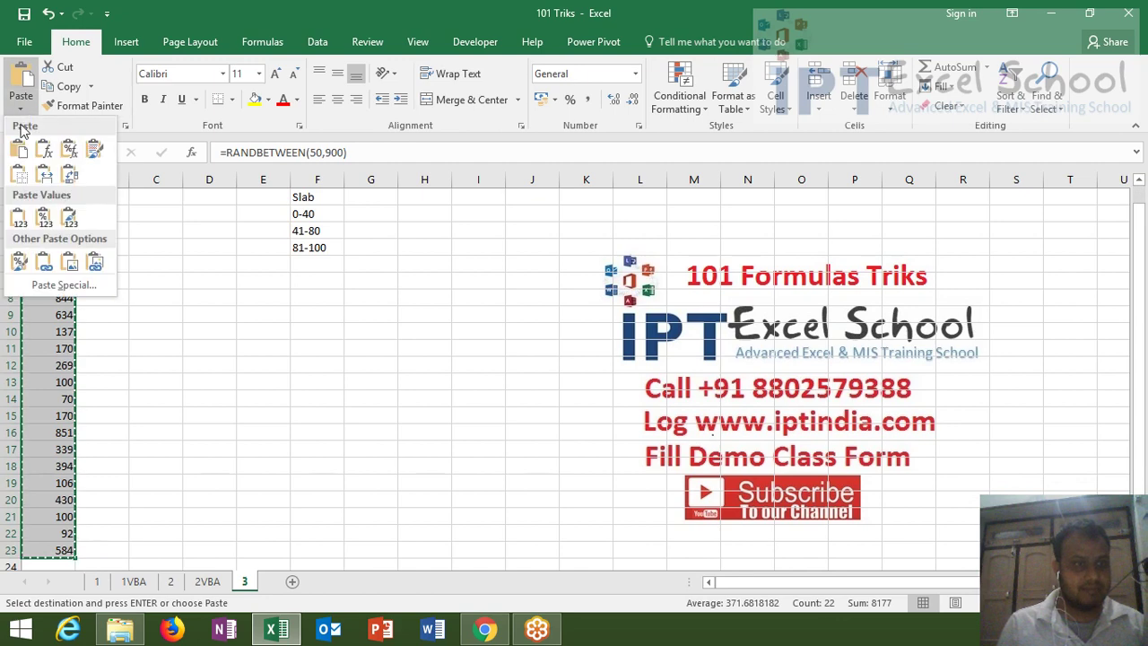
pyautogui.click(14, 215)
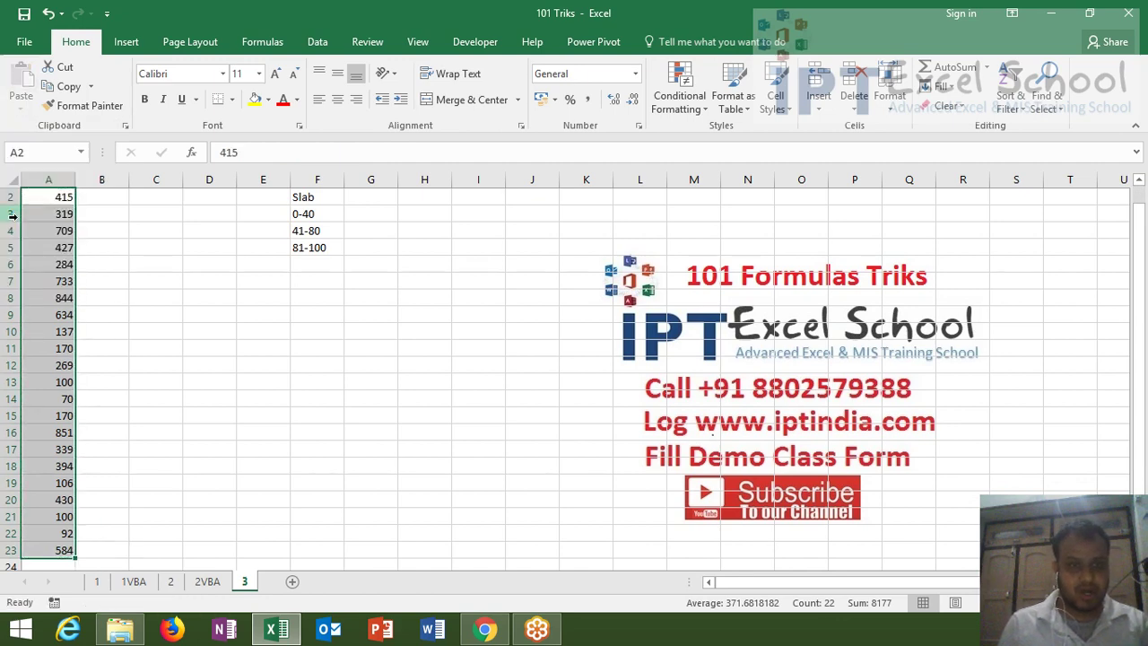
# Replace the three slab ranges with a single 0-100 slab in F3
pyautogui.click(305, 216)
pyautogui.hotkey('shift', 'Down')
pyautogui.hotkey('shift', 'Down')
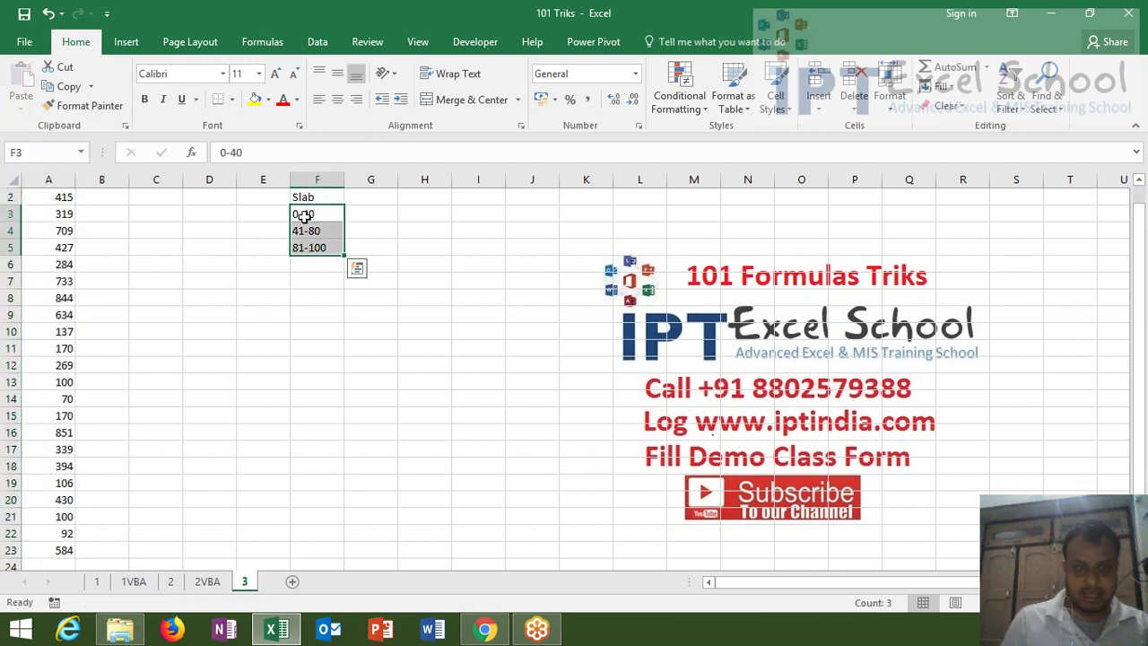
pyautogui.press('Delete')
pyautogui.write('0-')
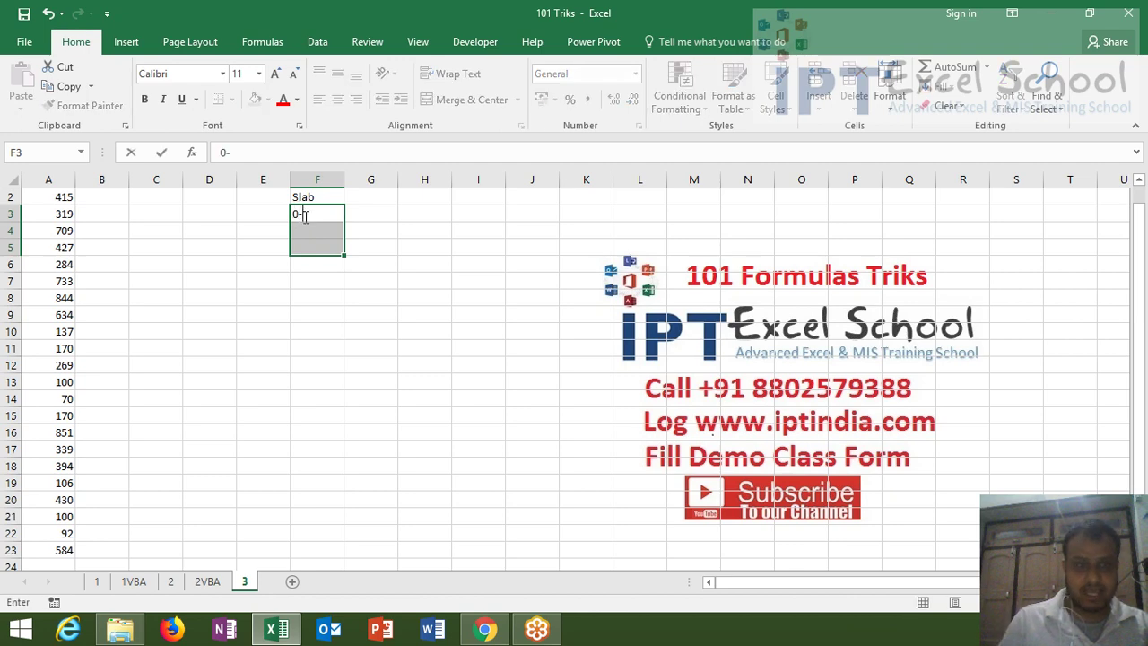
pyautogui.write('100')
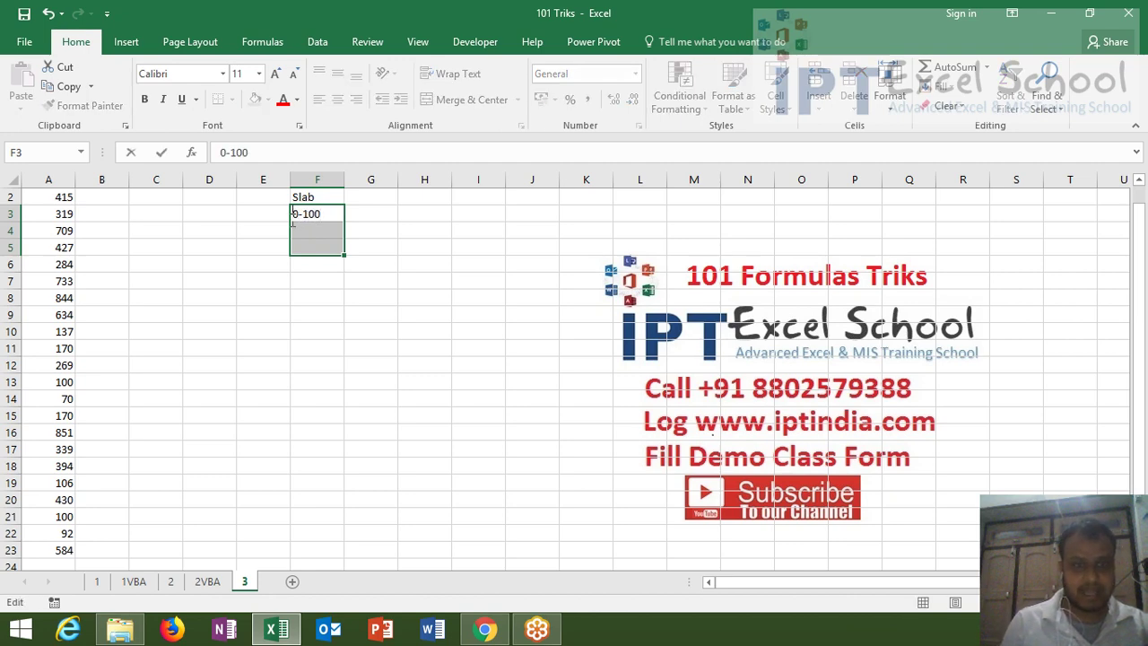
pyautogui.click(276, 216)
pyautogui.press('Up')
pyautogui.press('Up')
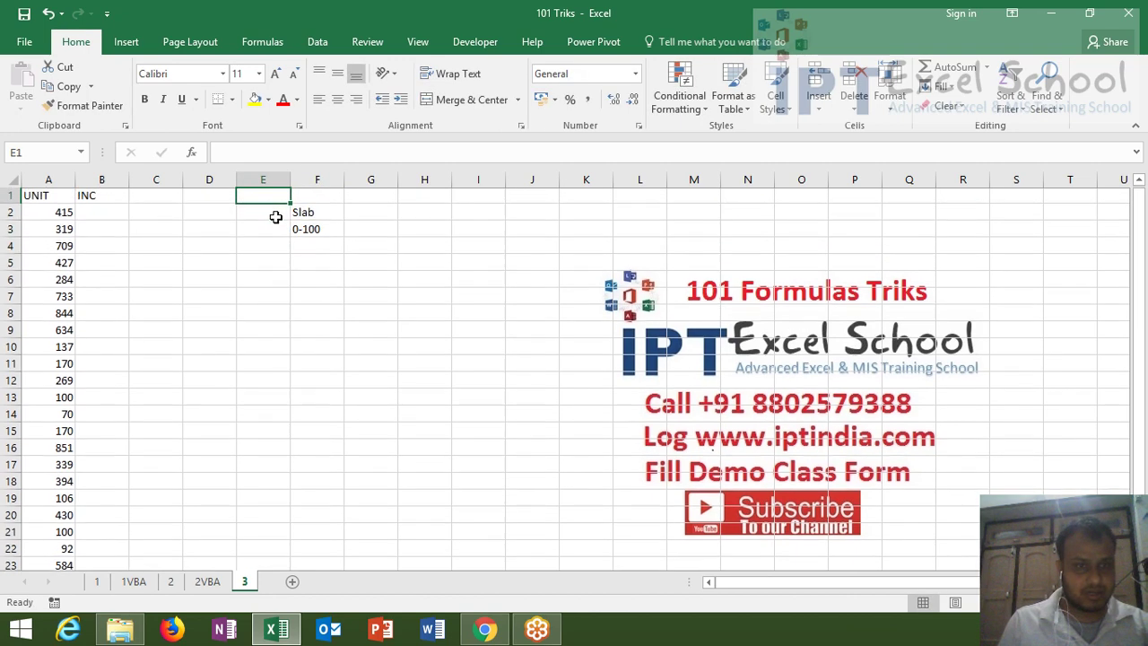
# Give slab 0-100 the rate 3.44 and add slab 101-200 at 4.10
pyautogui.click(375, 232)
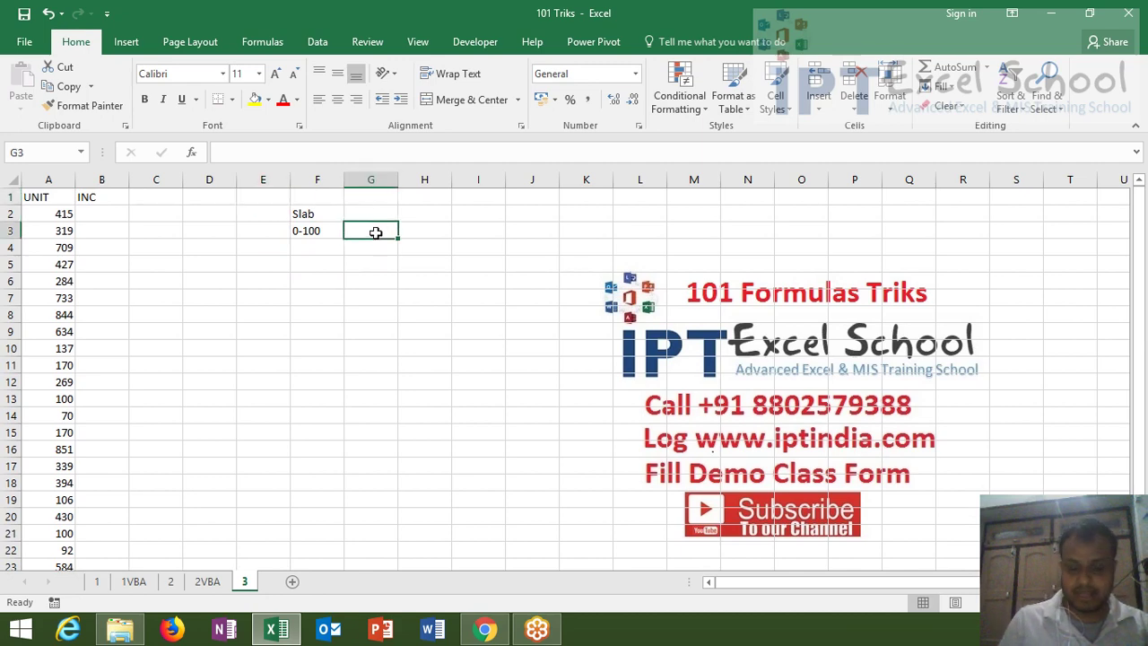
pyautogui.write('3.44')
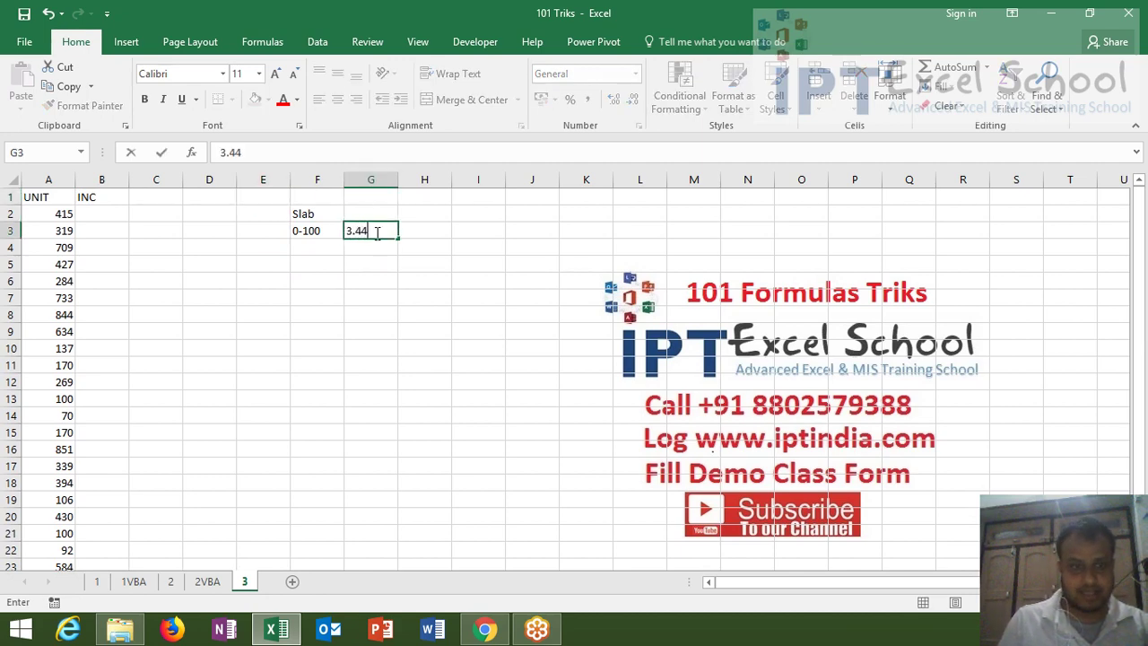
pyautogui.press('Return')
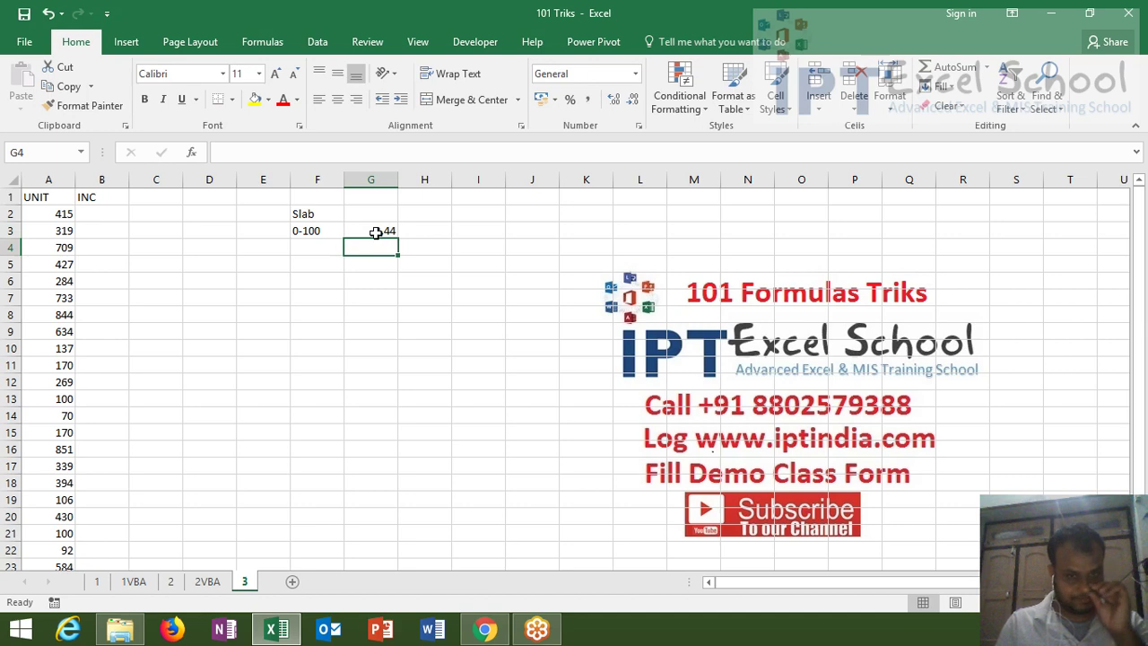
pyautogui.click(313, 245)
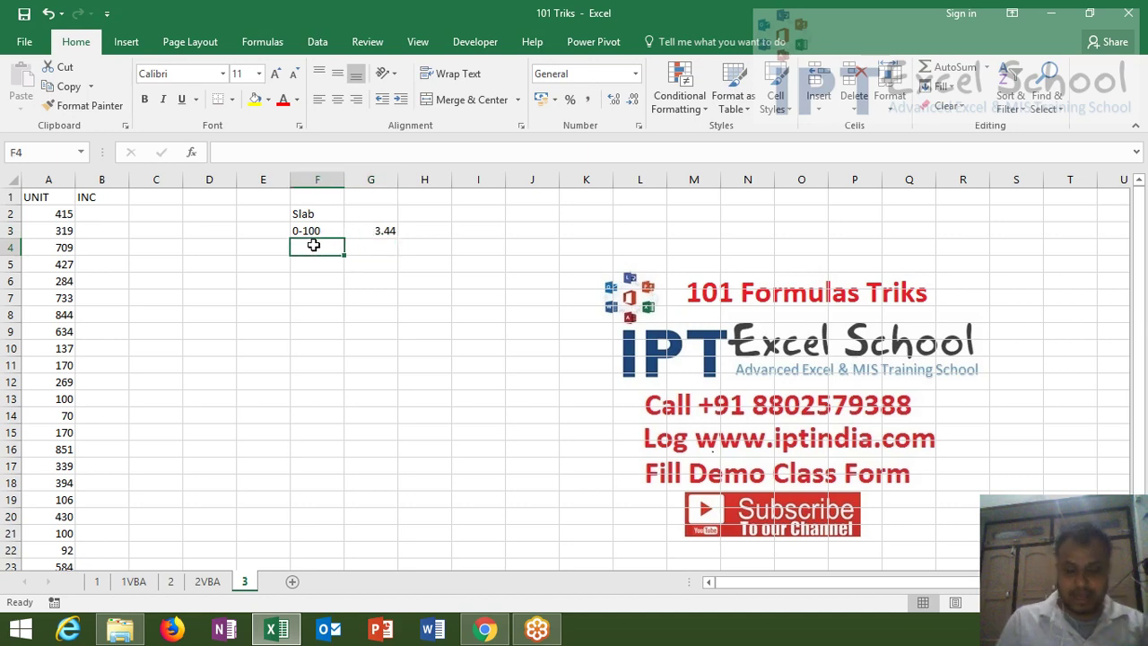
pyautogui.write('41')
pyautogui.press('BackSpace')
pyautogui.press('BackSpace')
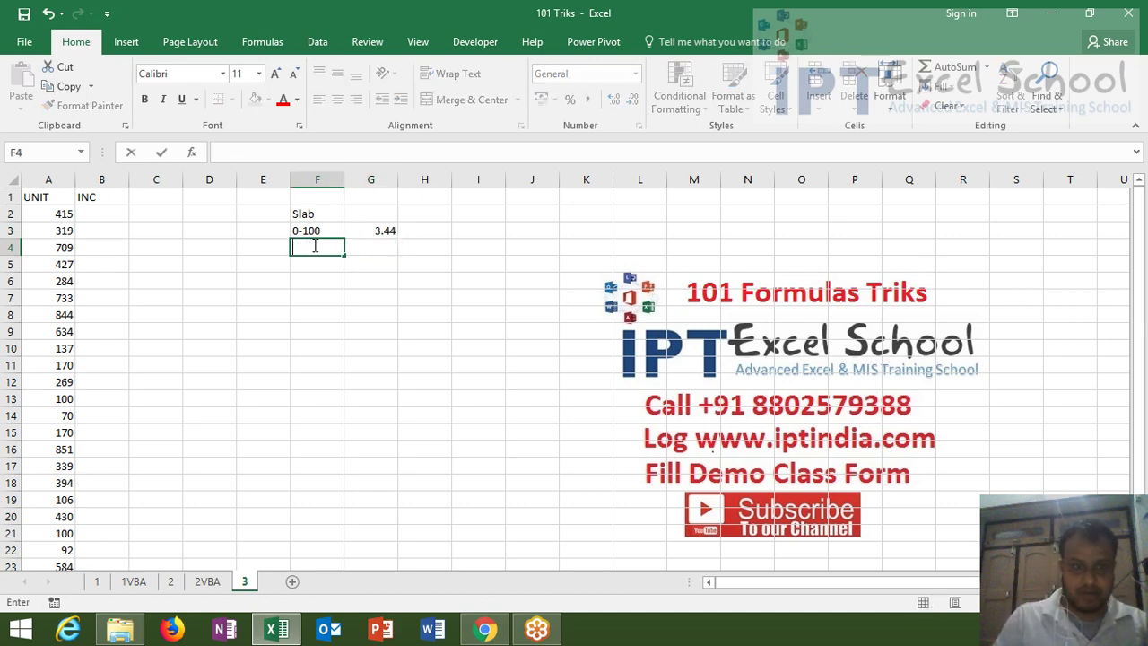
pyautogui.write('101-')
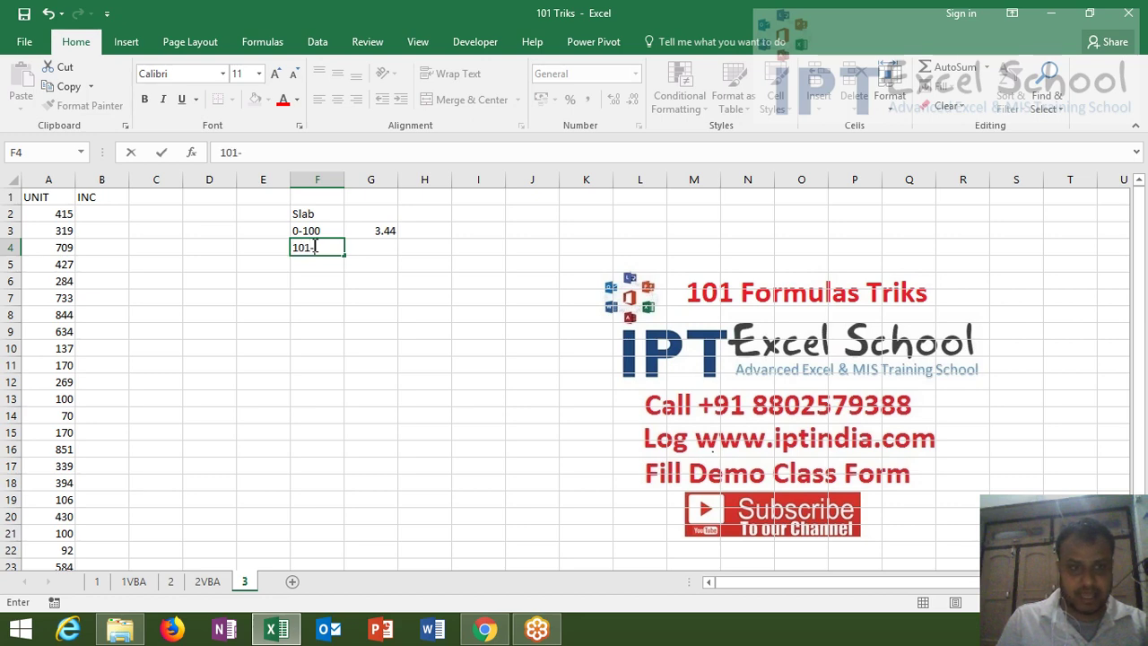
pyautogui.write('200')
pyautogui.press('Tab')
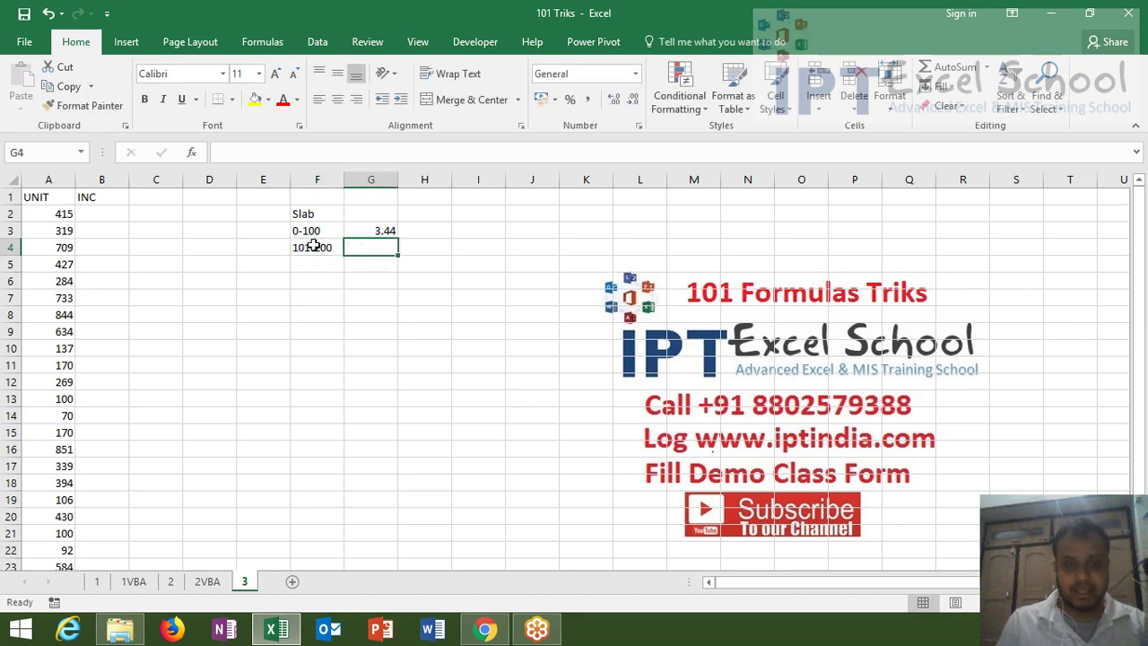
pyautogui.write('4.')
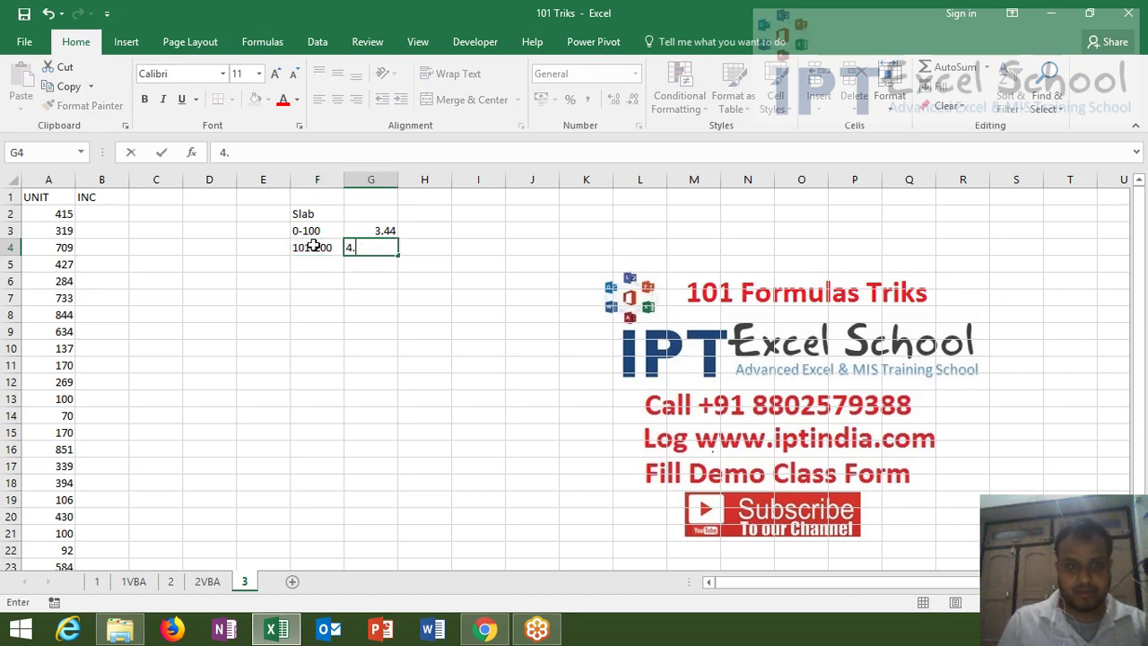
pyautogui.write('10')
pyautogui.press('Return')
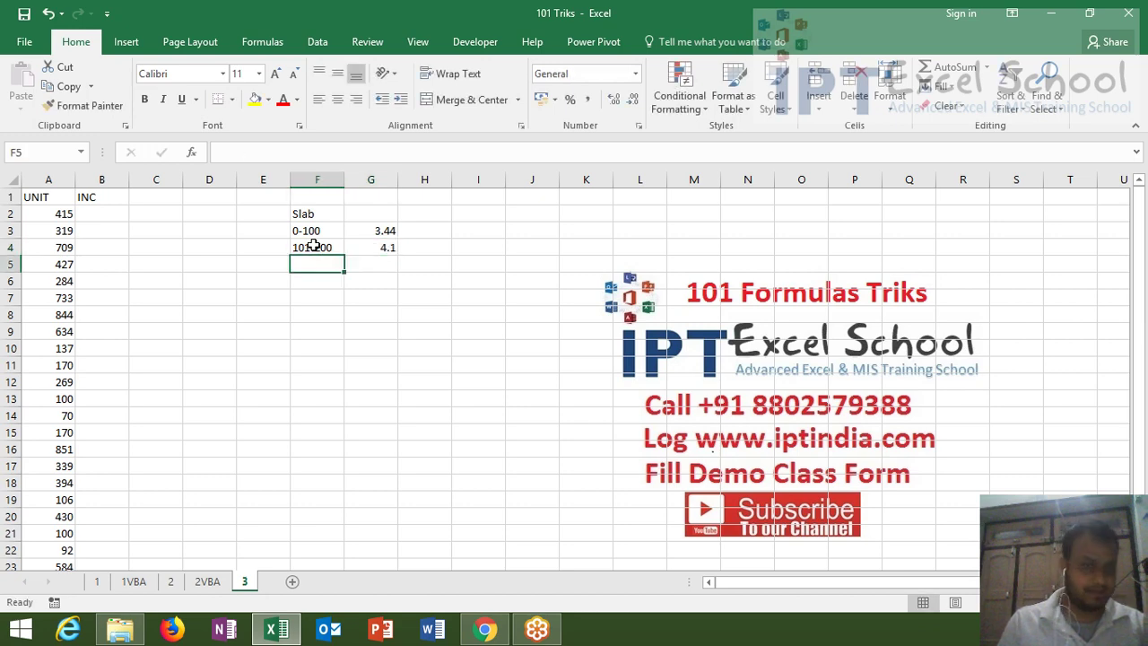
# Add slab 201-500 at rate 6.41 and slab >500 at rate 7.42
pyautogui.write('2')
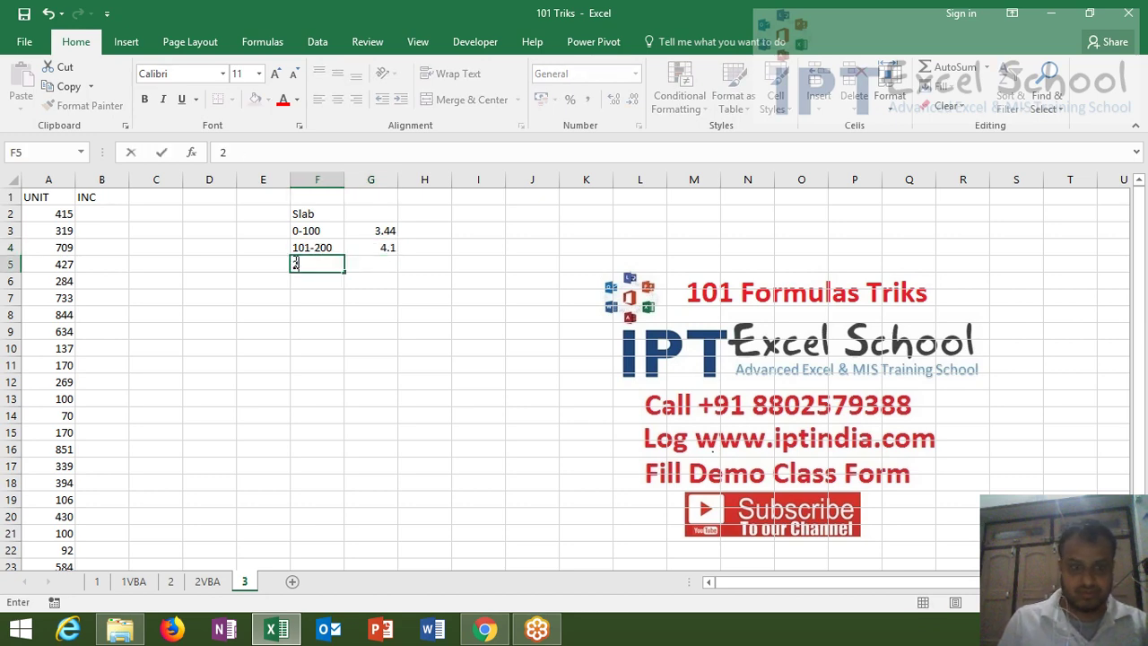
pyautogui.write('011')
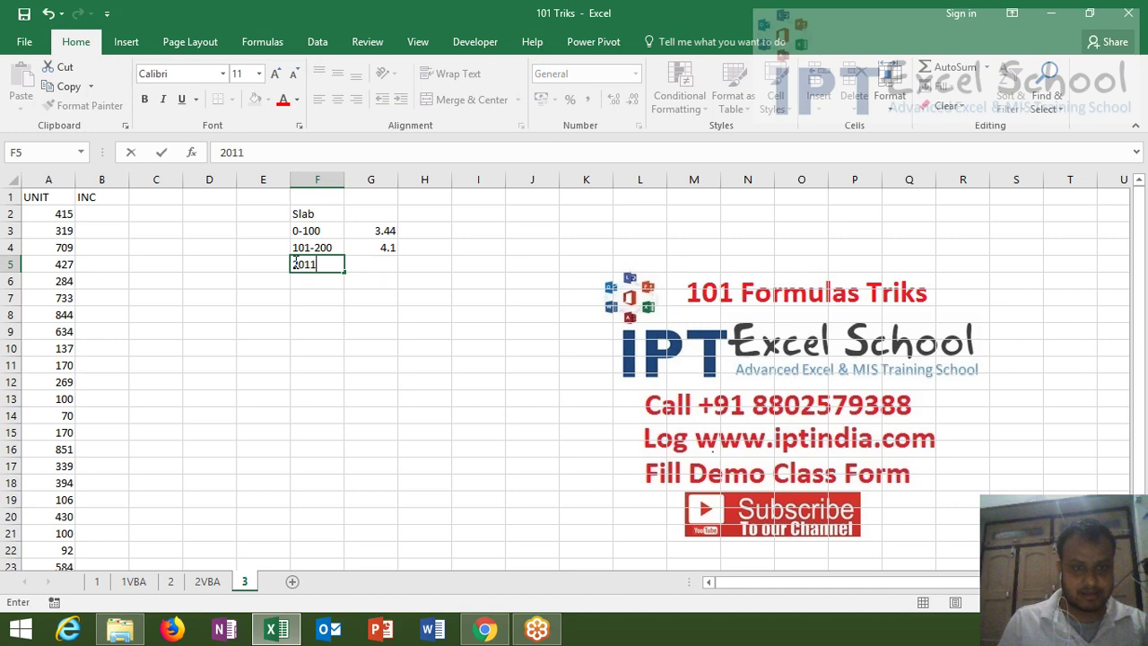
pyautogui.press('BackSpace')
pyautogui.press('BackSpace')
pyautogui.write('2')
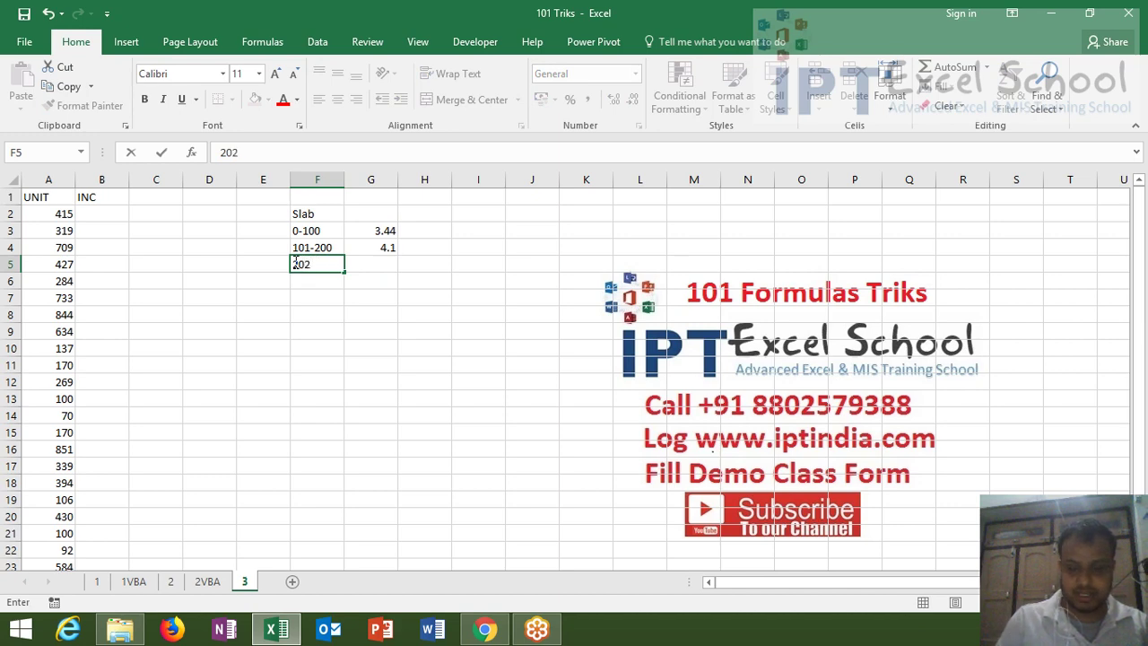
pyautogui.press('BackSpace')
pyautogui.write('1-5')
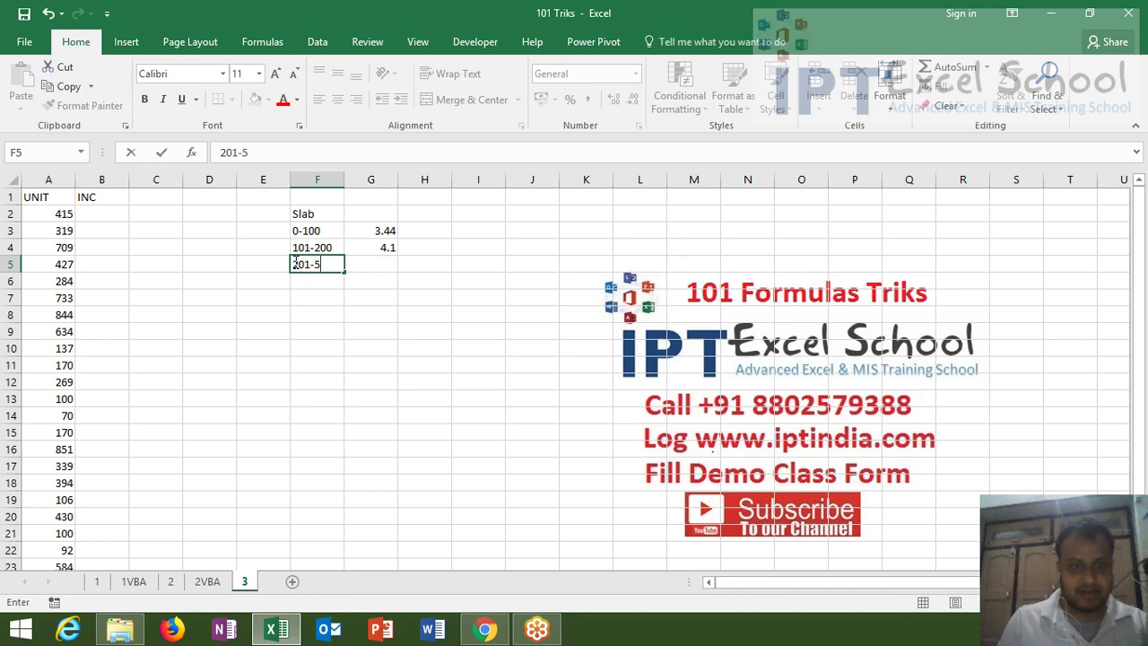
pyautogui.write('00')
pyautogui.press('Tab')
pyautogui.write('6')
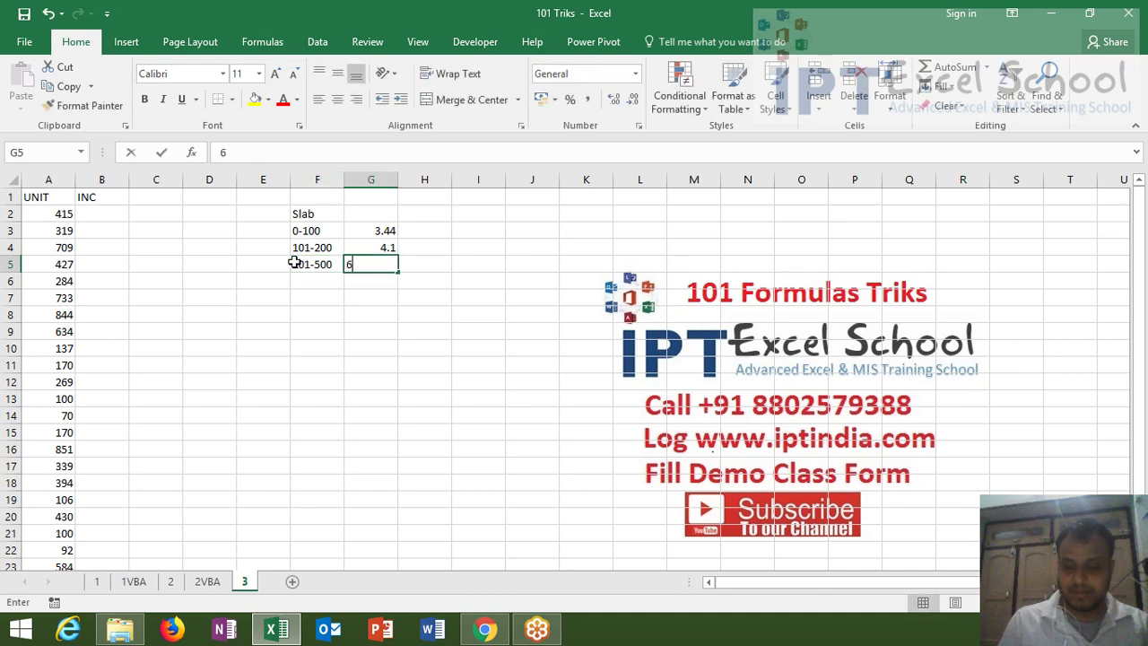
pyautogui.write('.41')
pyautogui.press('Return')
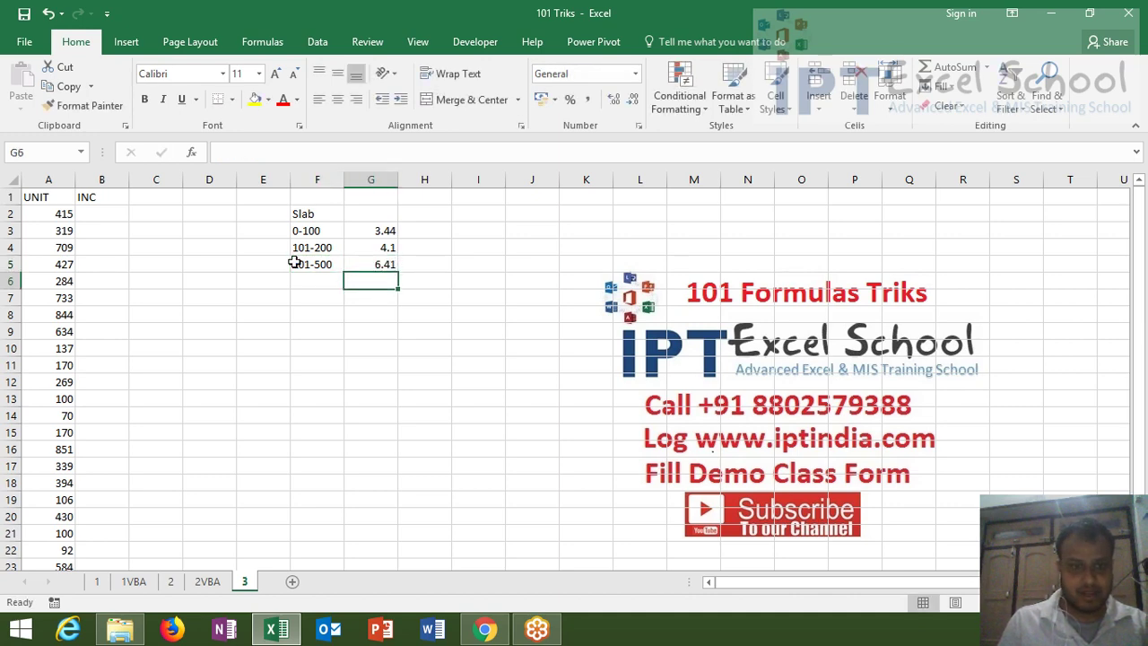
pyautogui.press('Left')
pyautogui.write('>')
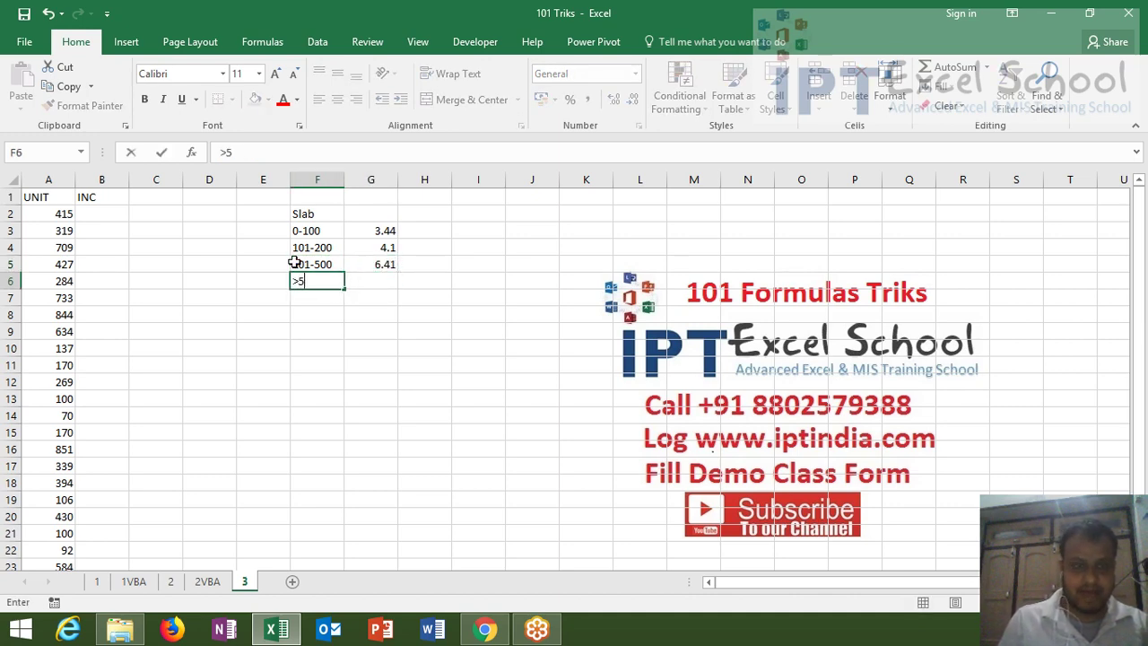
pyautogui.write('500')
pyautogui.press('Tab')
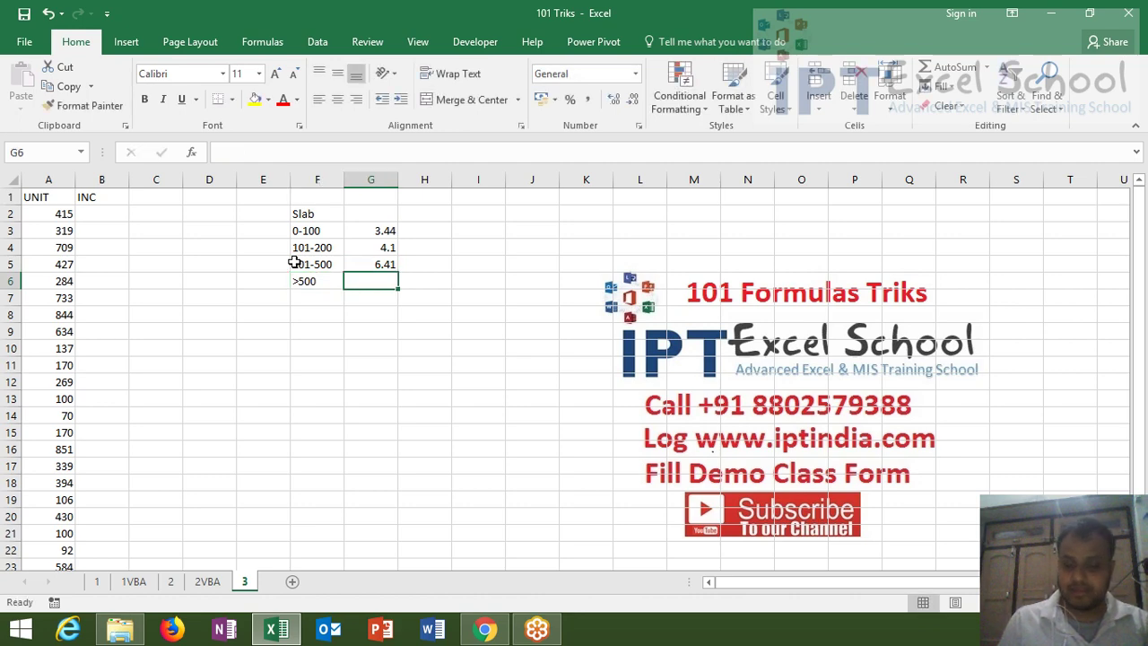
pyautogui.write('7.42')
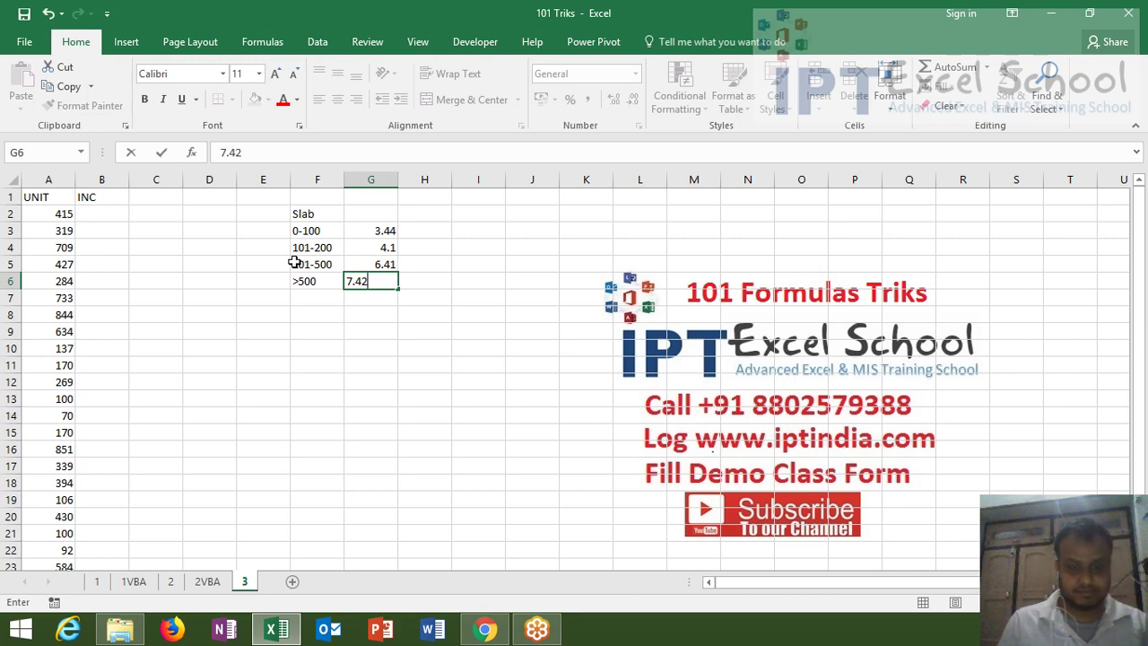
pyautogui.press('Return')
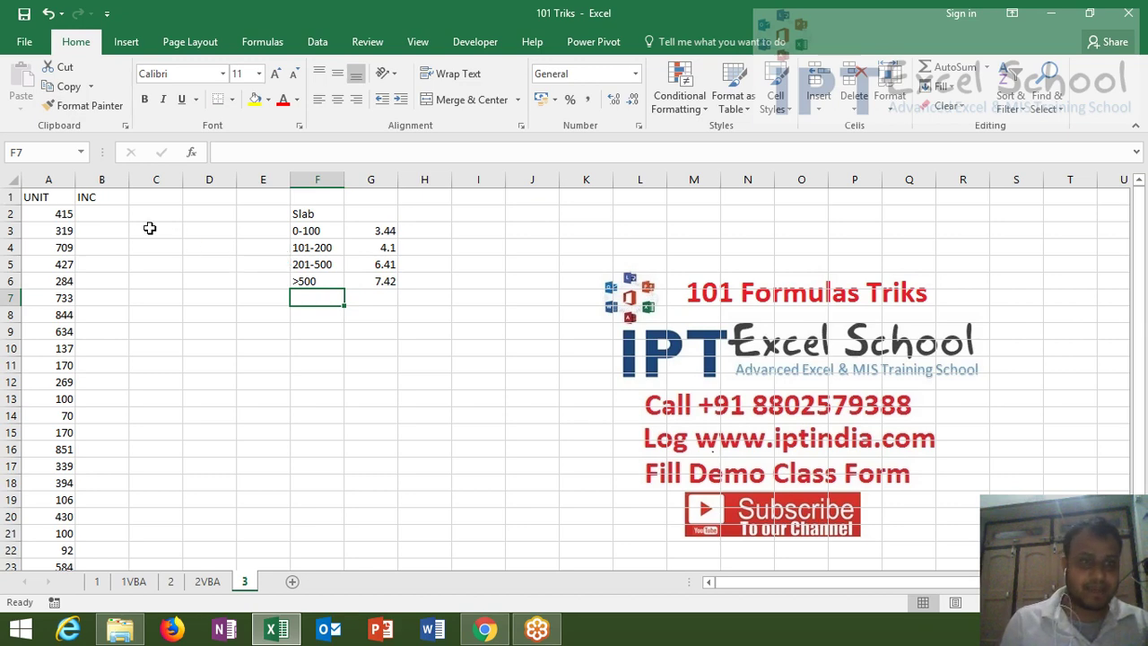
pyautogui.click(118, 216)
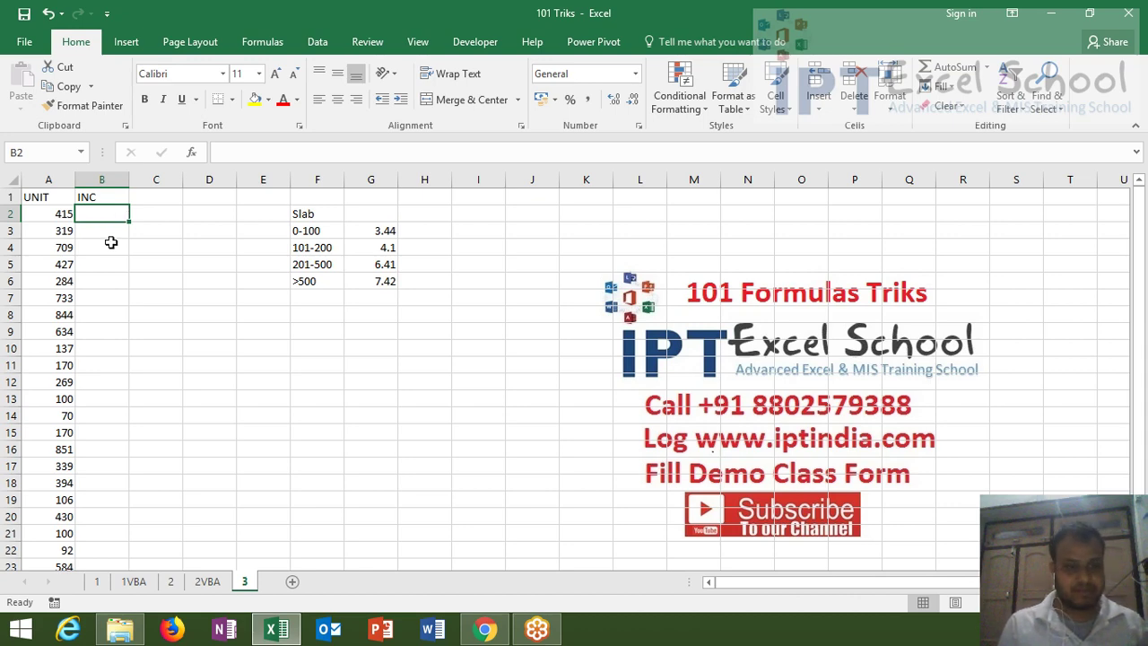
pyautogui.click(106, 248)
pyautogui.click(100, 216)
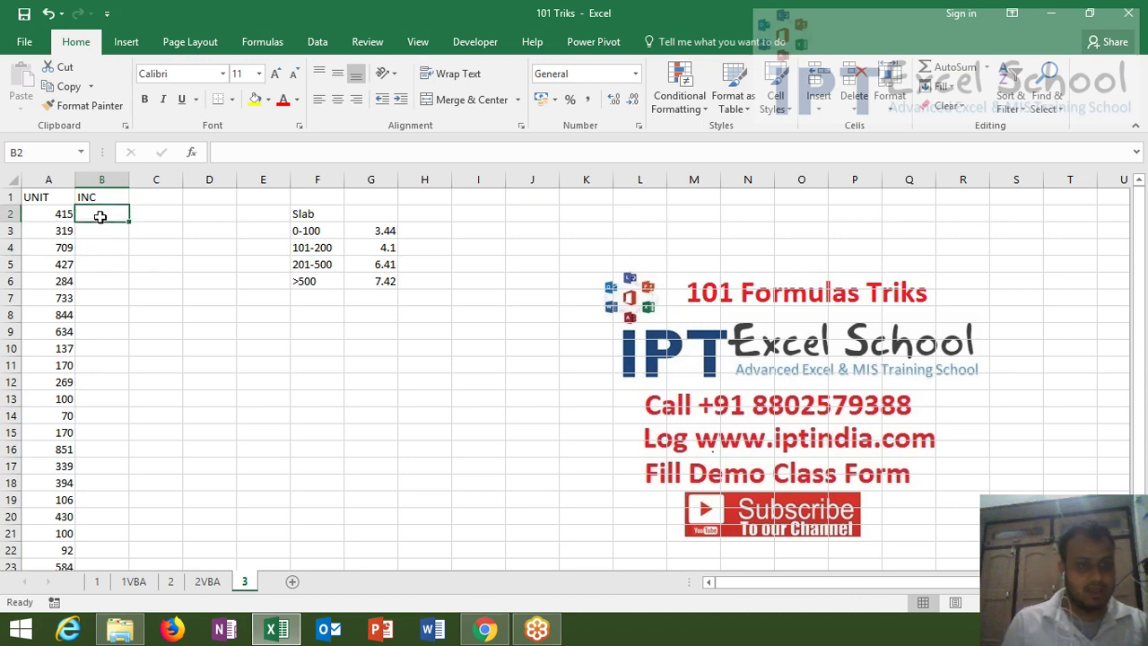
# Begin B2's formula as =IF(A2<=100,A2*3.44, for the first tier
pyautogui.write('=if')
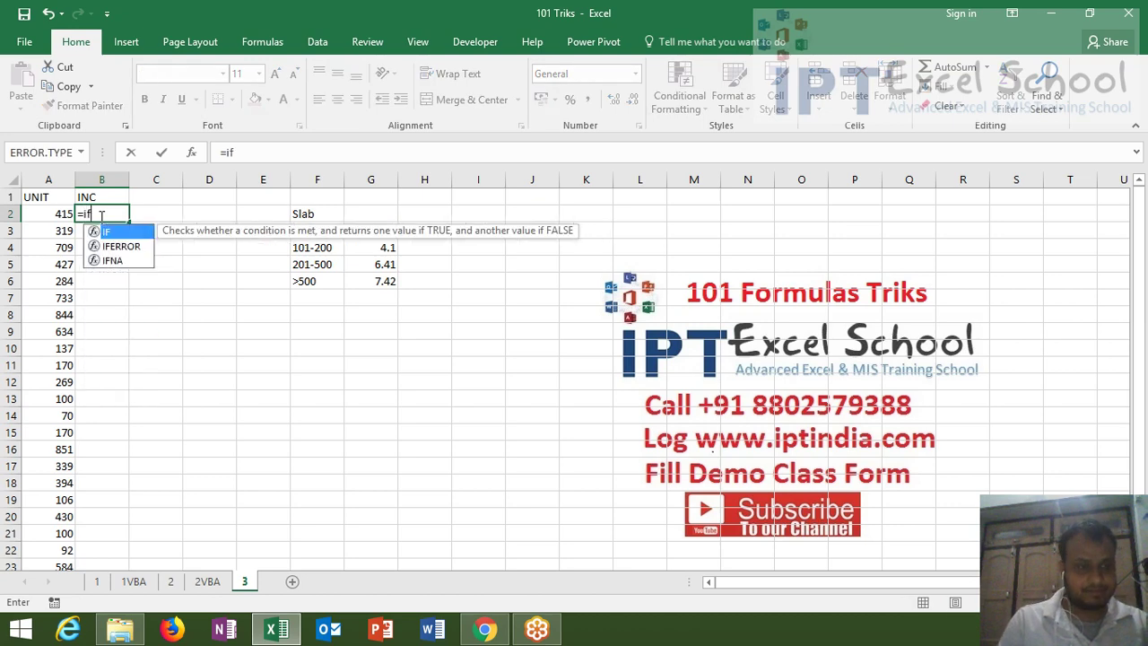
pyautogui.press('Tab')
pyautogui.click(59, 216)
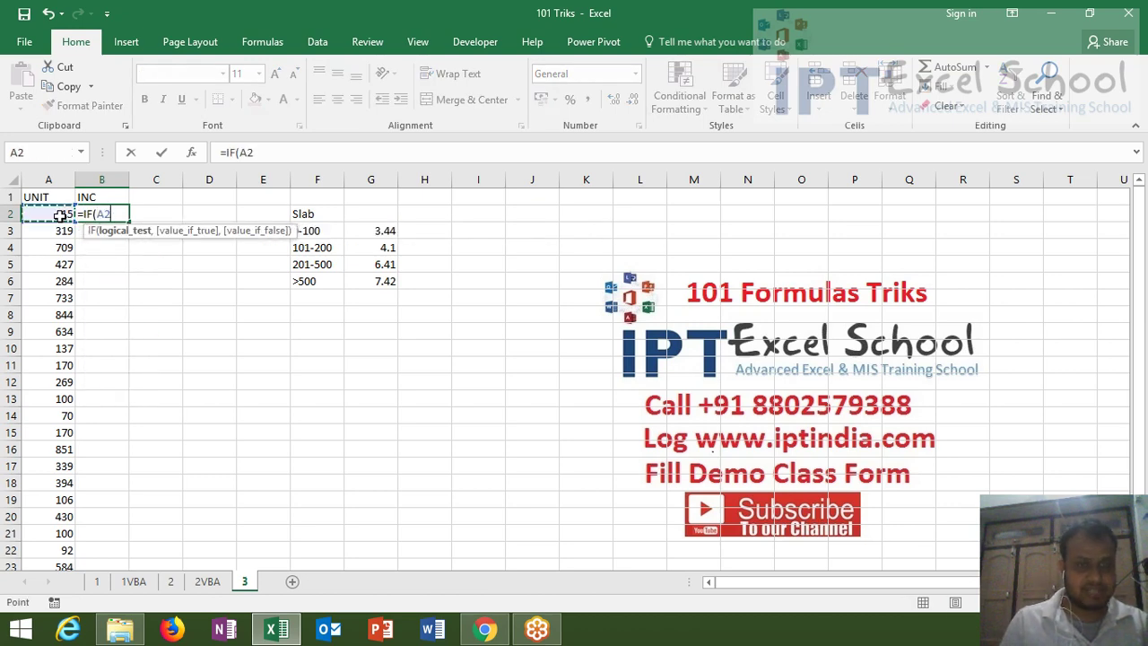
pyautogui.write('<=')
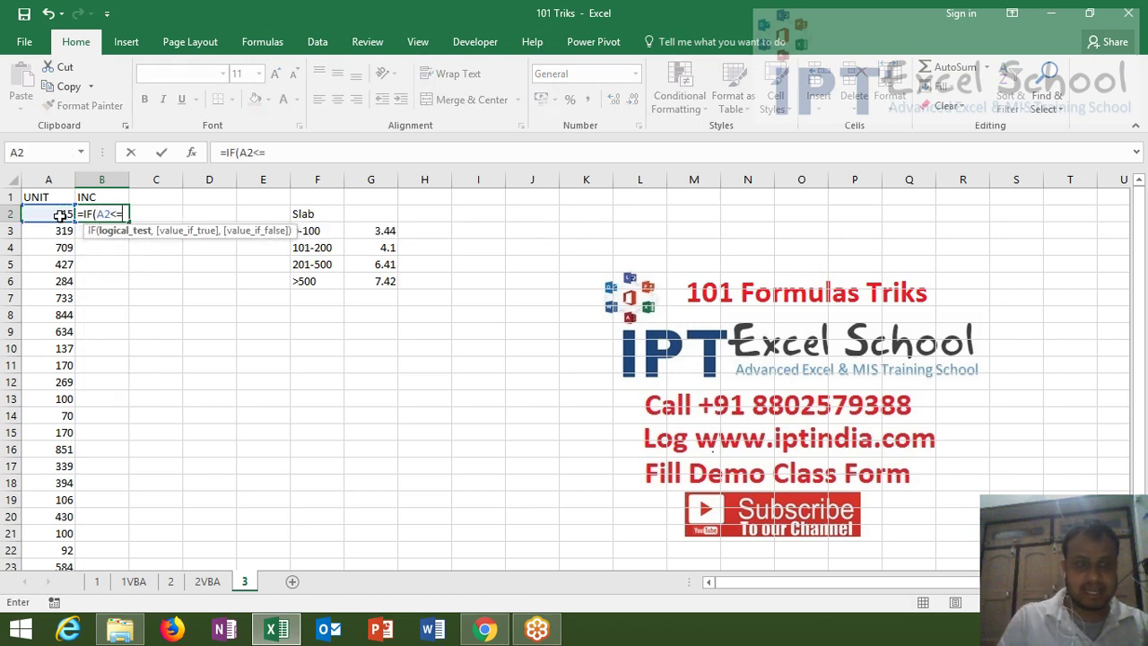
pyautogui.write('100')
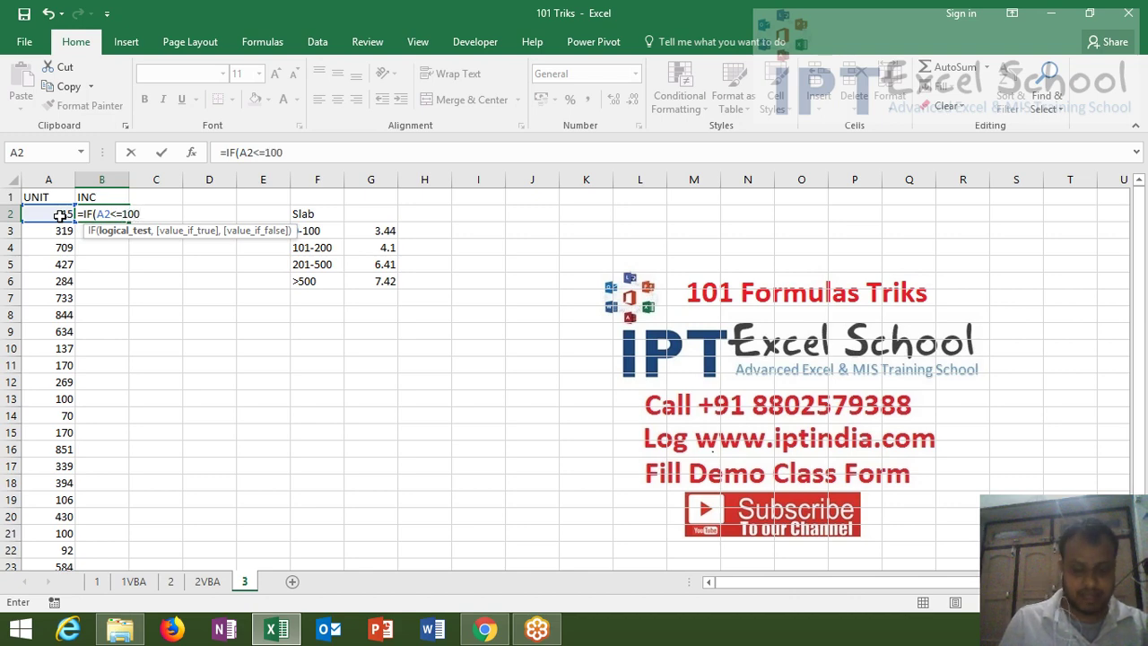
pyautogui.write(',')
pyautogui.click(46, 213)
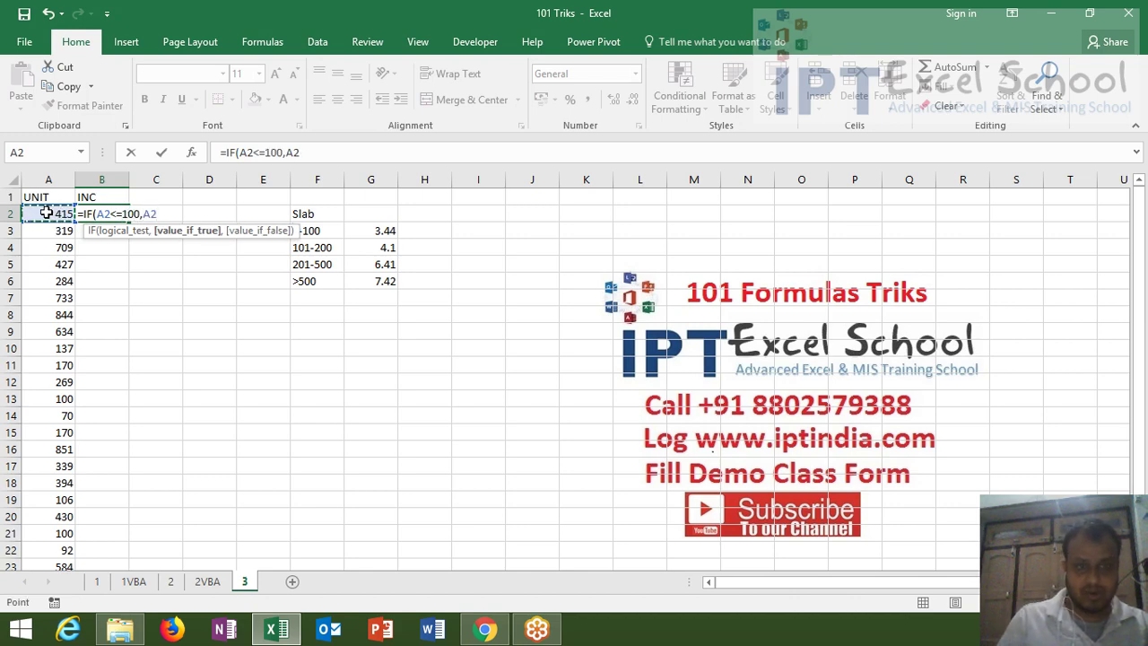
pyautogui.write('*')
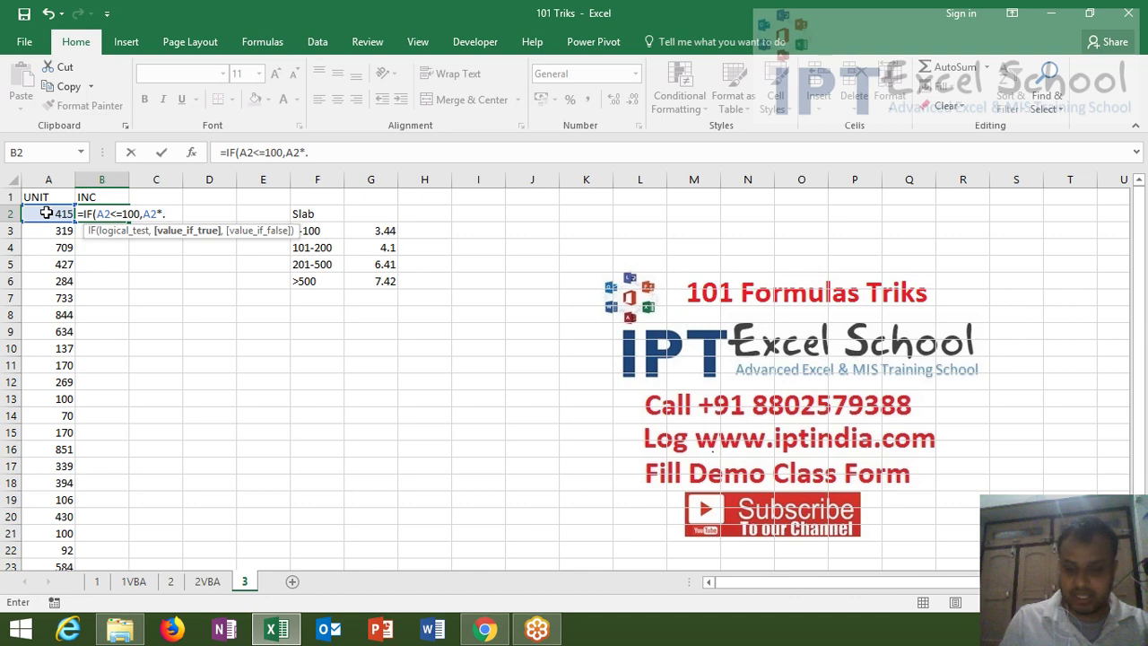
pyautogui.write('3.')
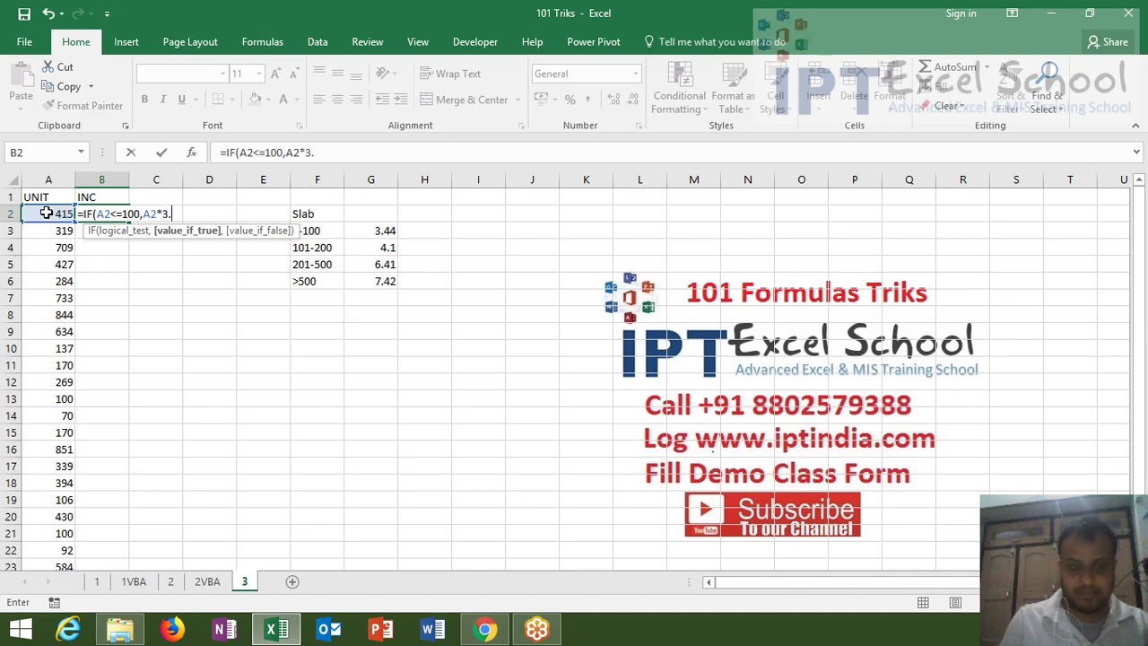
pyautogui.write('44')
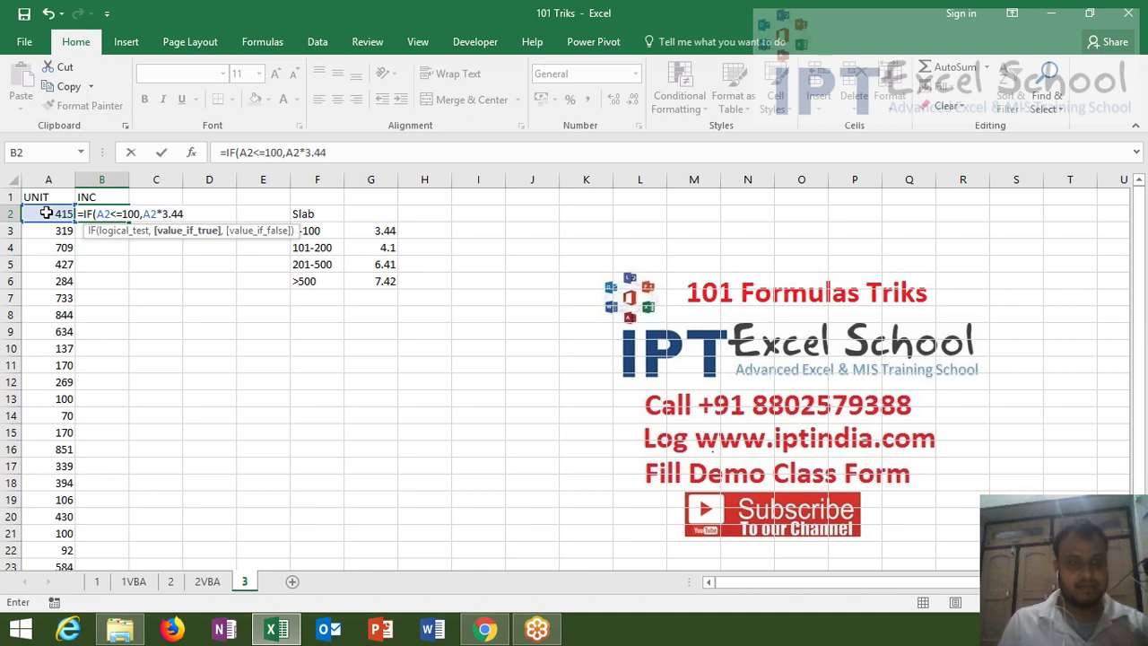
pyautogui.write(',')
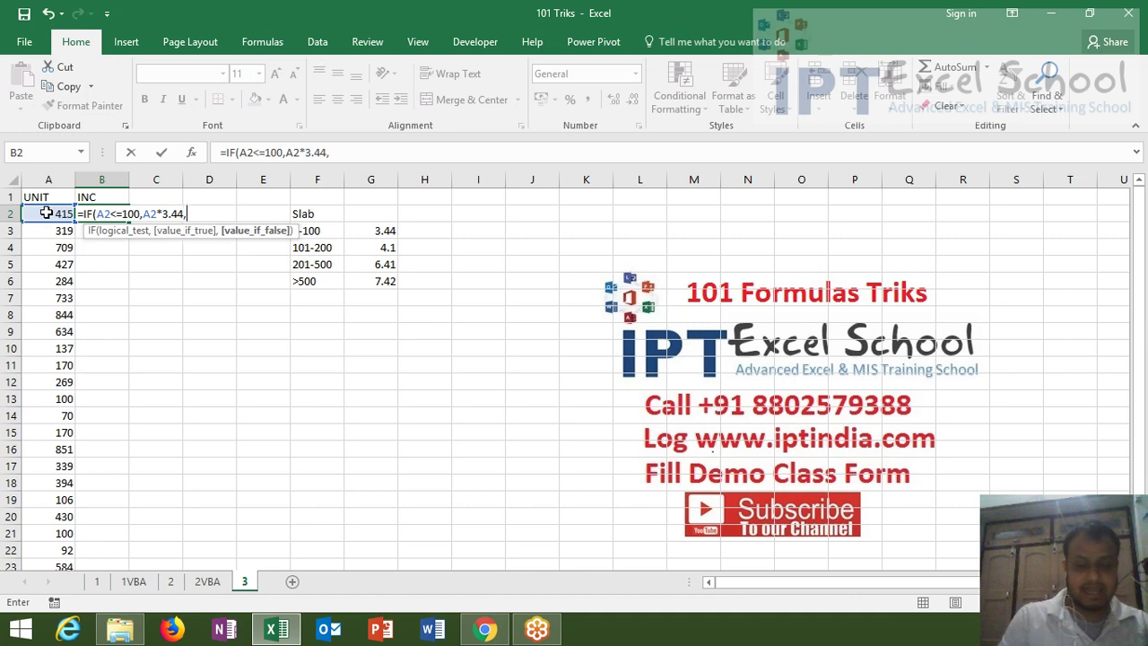
pyautogui.write('if')
# Add the second tier IF(A2<=200,(100*3.44)+(A2-100)*4.1 and open a further IF
pyautogui.write('(')
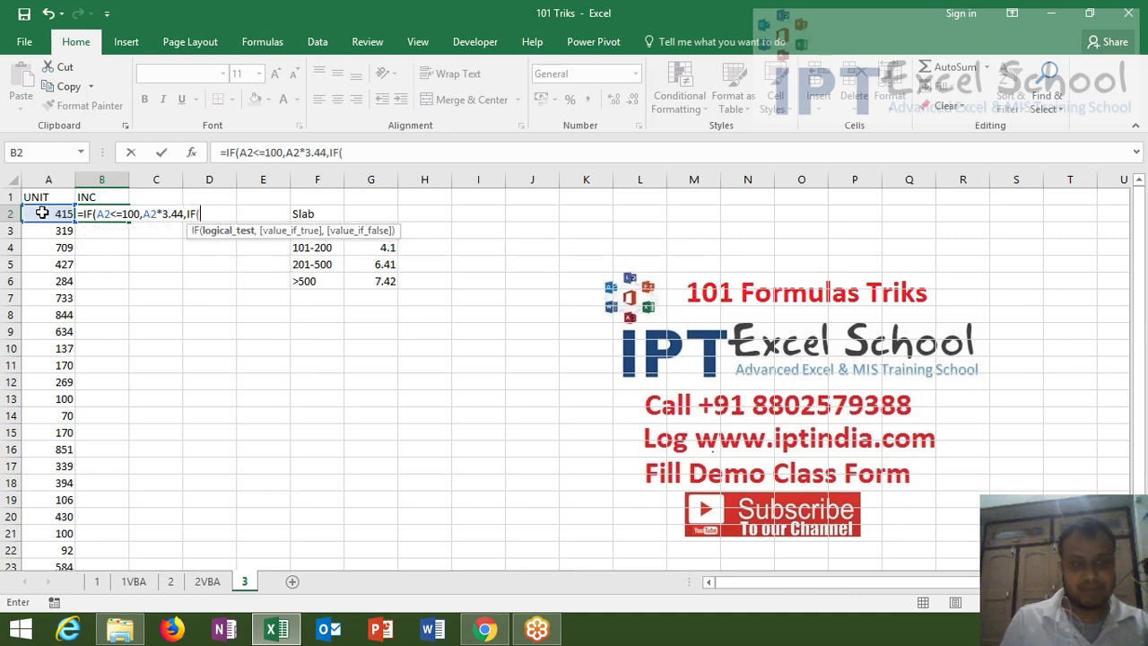
pyautogui.click(41, 212)
pyautogui.write('<')
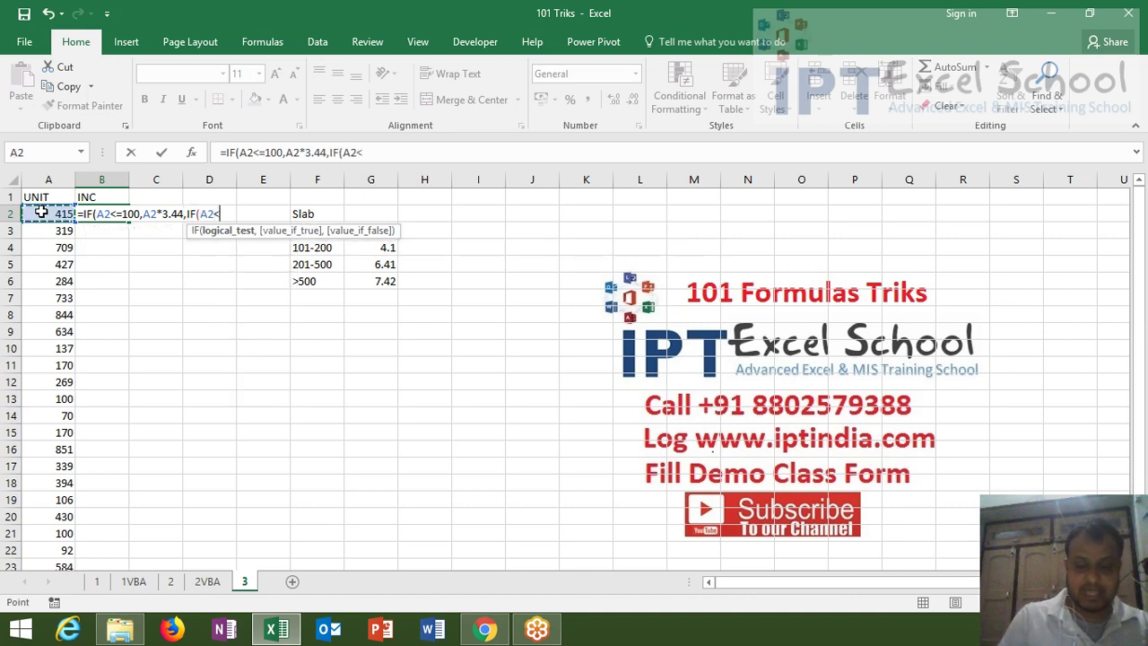
pyautogui.write('=200')
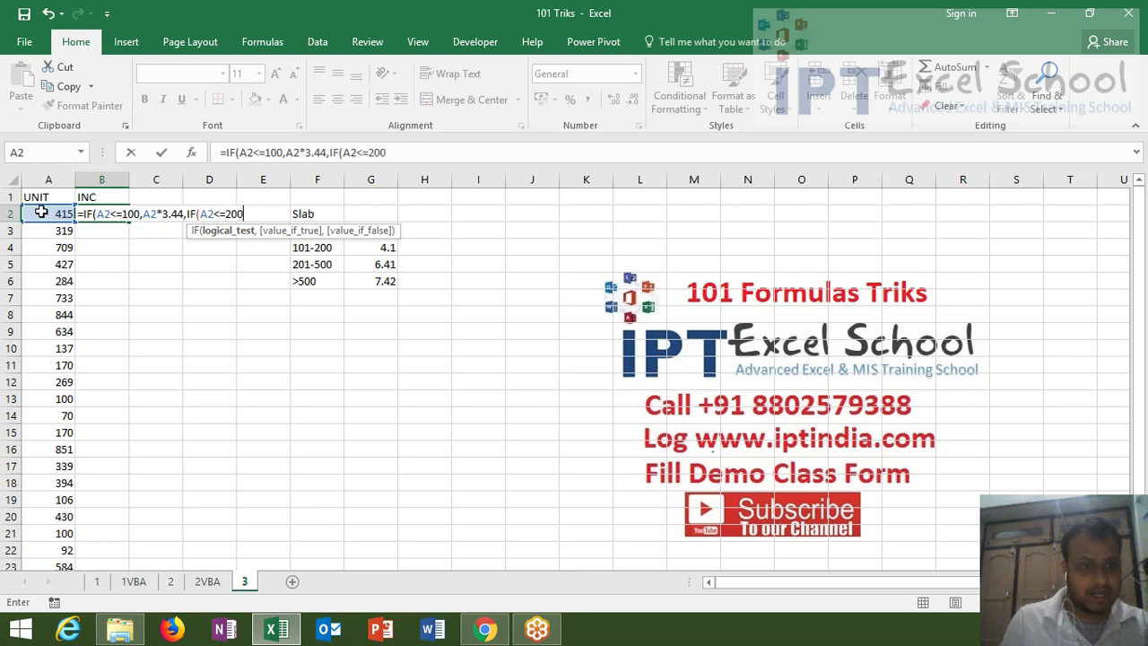
pyautogui.write(',')
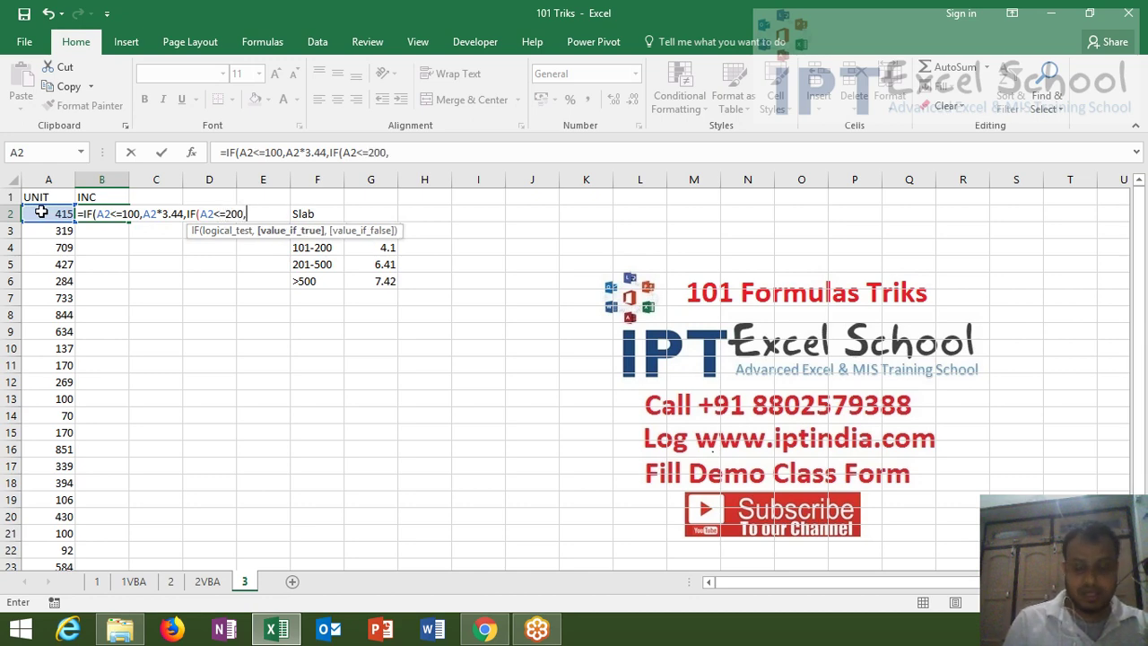
pyautogui.write('(1')
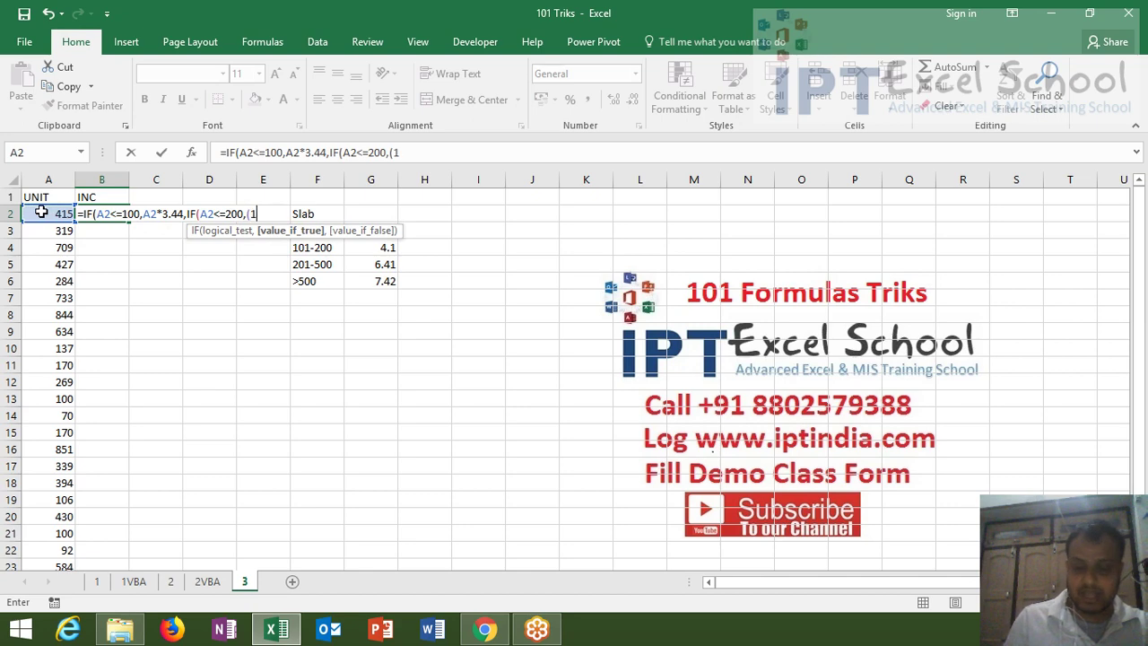
pyautogui.write('00*')
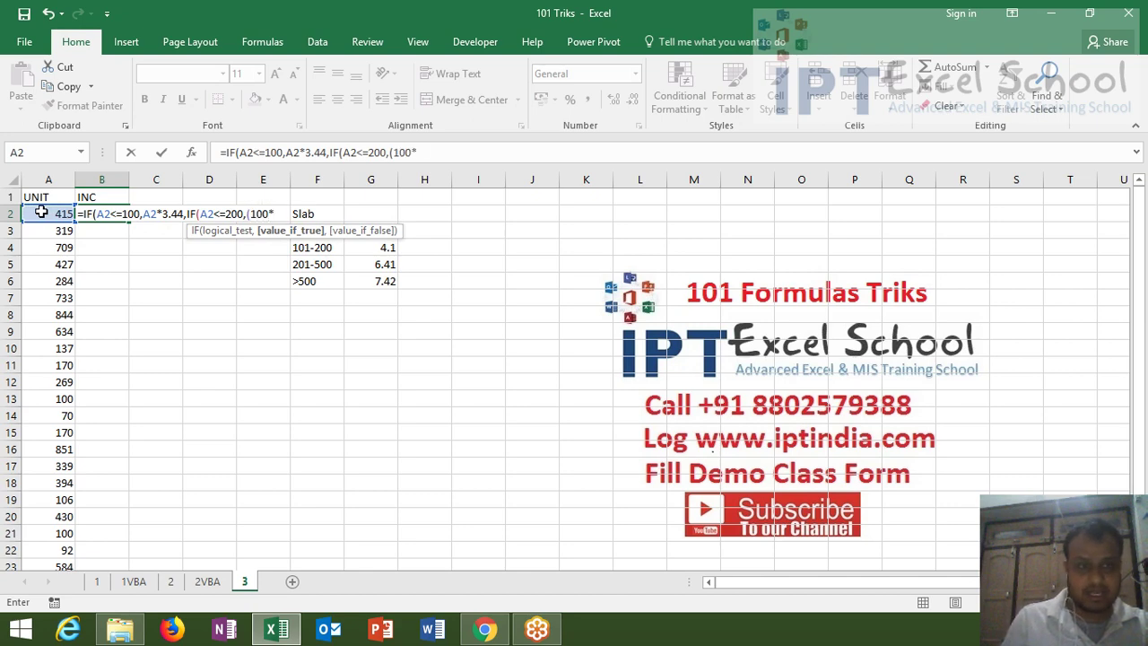
pyautogui.write('3.44)')
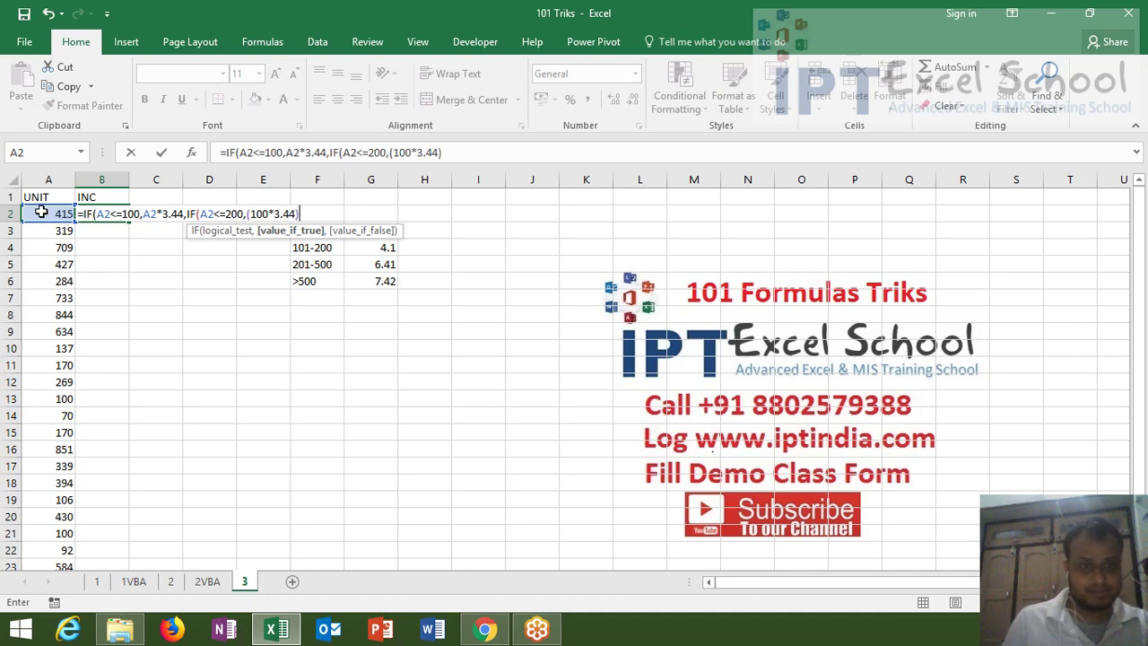
pyautogui.write('+')
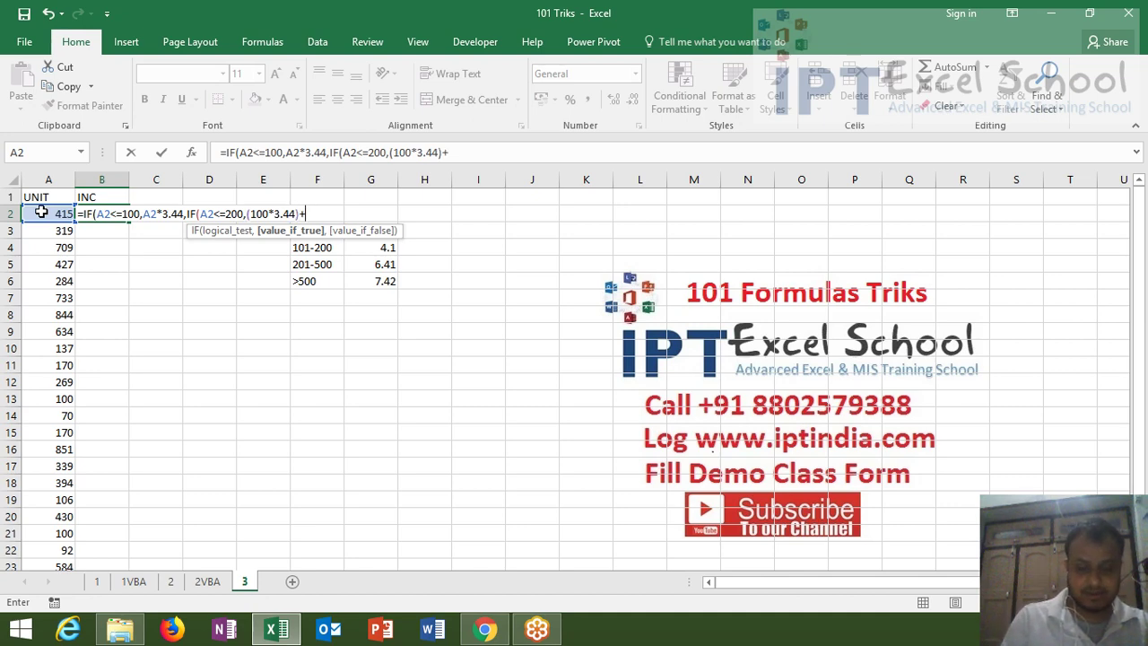
pyautogui.write('(')
pyautogui.click(40, 213)
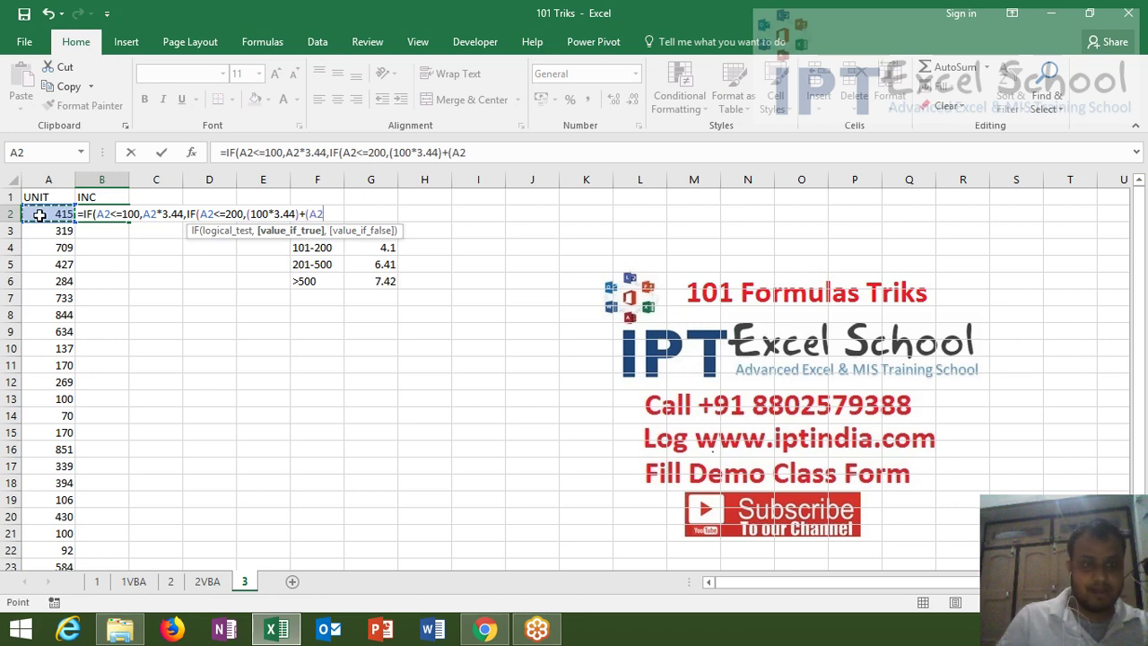
pyautogui.write('-100')
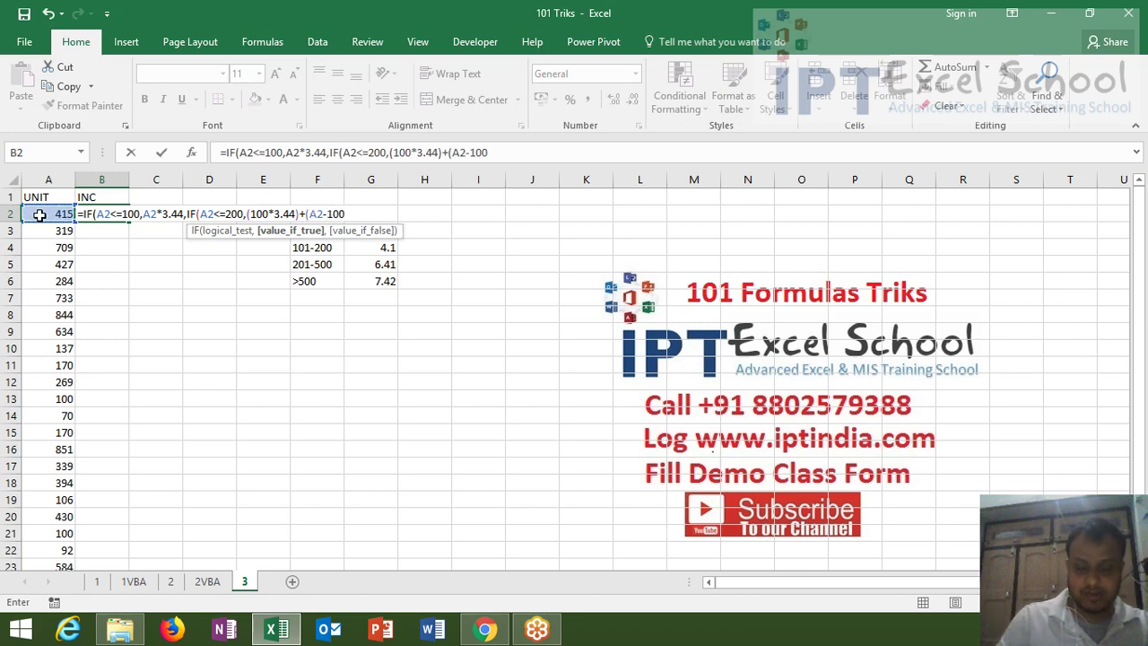
pyautogui.write(')*')
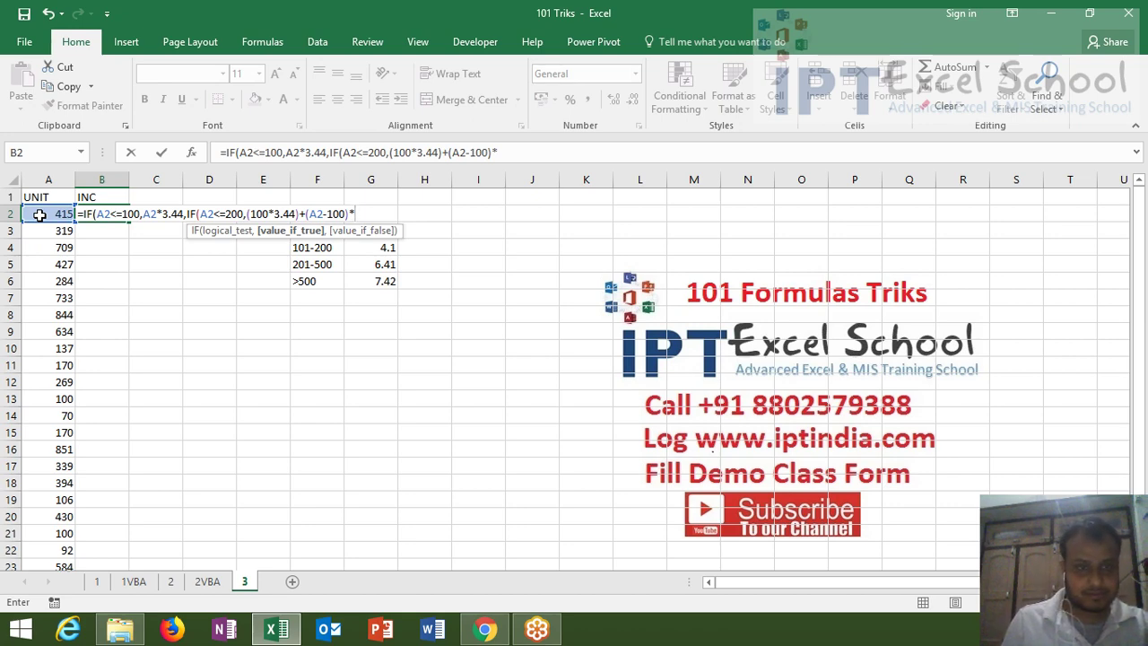
pyautogui.write('4')
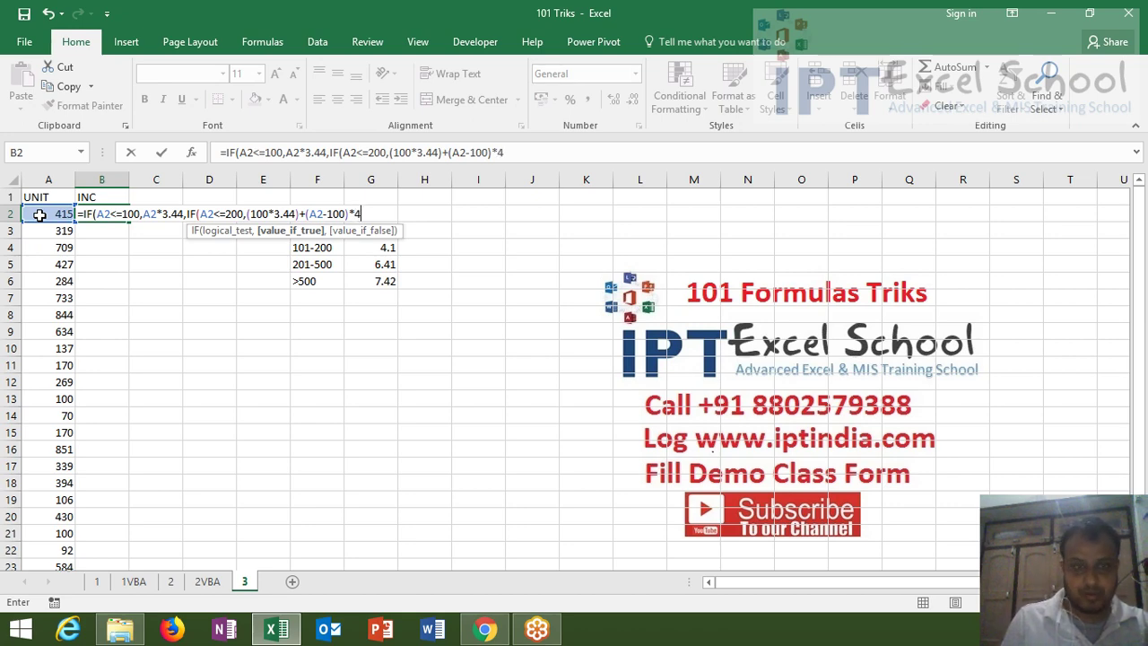
pyautogui.write('.1')
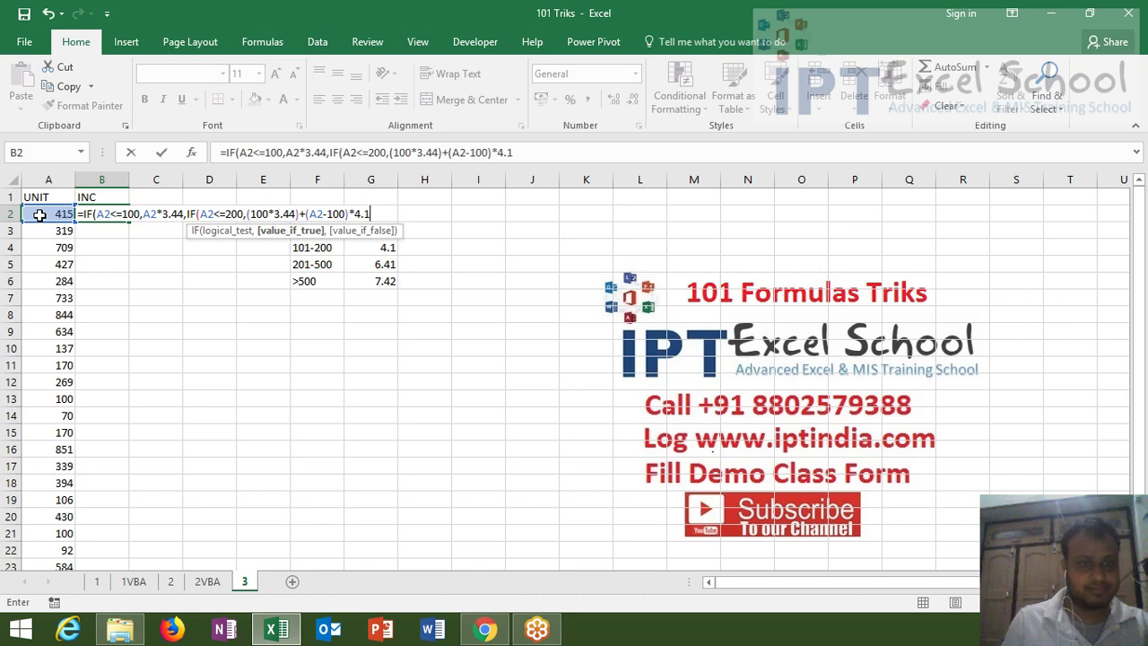
pyautogui.write(',')
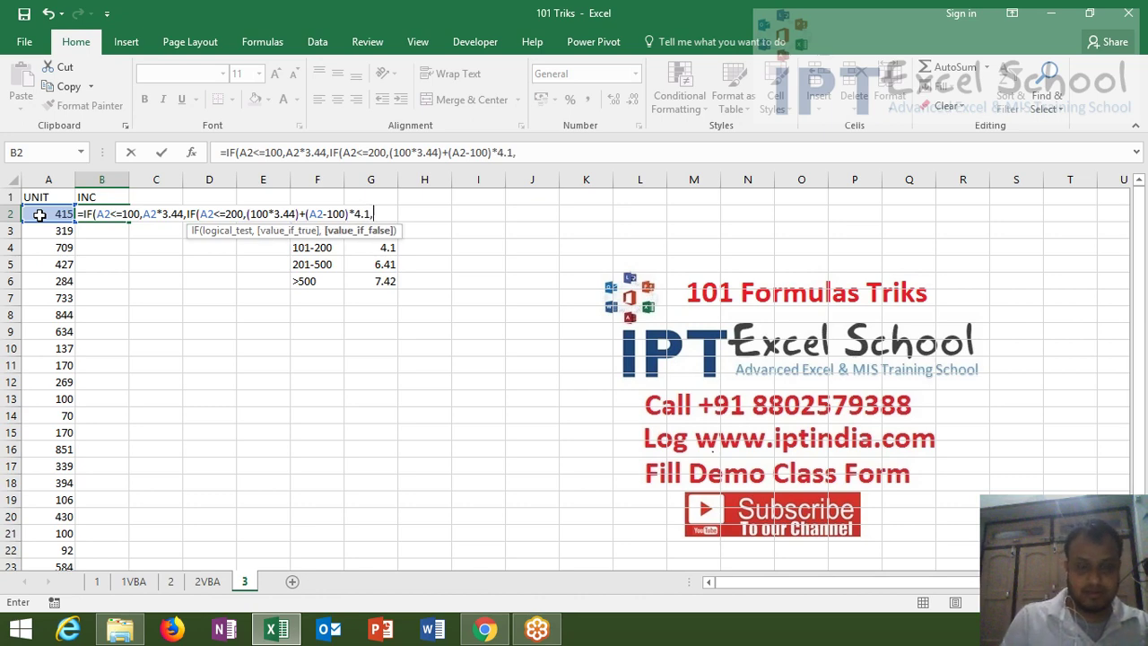
pyautogui.write('IF(')
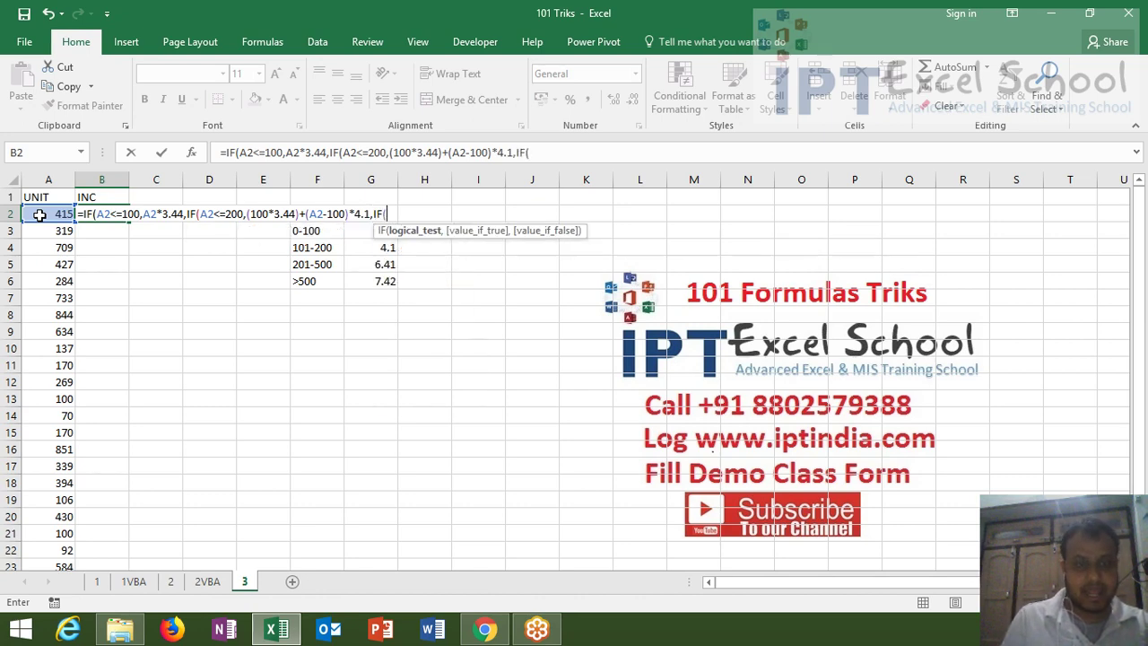
# Add the tier IF(A2<=500,(100*3.44)+(100*4.1)+(A2-200)*6.41 to B2's formula and open another IF
pyautogui.click(41, 214)
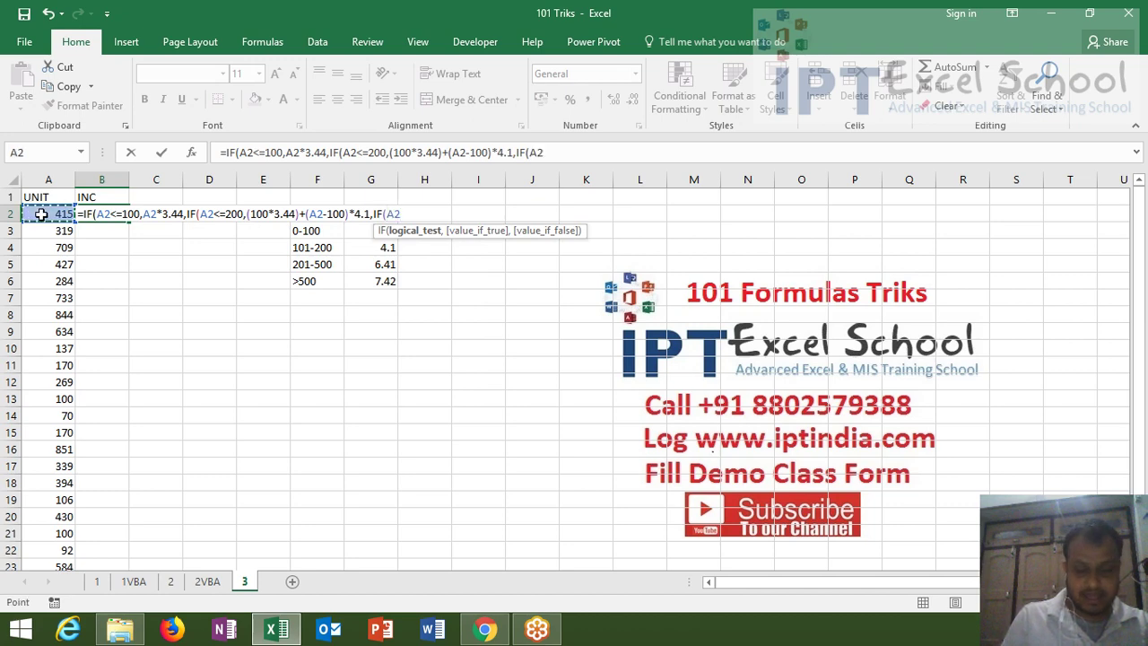
pyautogui.write('<=')
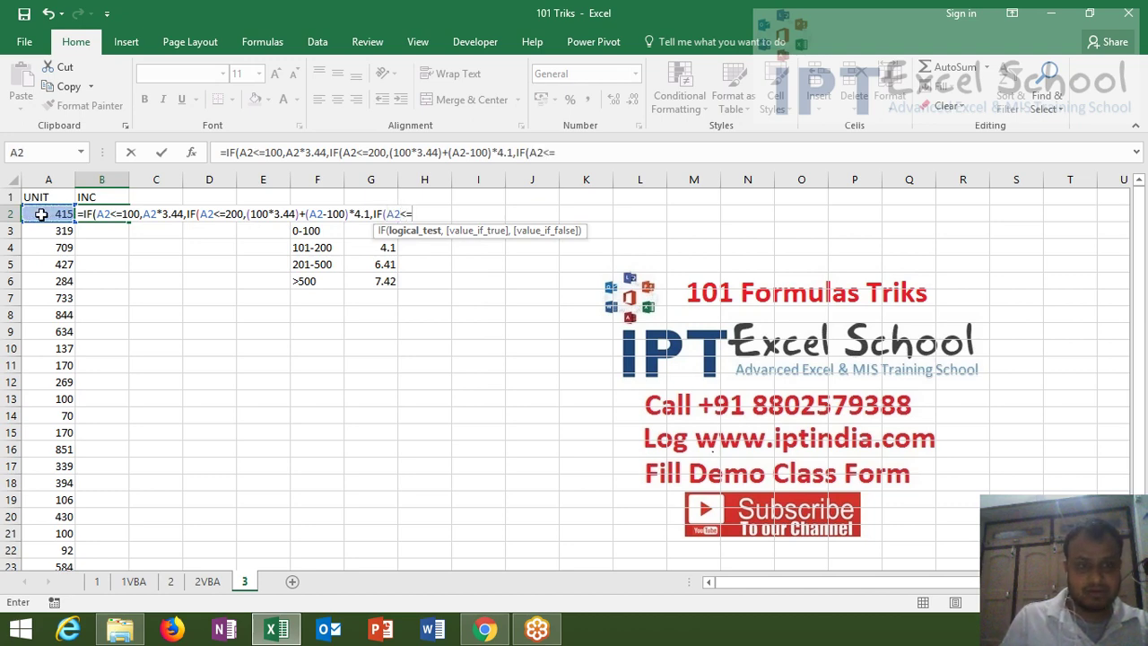
pyautogui.write('1')
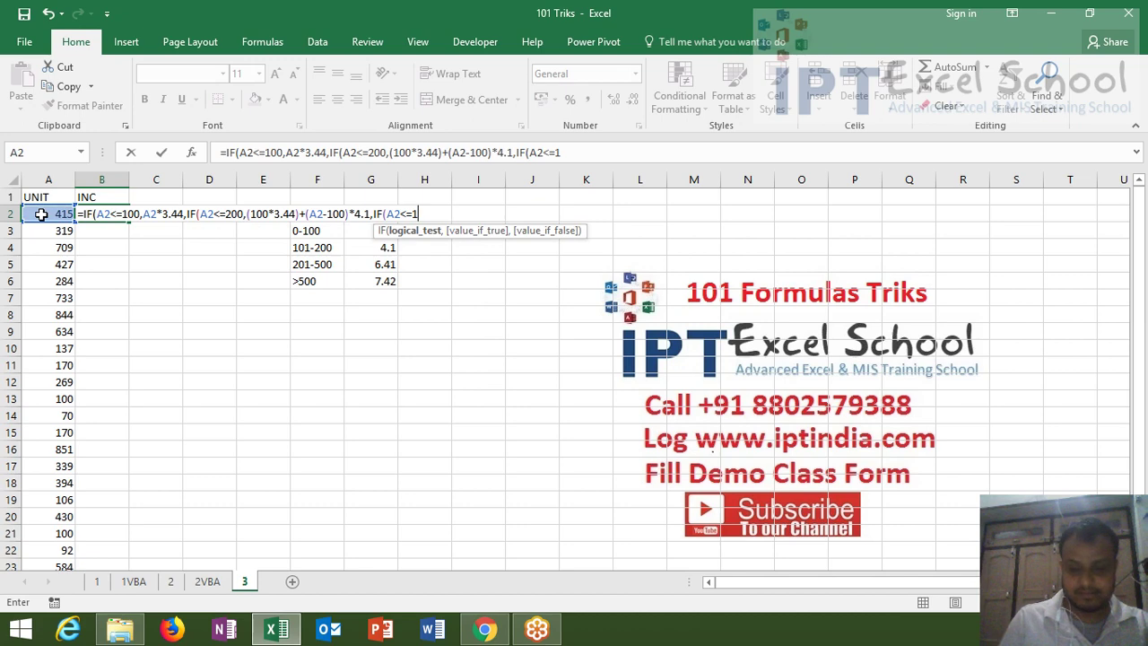
pyautogui.press('BackSpace')
pyautogui.write('500,')
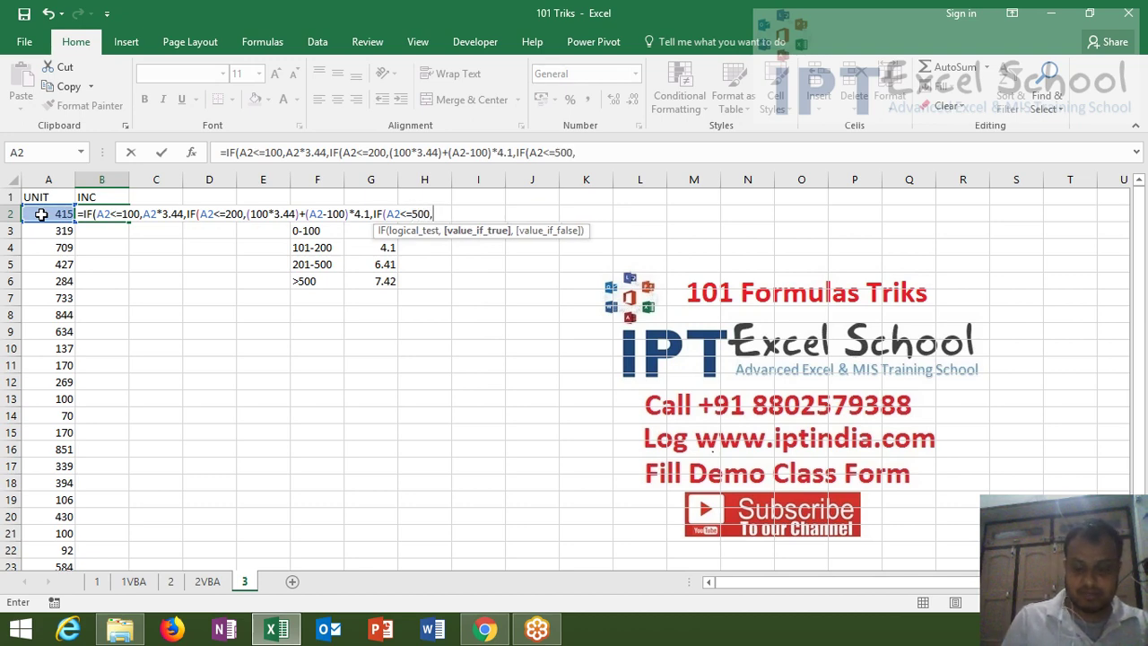
pyautogui.write('(100')
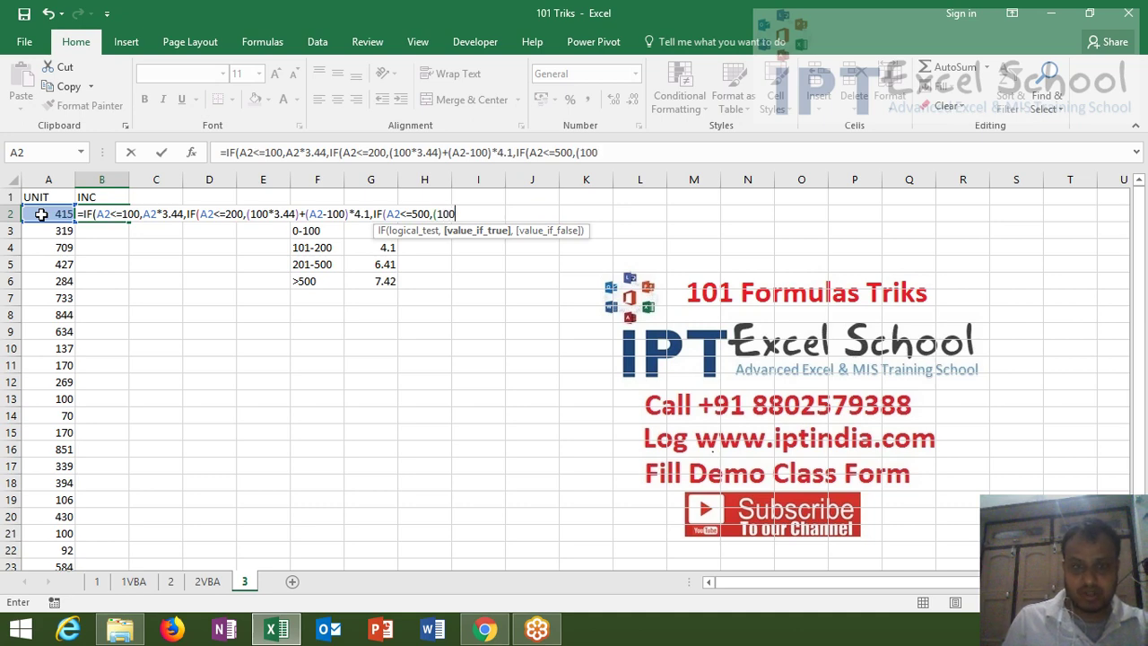
pyautogui.write('*3.')
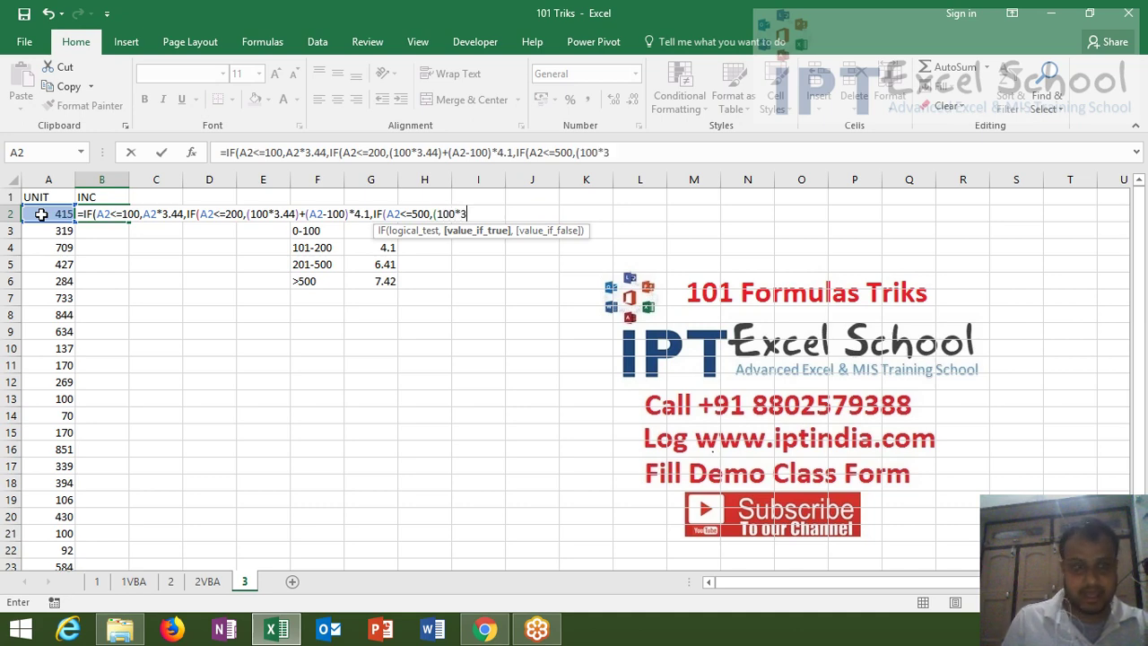
pyautogui.write('44)')
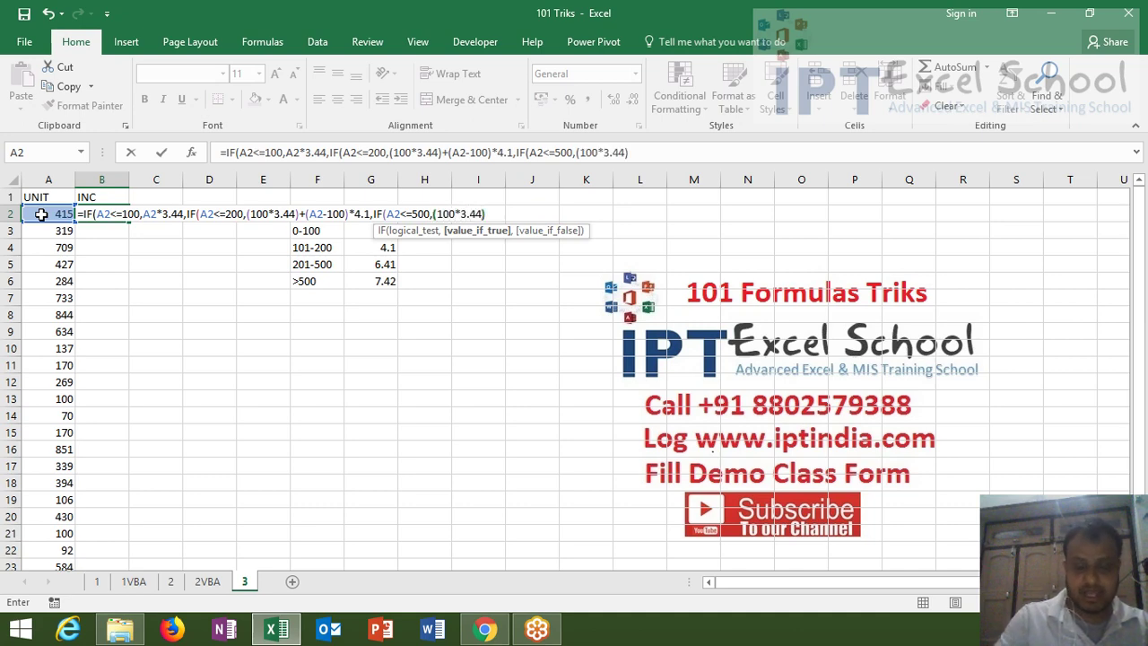
pyautogui.write('+(')
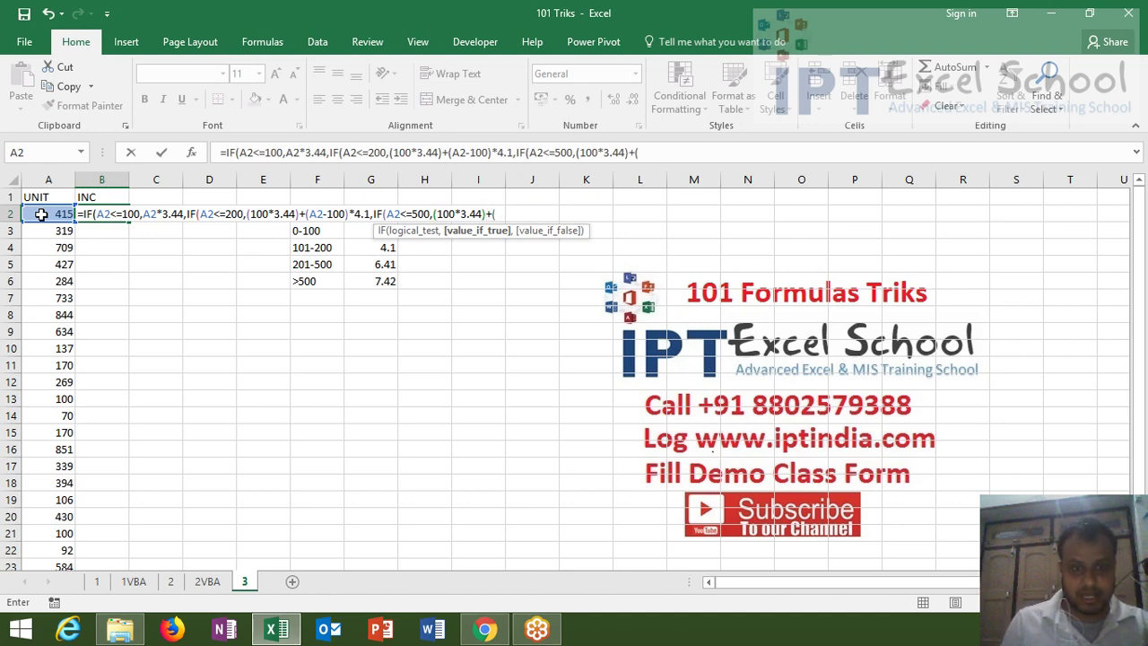
pyautogui.write('100*')
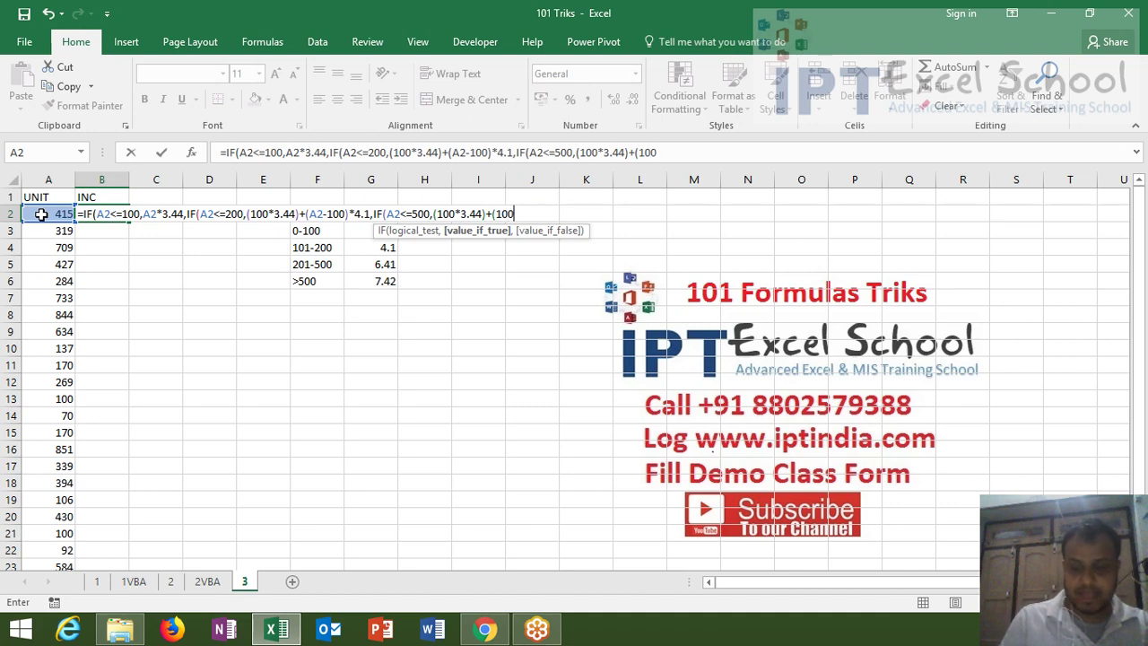
pyautogui.write('4.1')
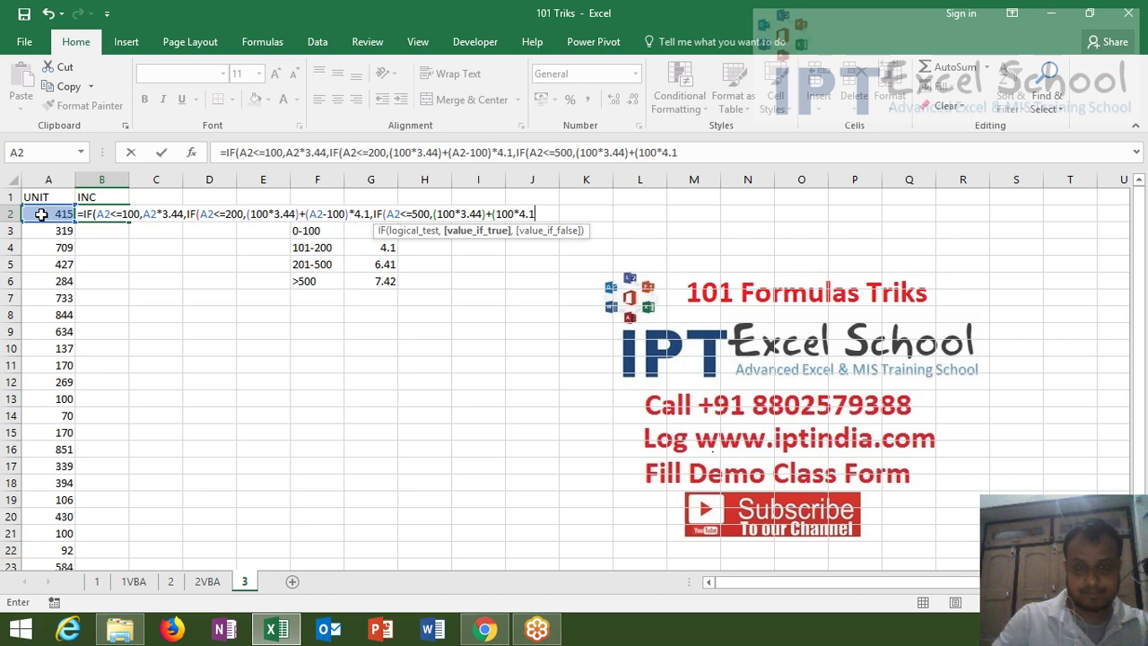
pyautogui.write(')+')
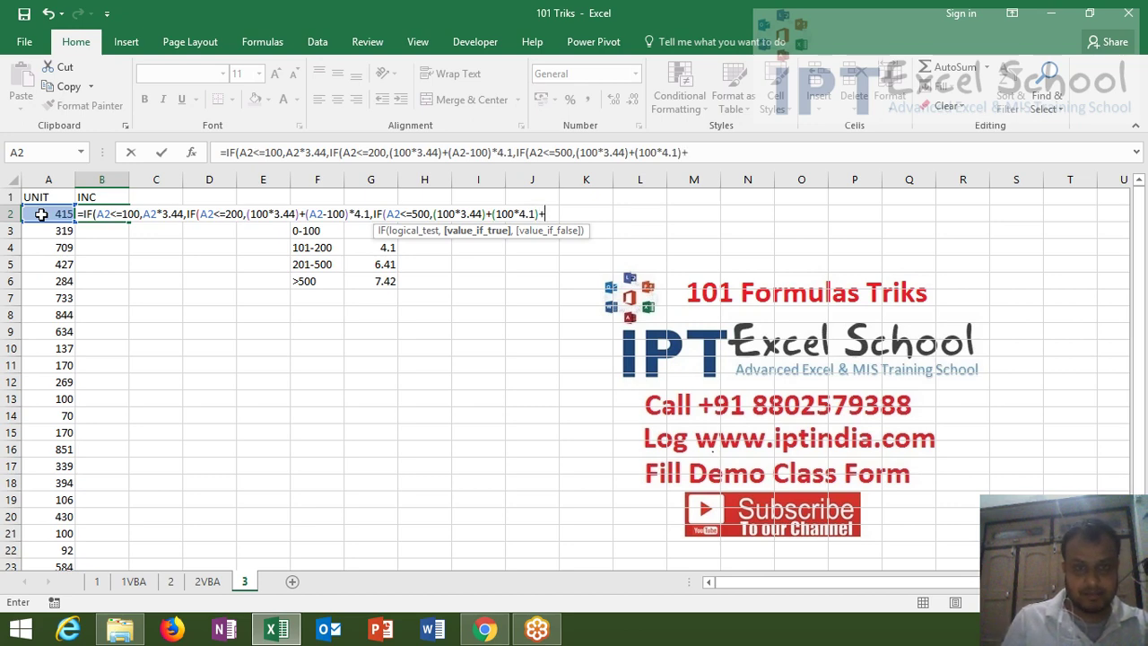
pyautogui.write('(')
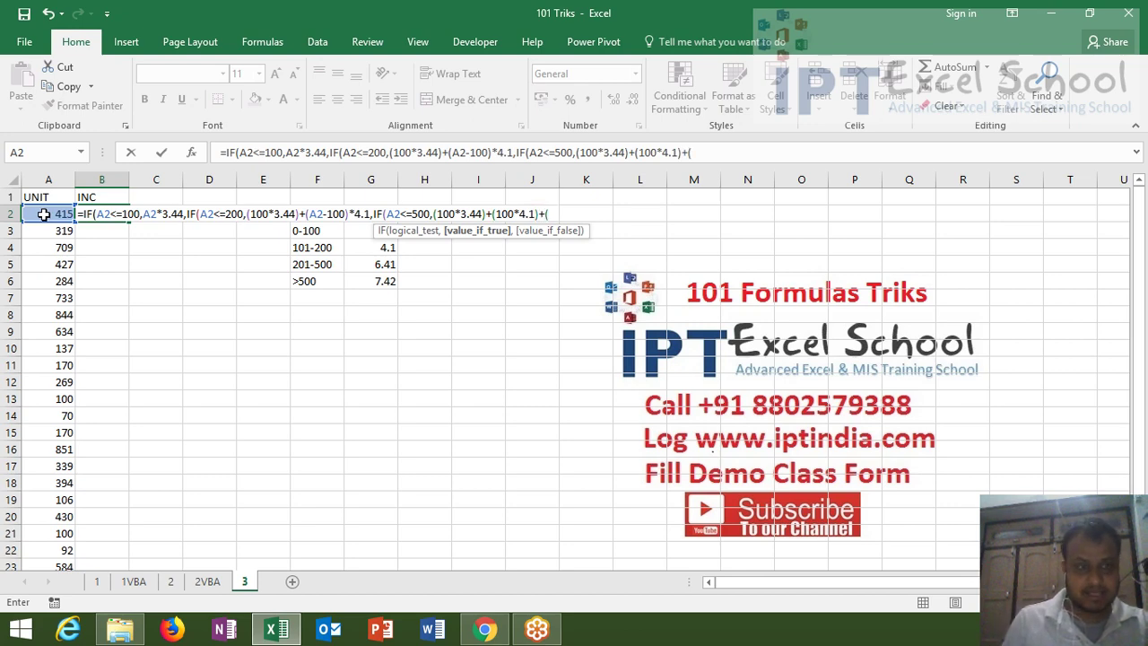
pyautogui.click(43, 215)
pyautogui.write('-')
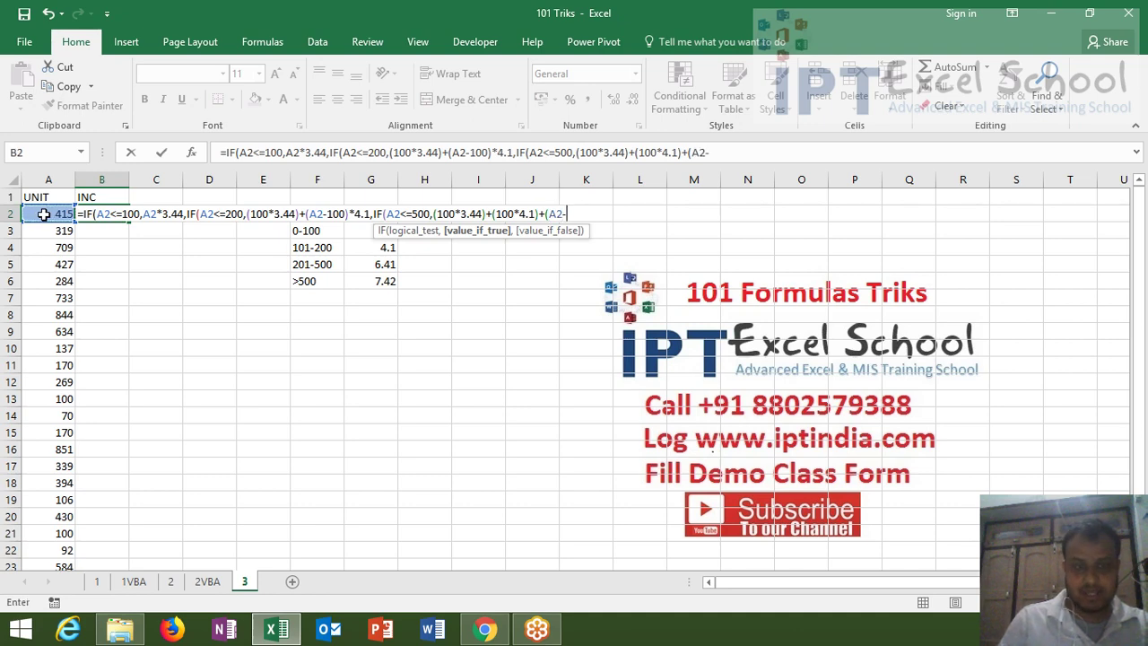
pyautogui.write('2')
pyautogui.write('00)')
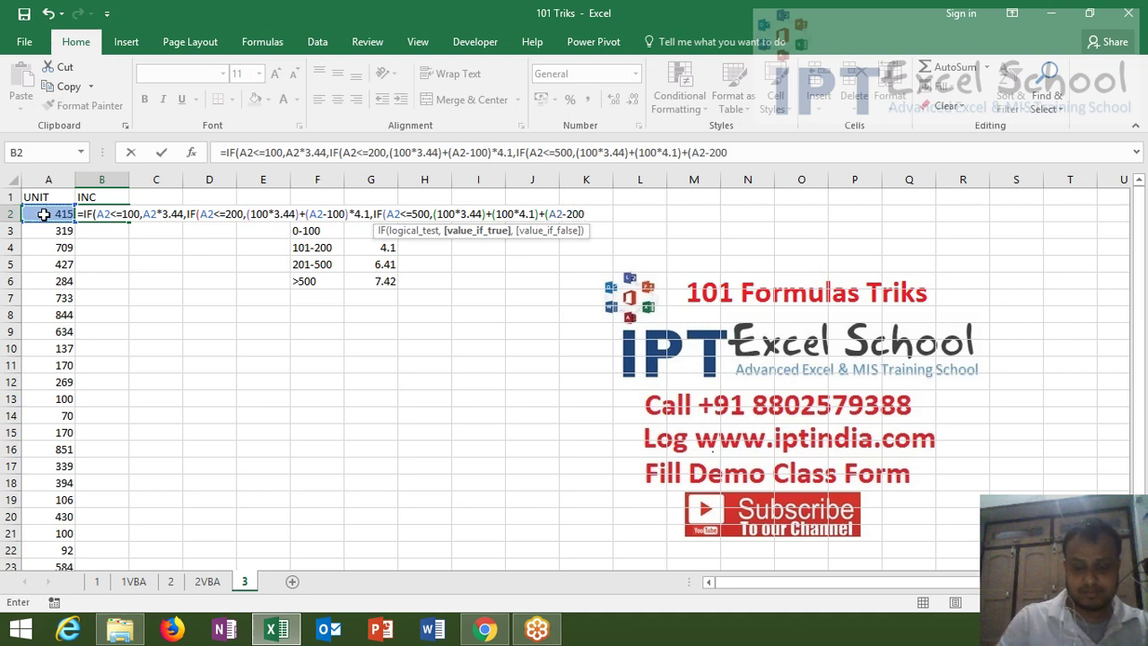
pyautogui.write('*')
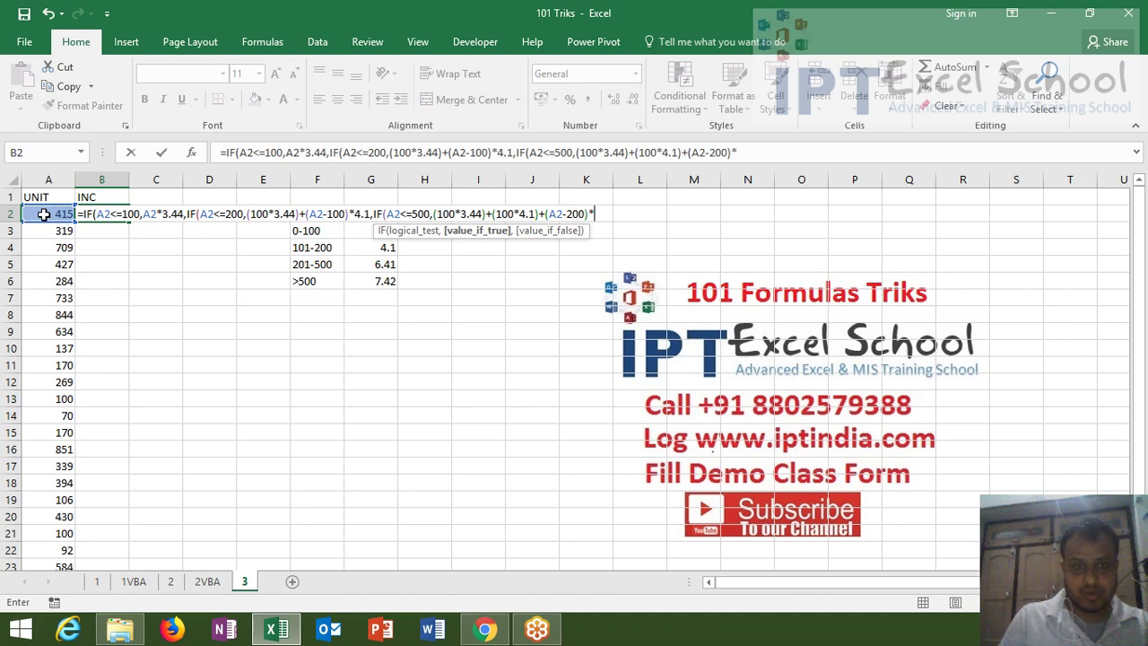
pyautogui.write('6.41')
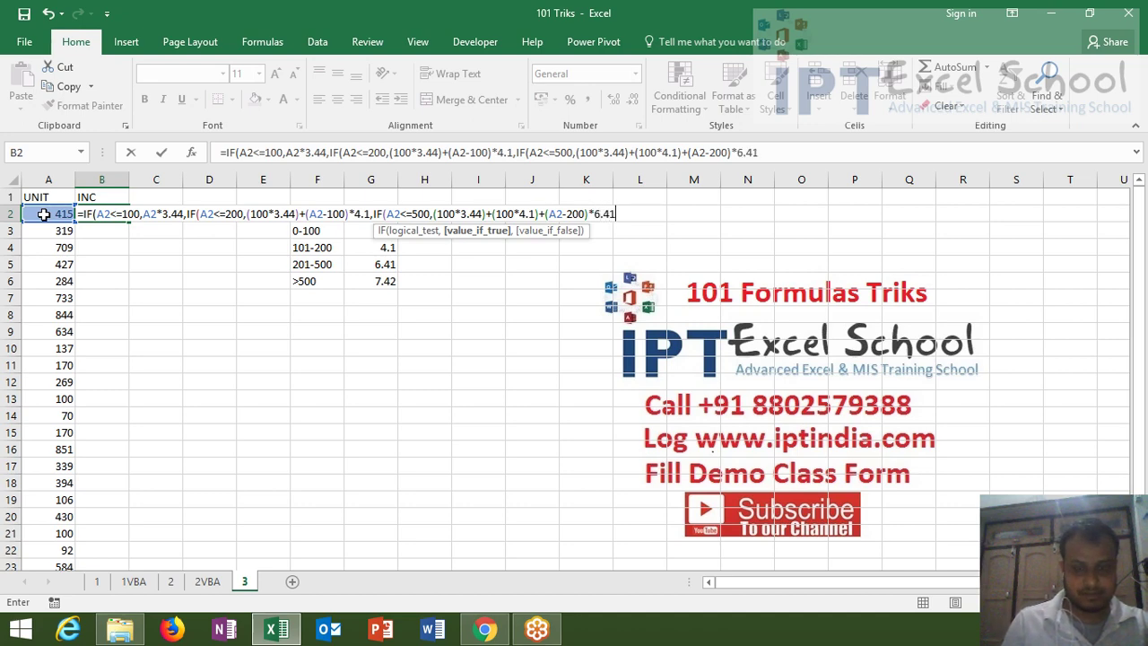
pyautogui.write(',IF(')
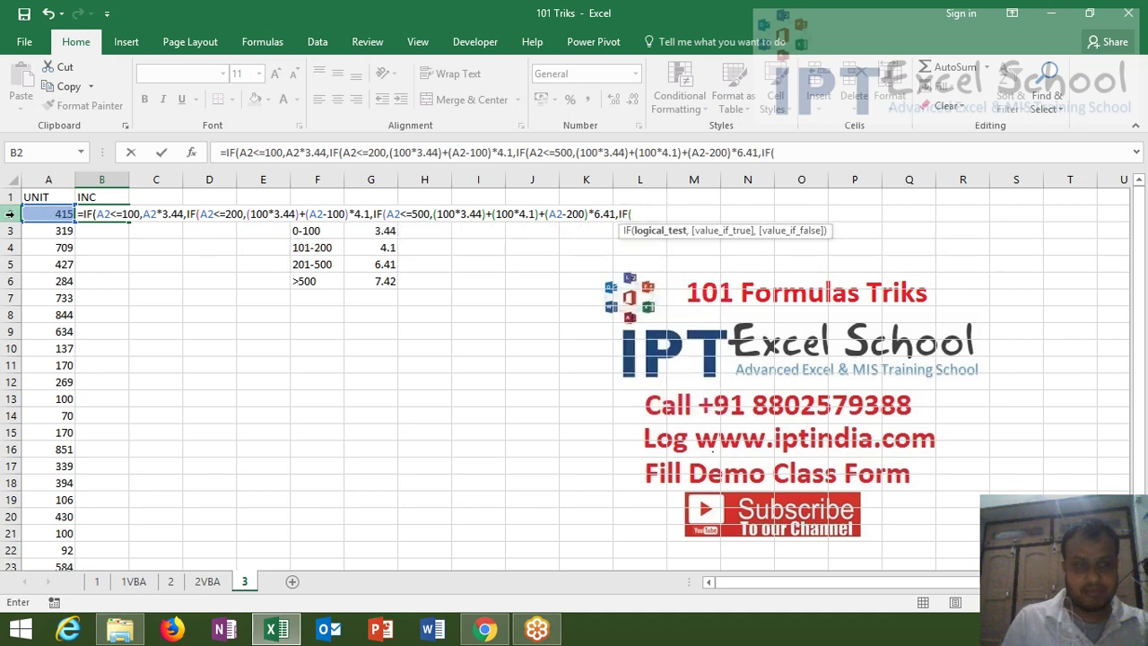
# Close the formula with the >500 tier at (A2-500)*4.42, then fill B2 down the INC column
pyautogui.click(35, 213)
pyautogui.write('>')
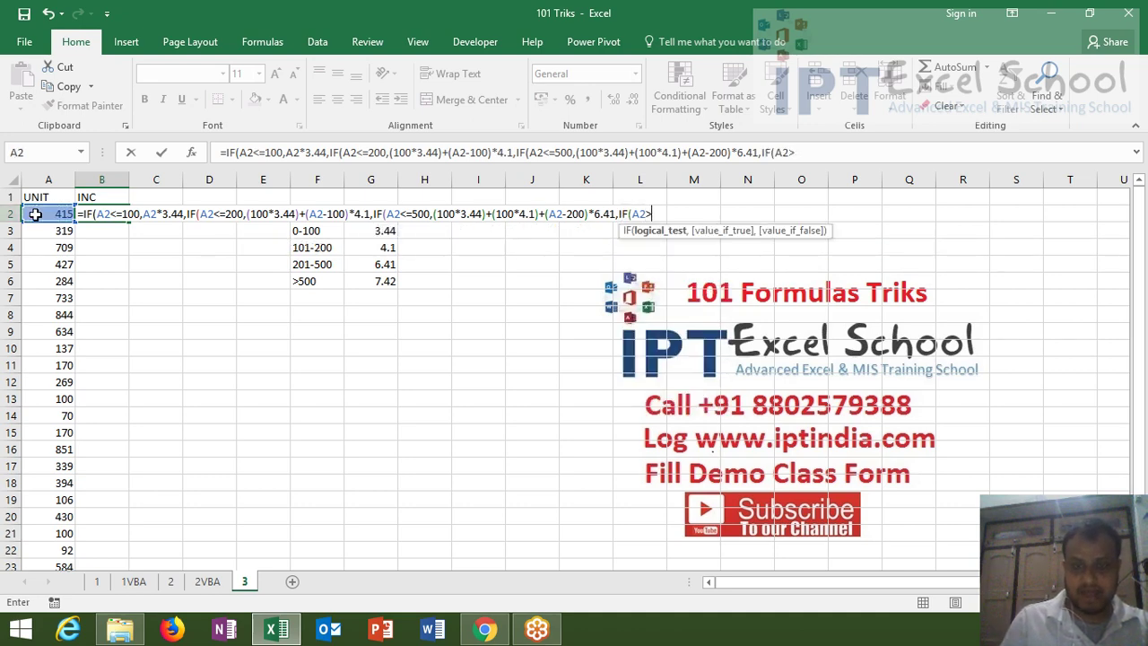
pyautogui.write('500,')
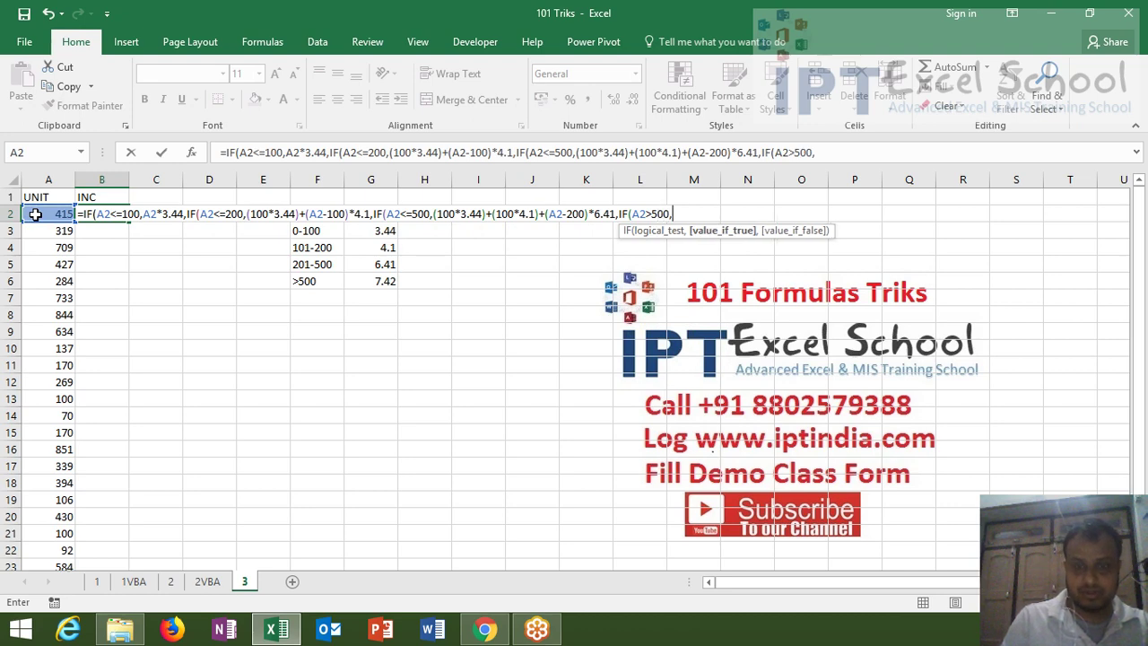
pyautogui.write('(')
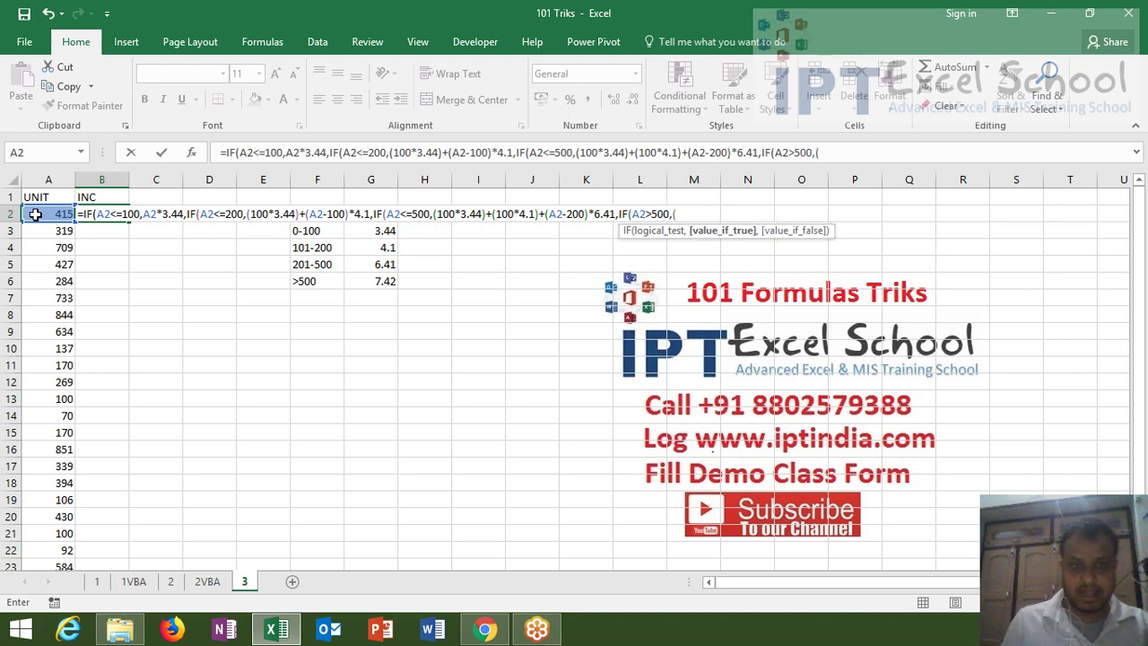
pyautogui.write('100*')
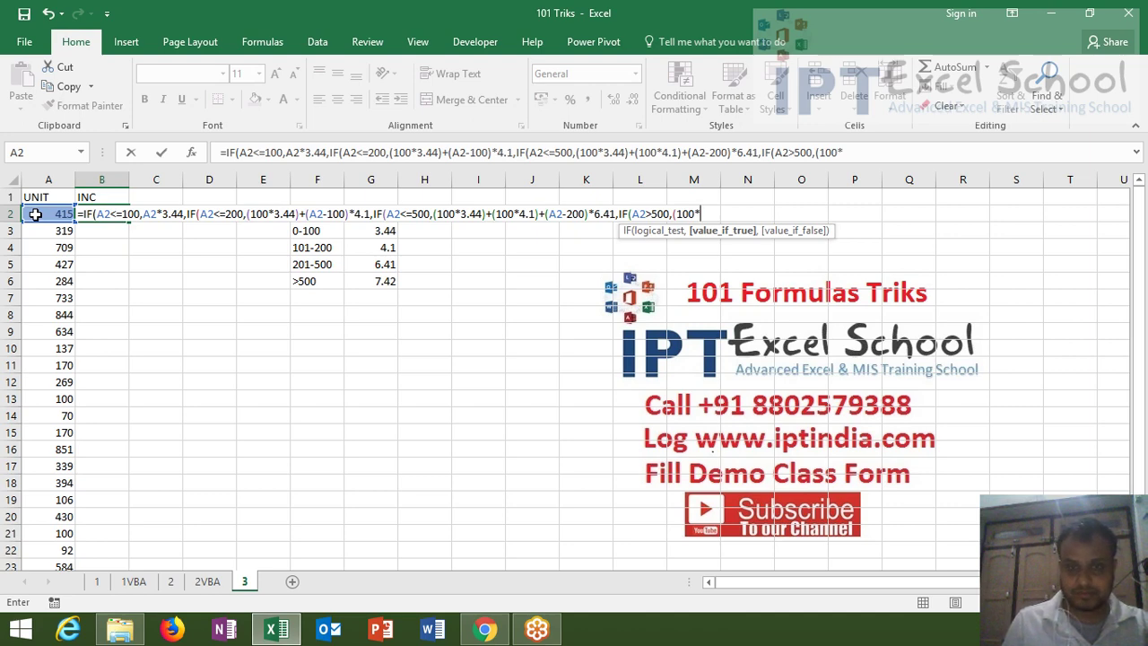
pyautogui.write('3')
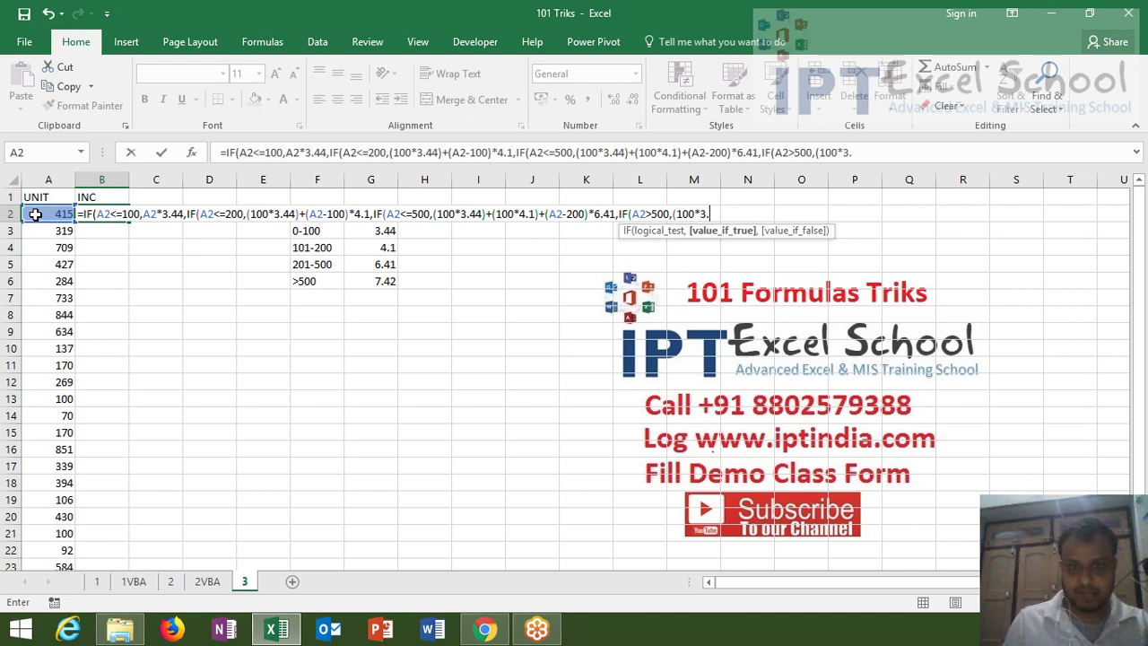
pyautogui.write('.44)+')
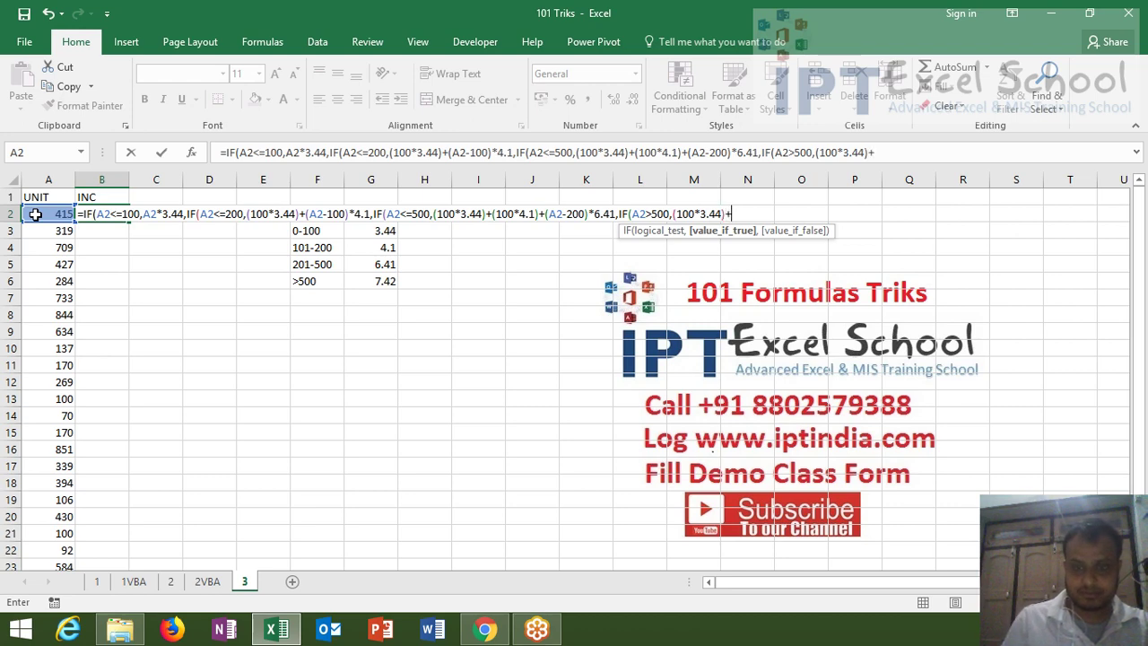
pyautogui.write('(1')
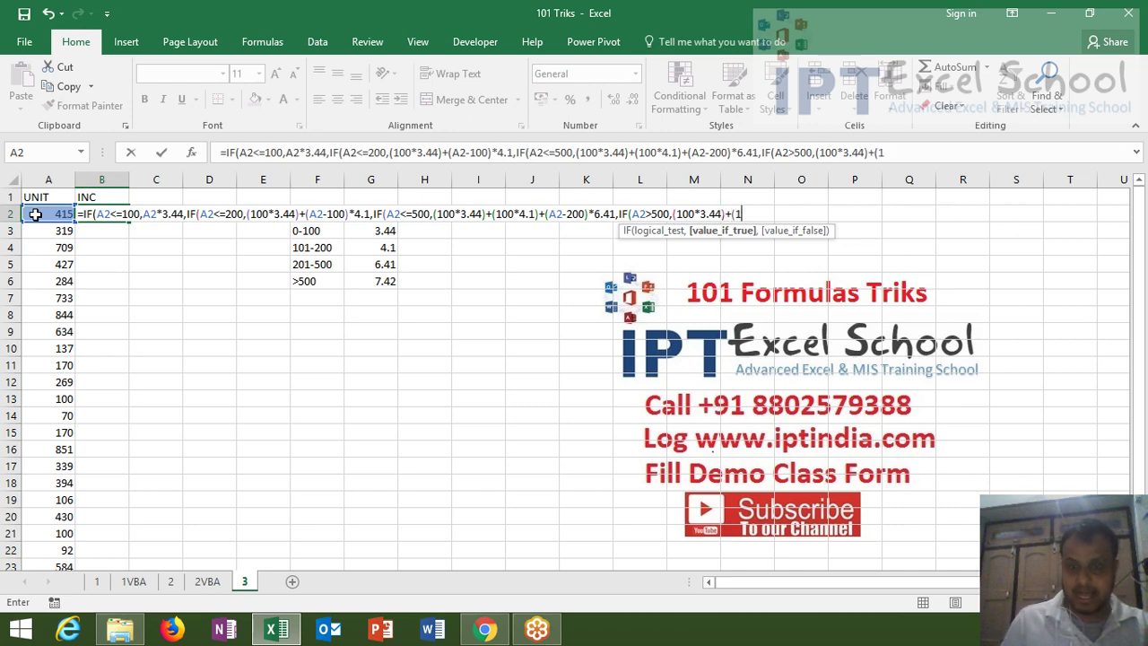
pyautogui.write('00*')
pyautogui.write('4.1)')
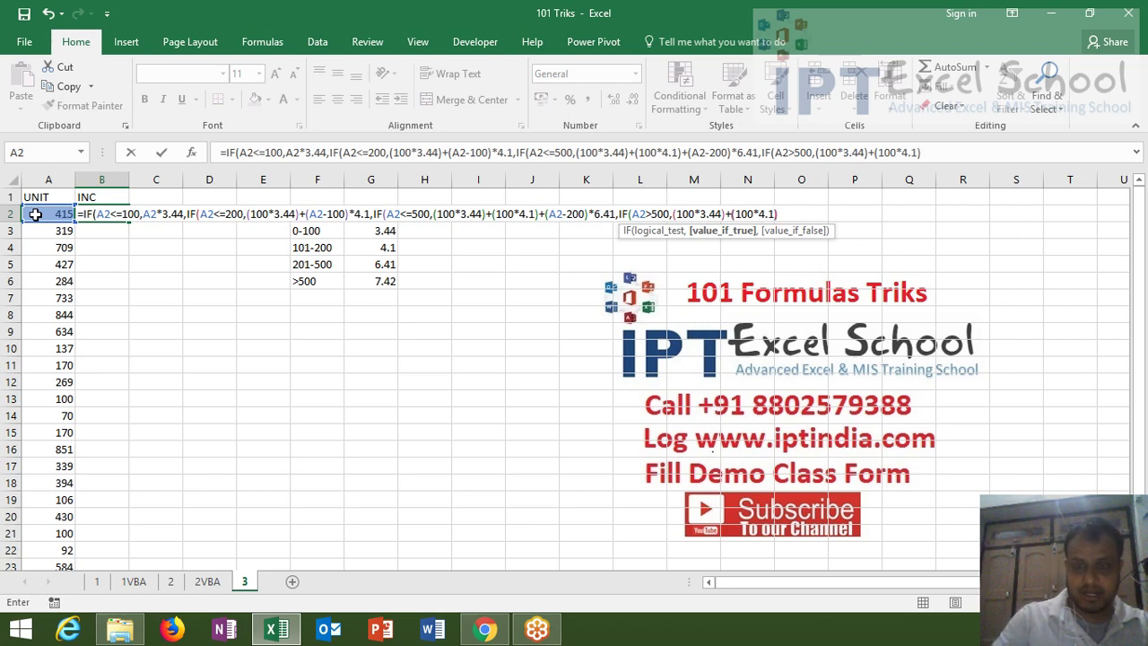
pyautogui.write('+(')
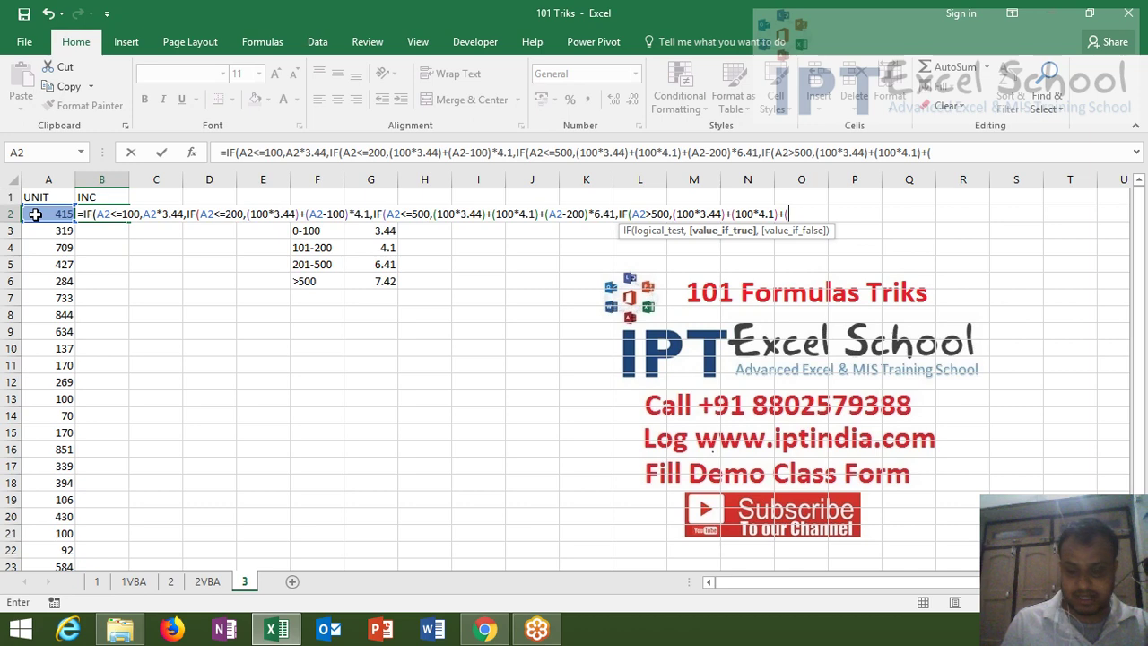
pyautogui.write('300')
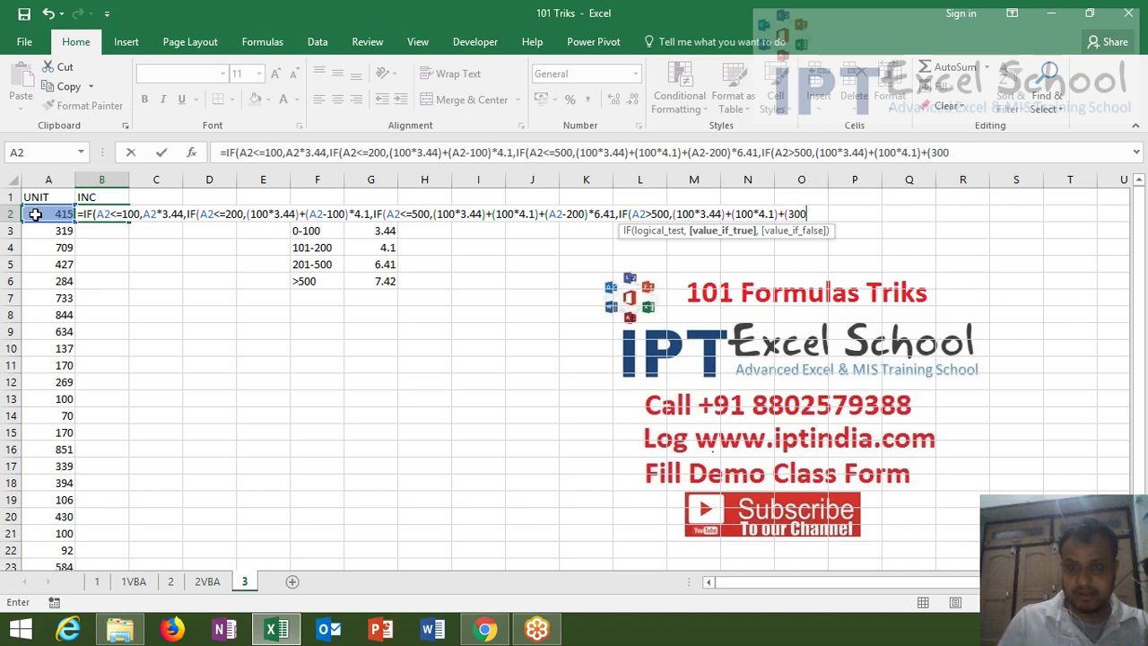
pyautogui.write('*6.')
pyautogui.write('41')
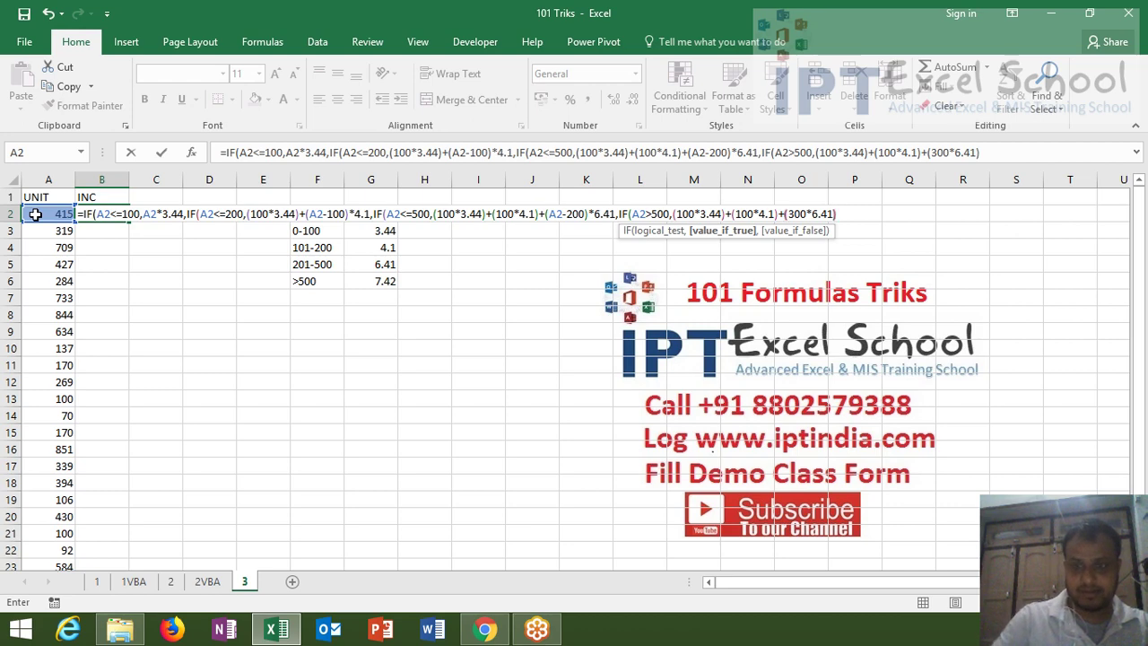
pyautogui.write(')+(')
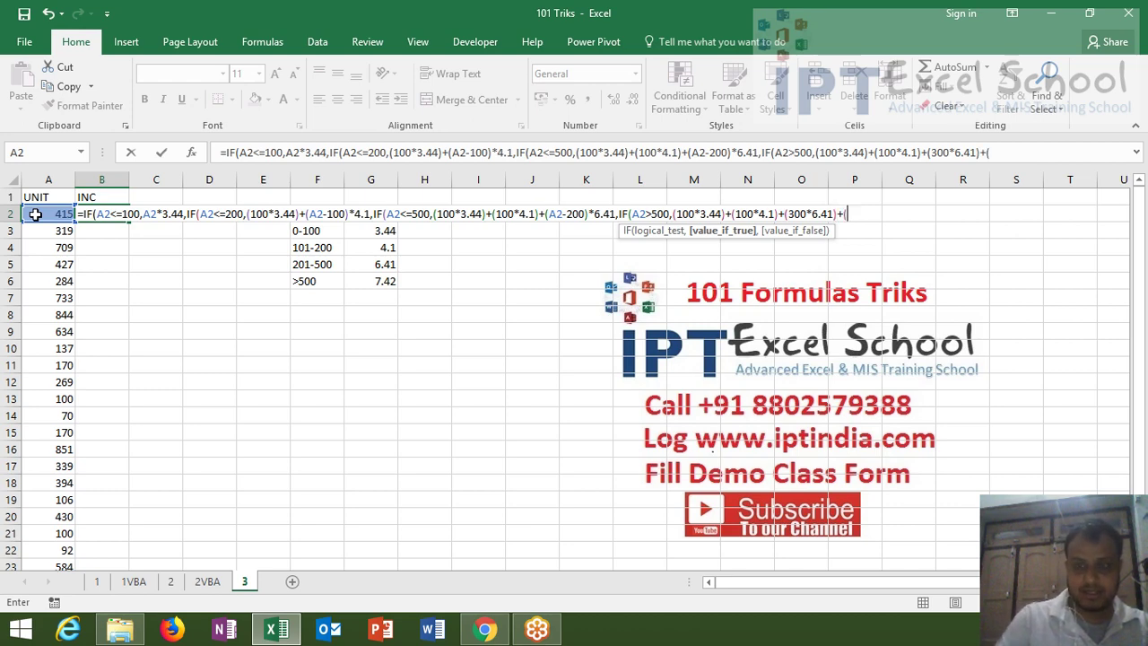
pyautogui.click(32, 213)
pyautogui.write('-')
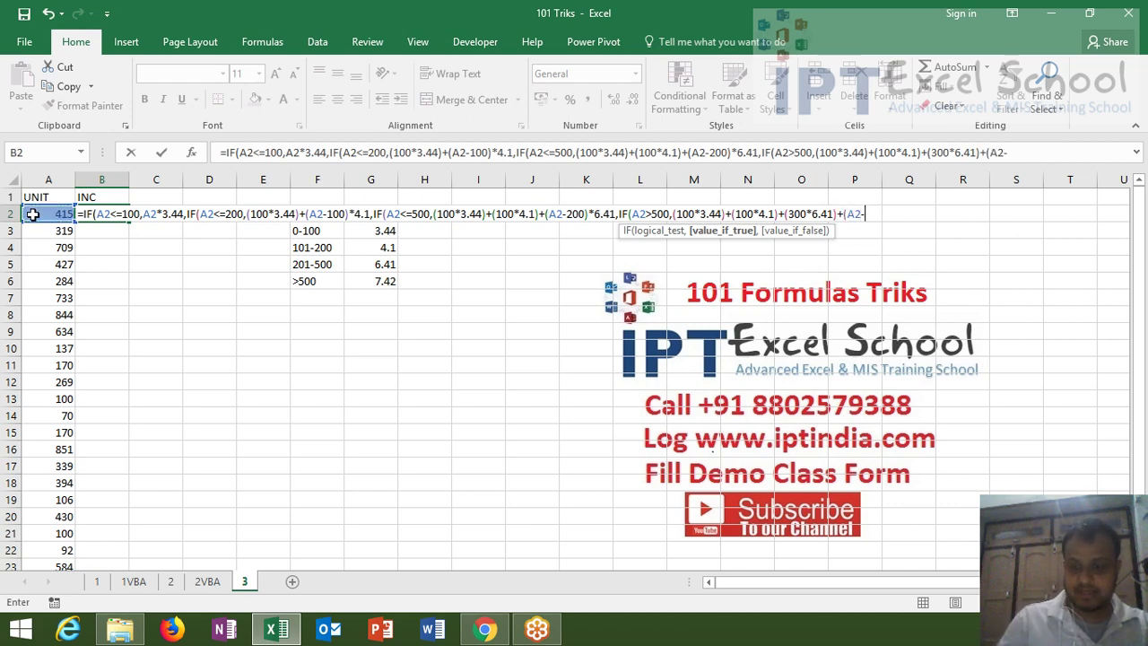
pyautogui.write('500)')
pyautogui.write('*4.')
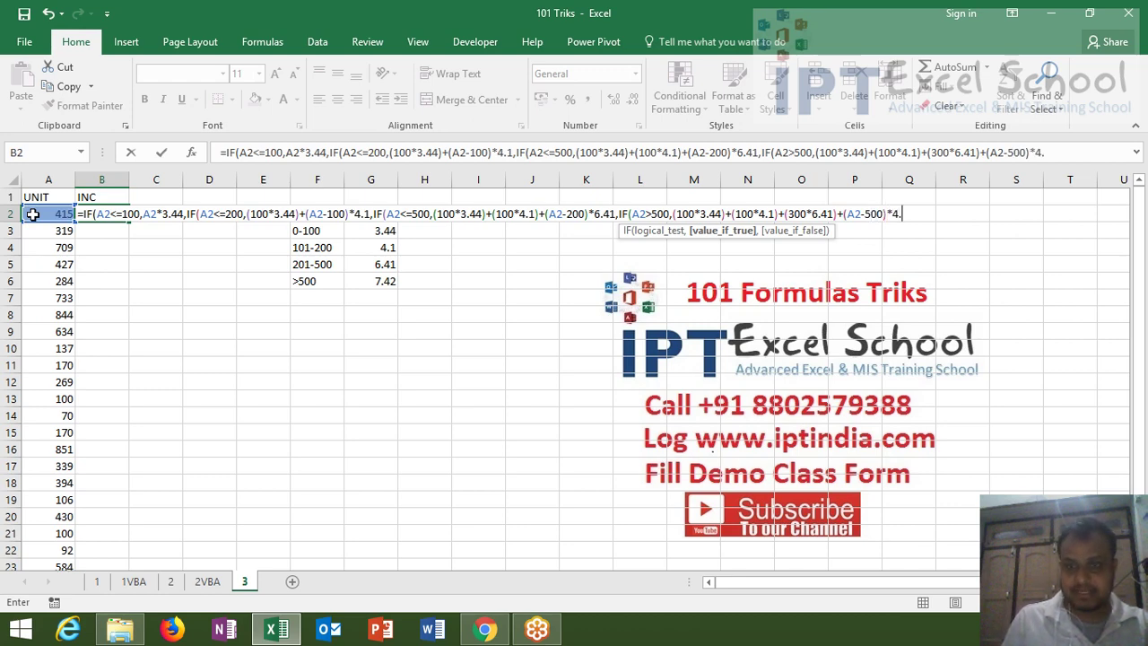
pyautogui.write('42')
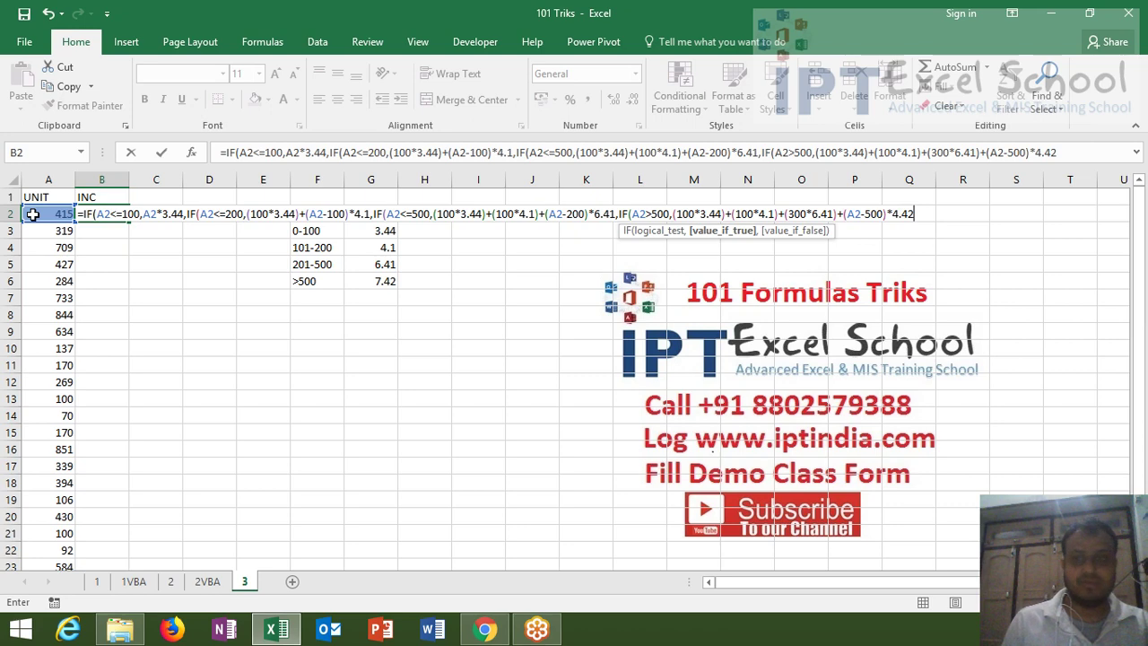
pyautogui.press('Return')
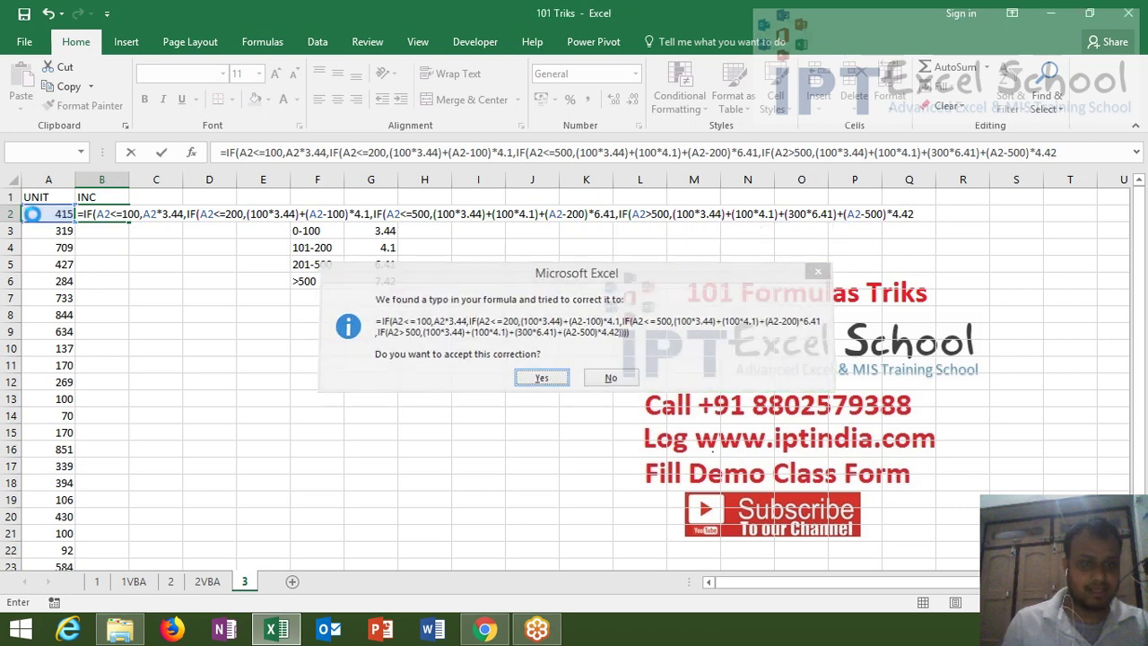
pyautogui.press('Return')
pyautogui.press('Up')
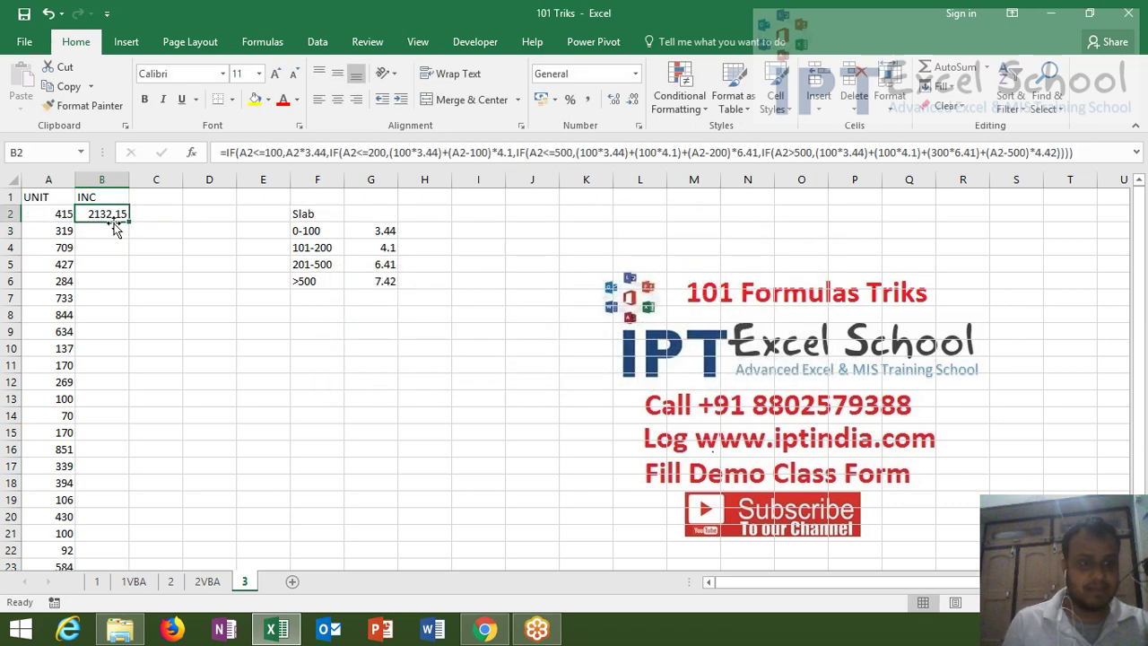
pyautogui.doubleClick(128, 220)
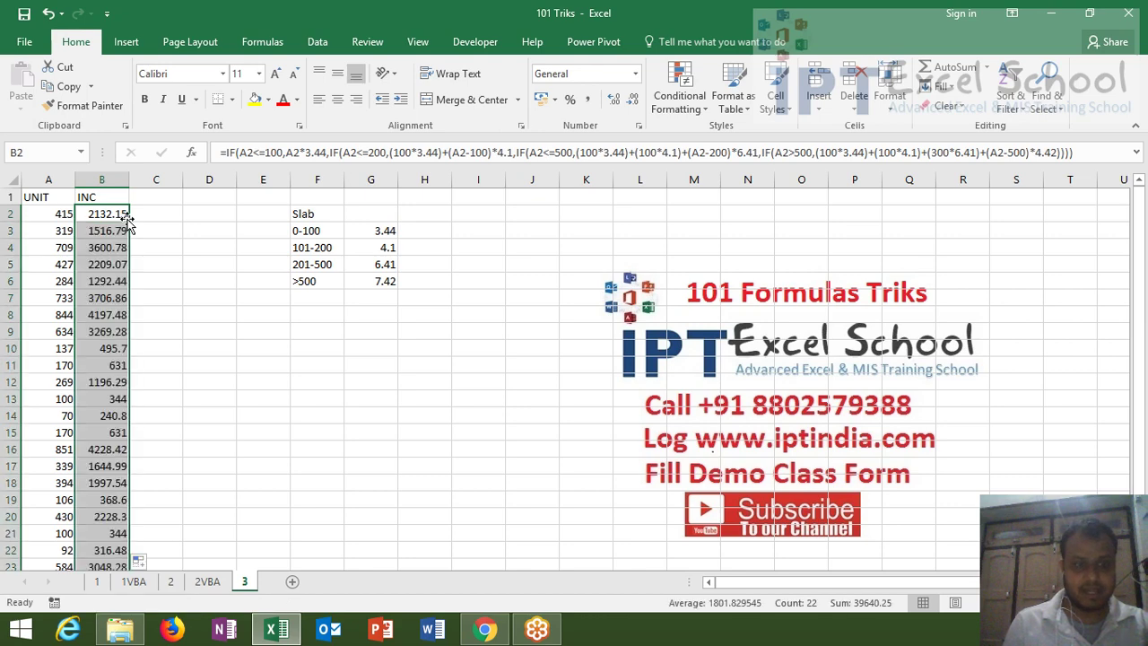
# Enter the example 70 in E8 with the calculation 70x3.44 in F8
pyautogui.click(312, 310)
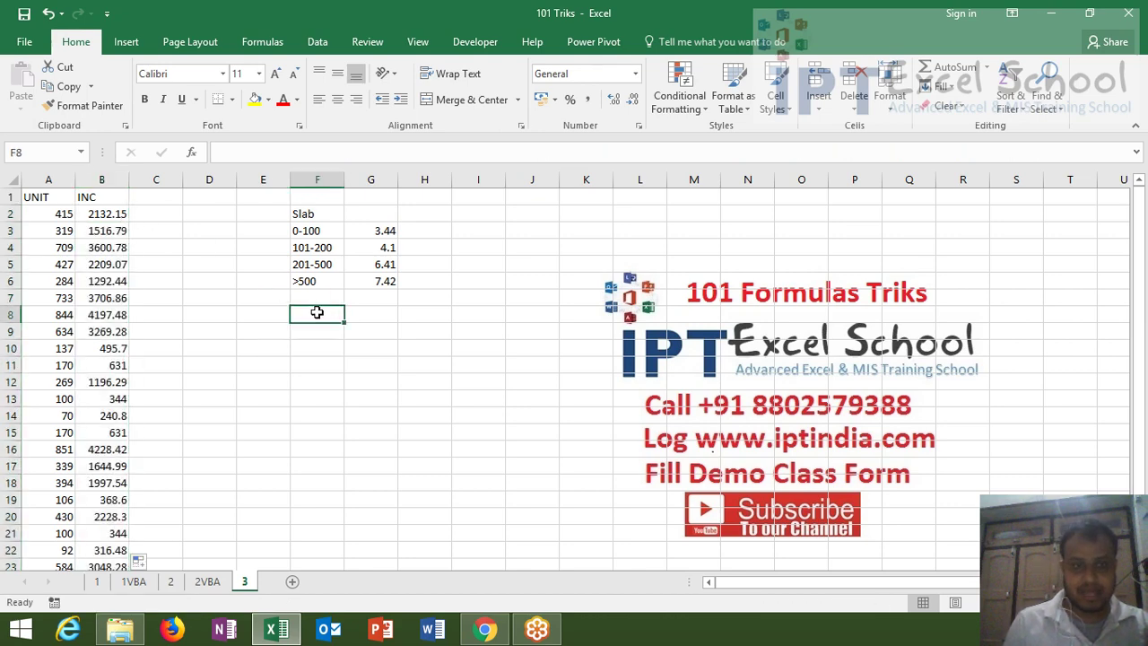
pyautogui.click(278, 311)
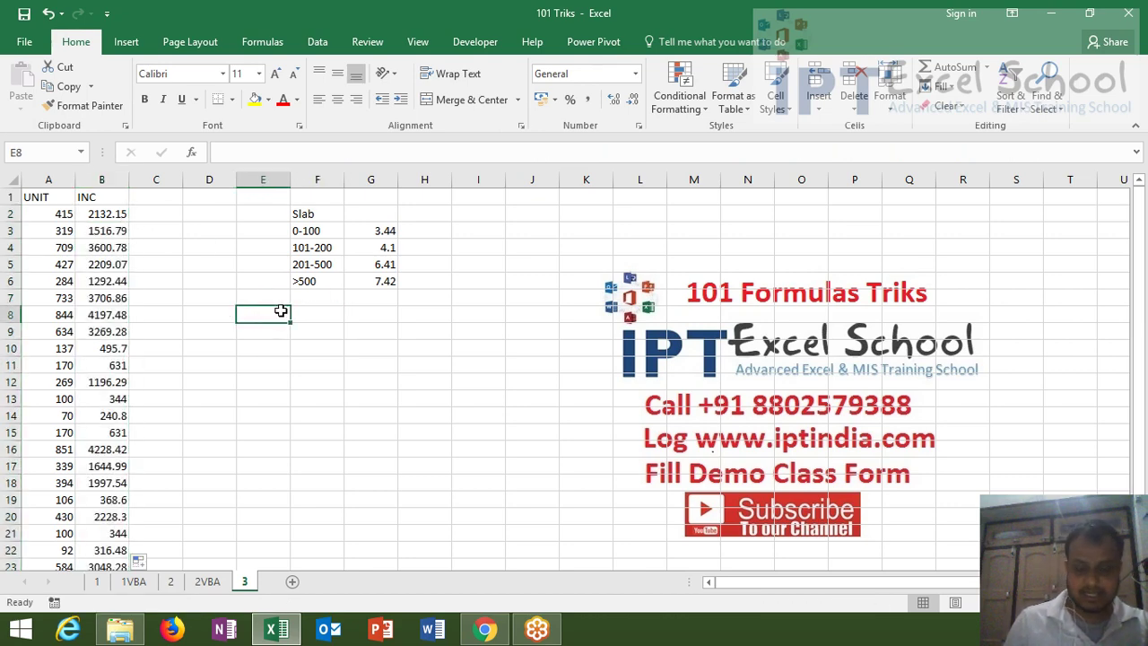
pyautogui.write('70')
pyautogui.press('Escape')
pyautogui.press('Right')
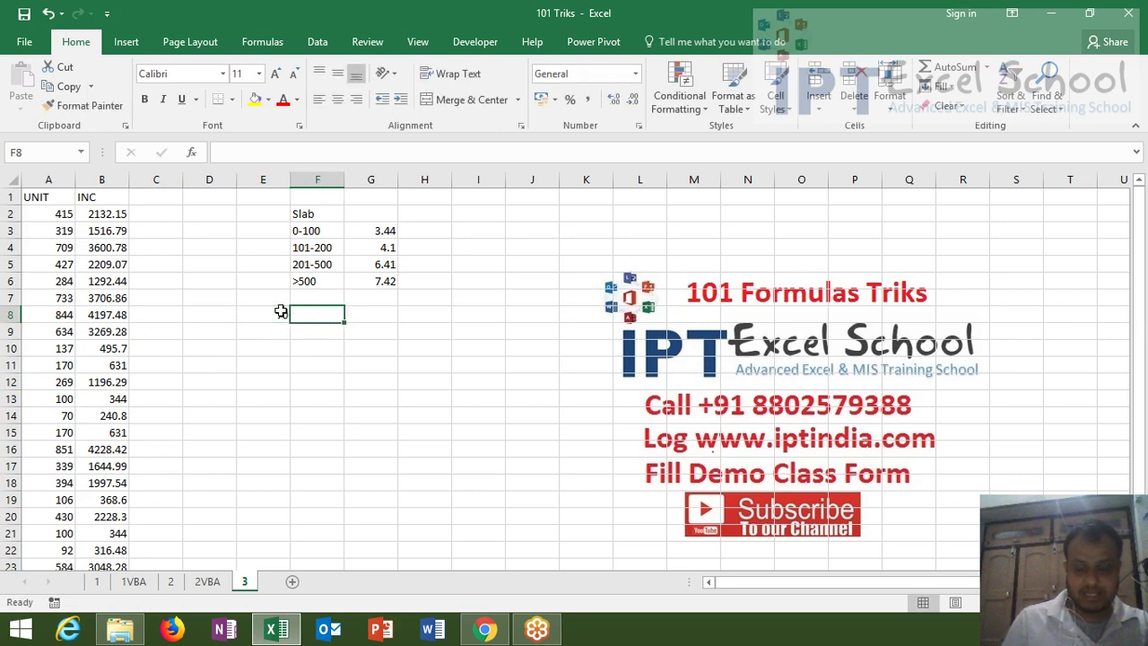
pyautogui.write('70-')
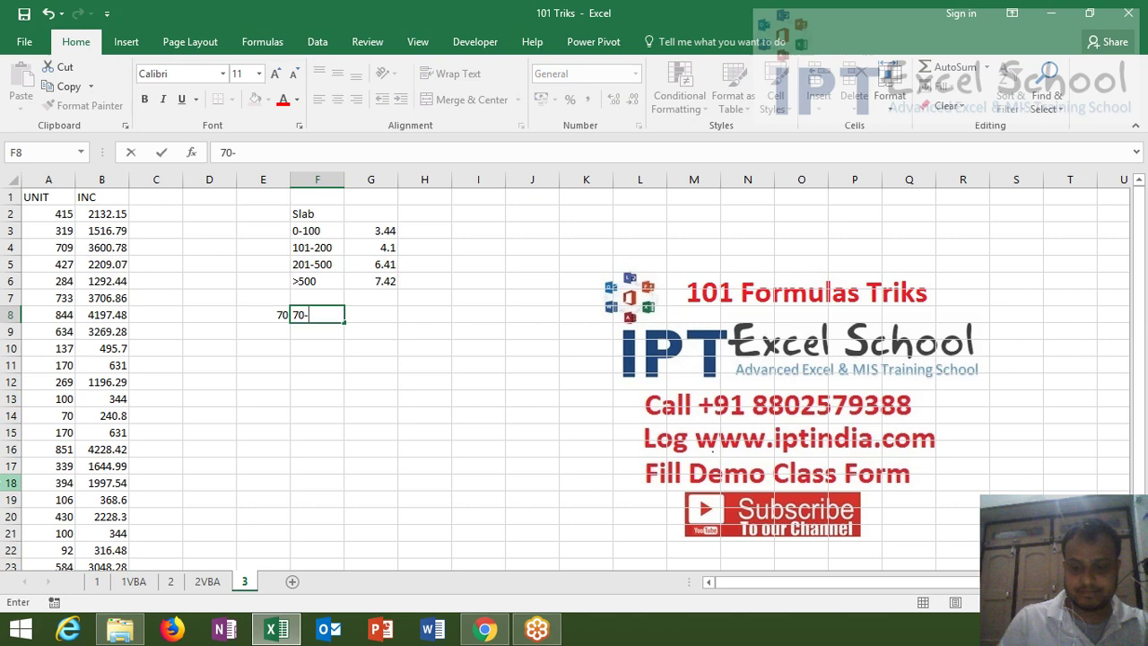
pyautogui.press('BackSpace')
pyautogui.write('*')
pyautogui.press('BackSpace')
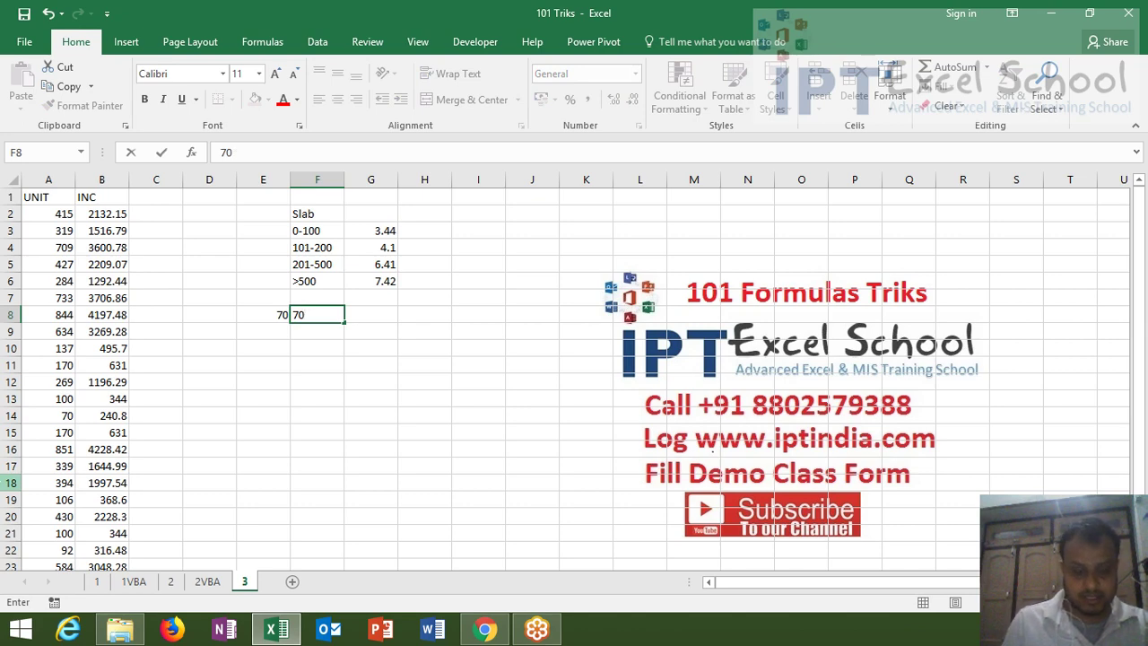
pyautogui.write('x3.')
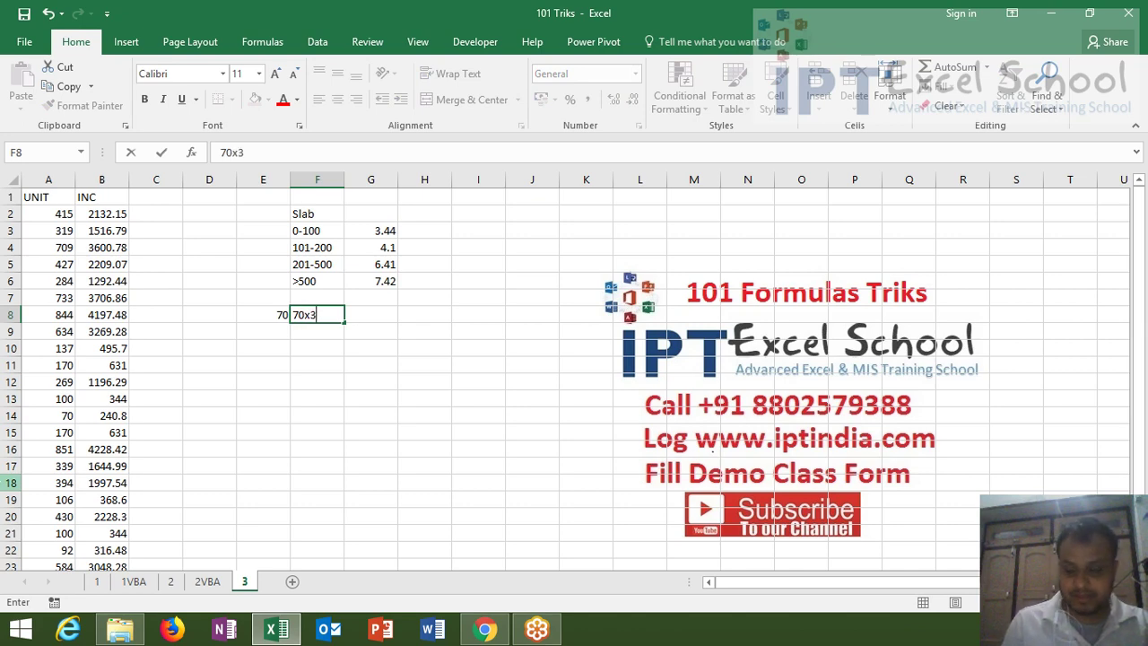
pyautogui.write('44')
pyautogui.press('Return')
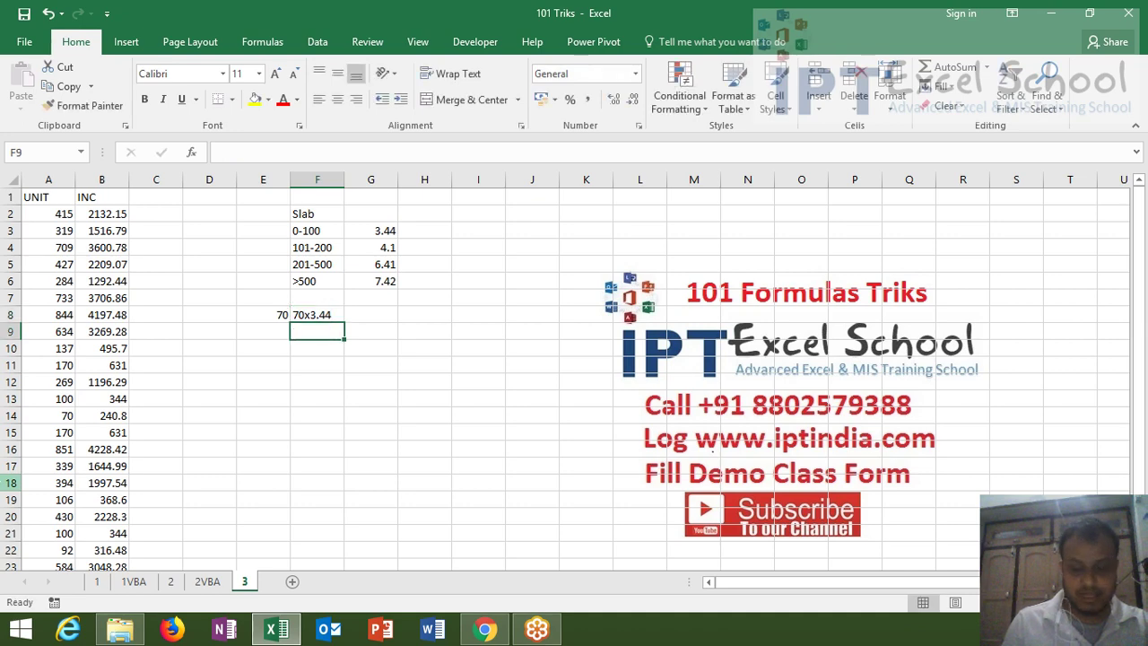
# Enter the example 120 in E9 with the calculation 100x3.44+20*4.10 in F9
pyautogui.click(316, 314)
pyautogui.click(262, 331)
pyautogui.write('12')
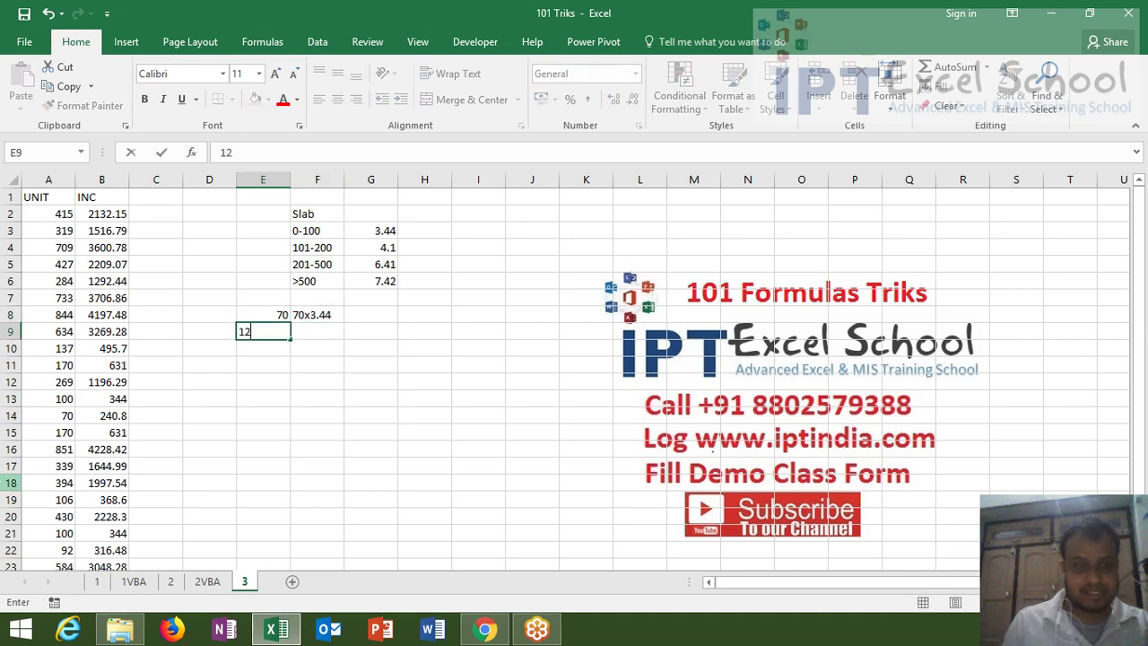
pyautogui.press('Tab')
pyautogui.click(263, 331)
pyautogui.write('1')
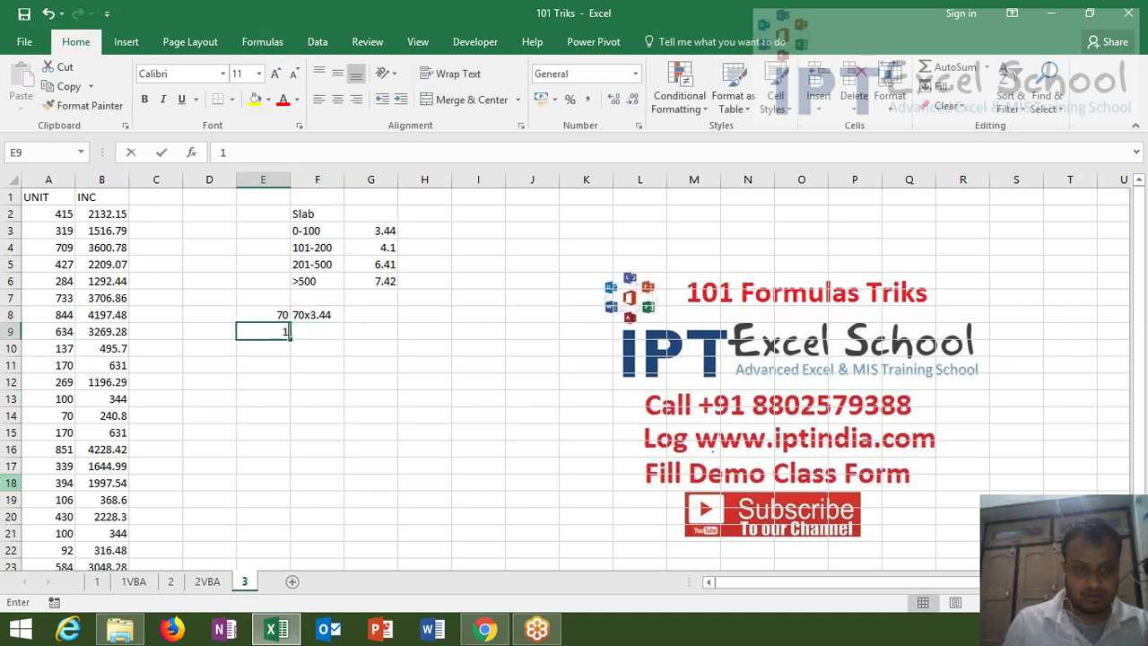
pyautogui.write('20x')
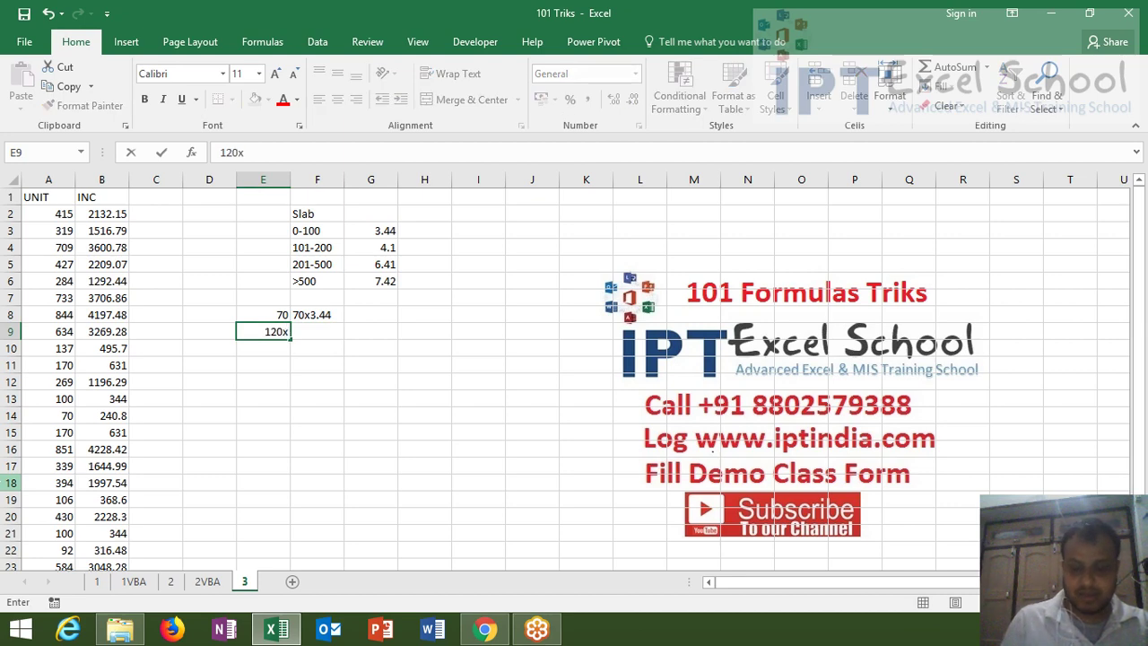
pyautogui.press('BackSpace')
pyautogui.press('Tab')
pyautogui.write('1')
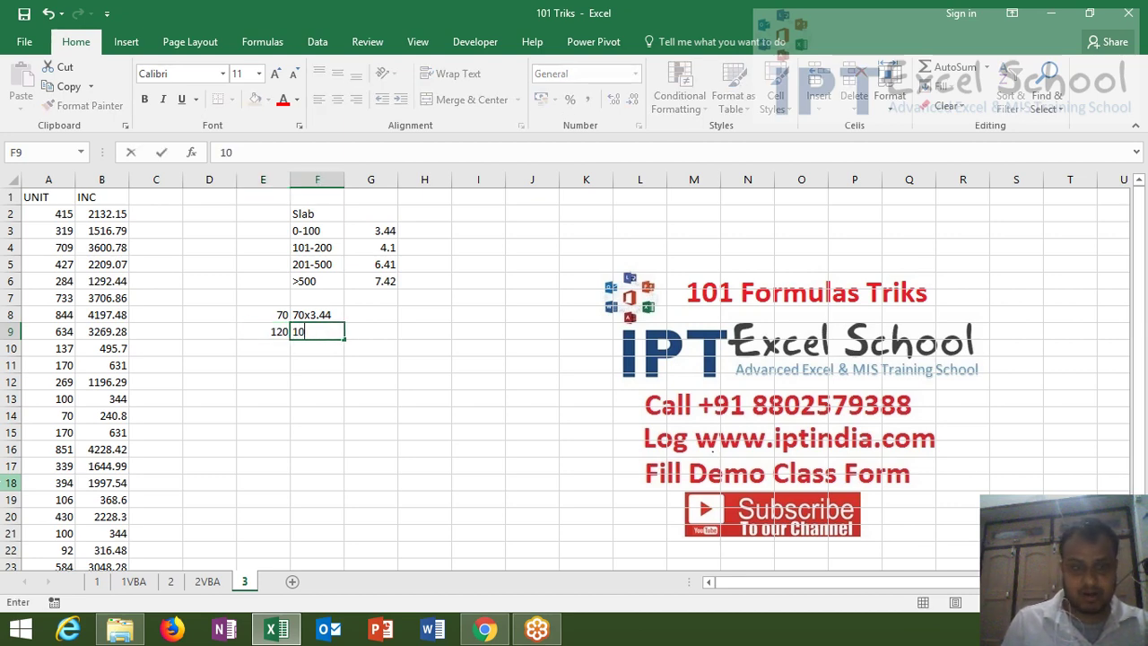
pyautogui.write('00x')
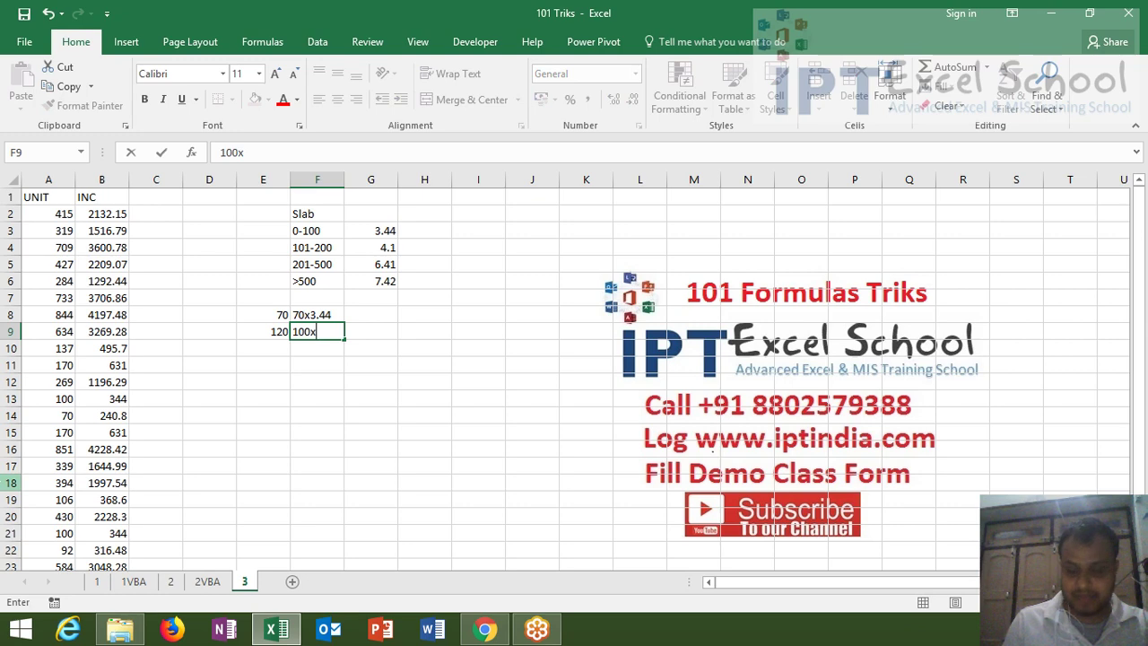
pyautogui.write('3.44+')
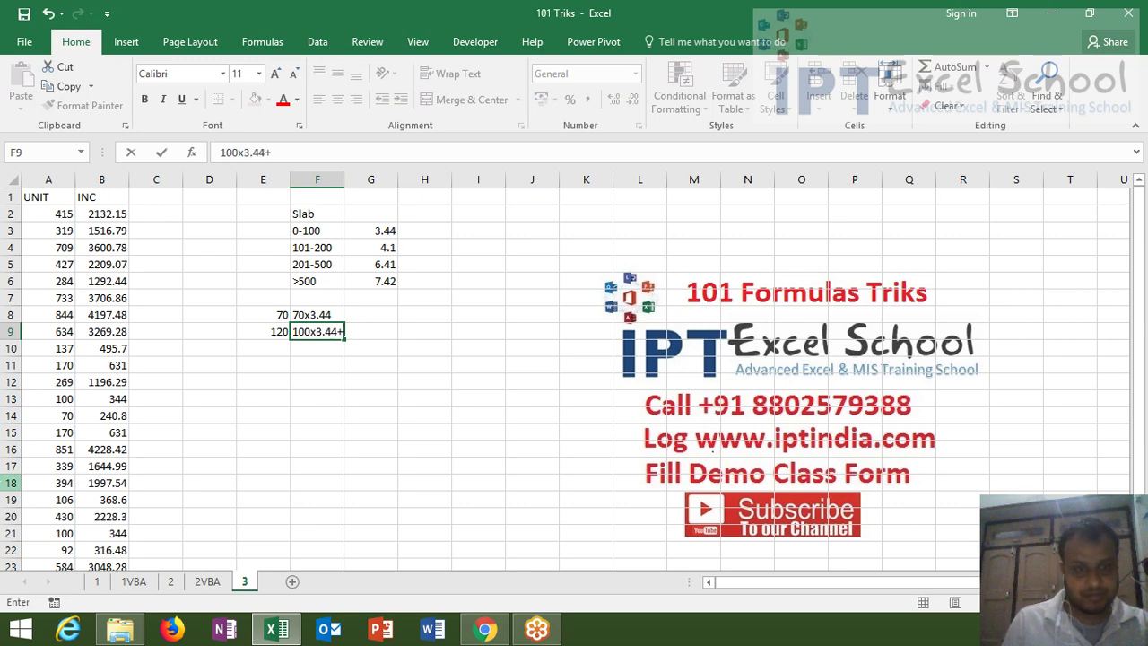
pyautogui.write('20')
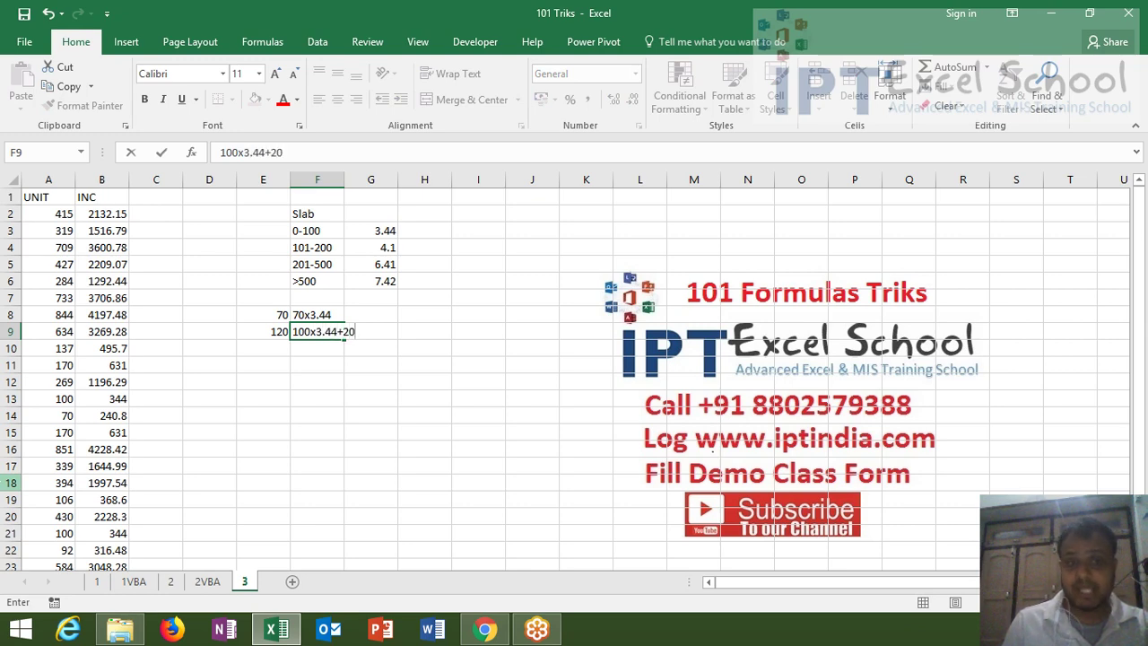
pyautogui.write('*')
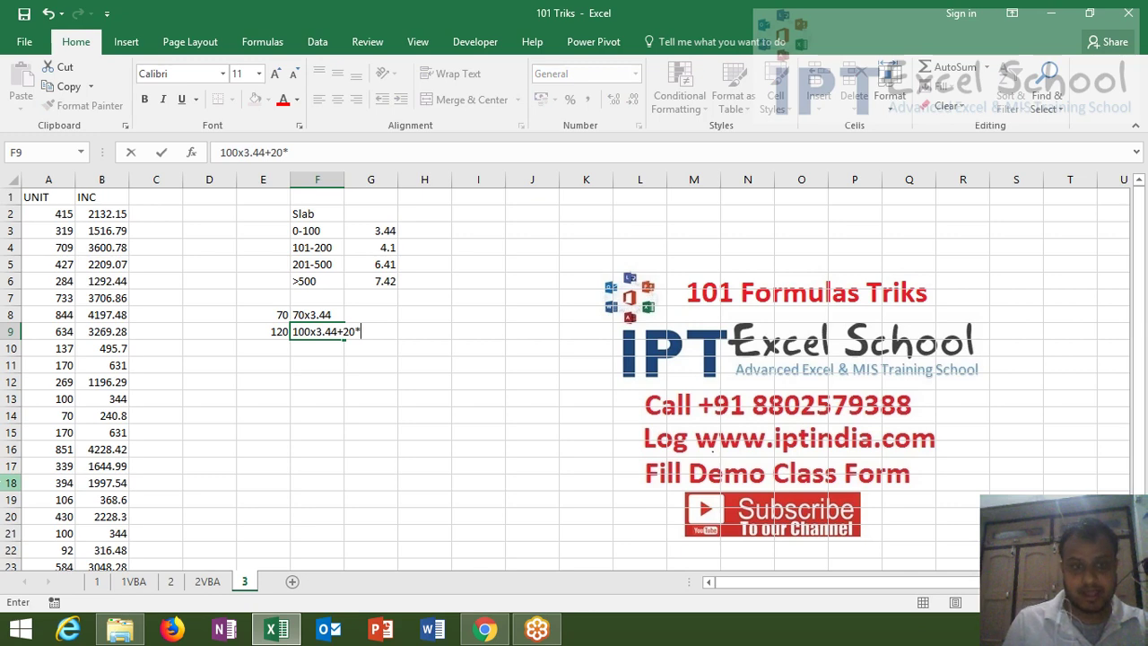
pyautogui.write('4.1')
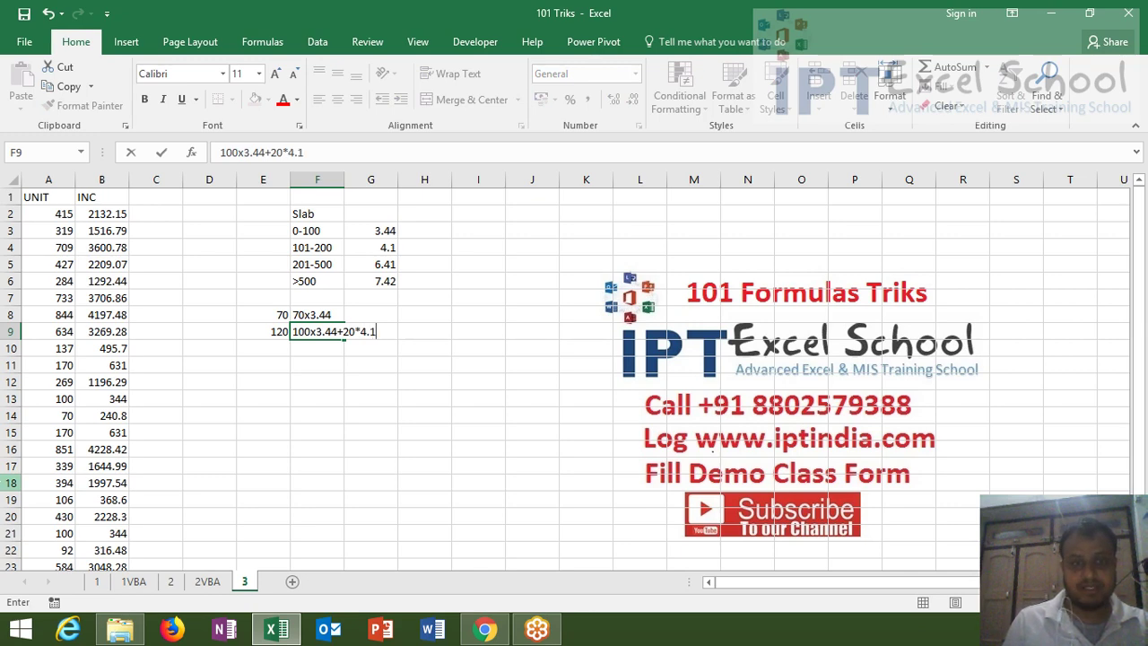
pyautogui.write('0')
pyautogui.press('Return')
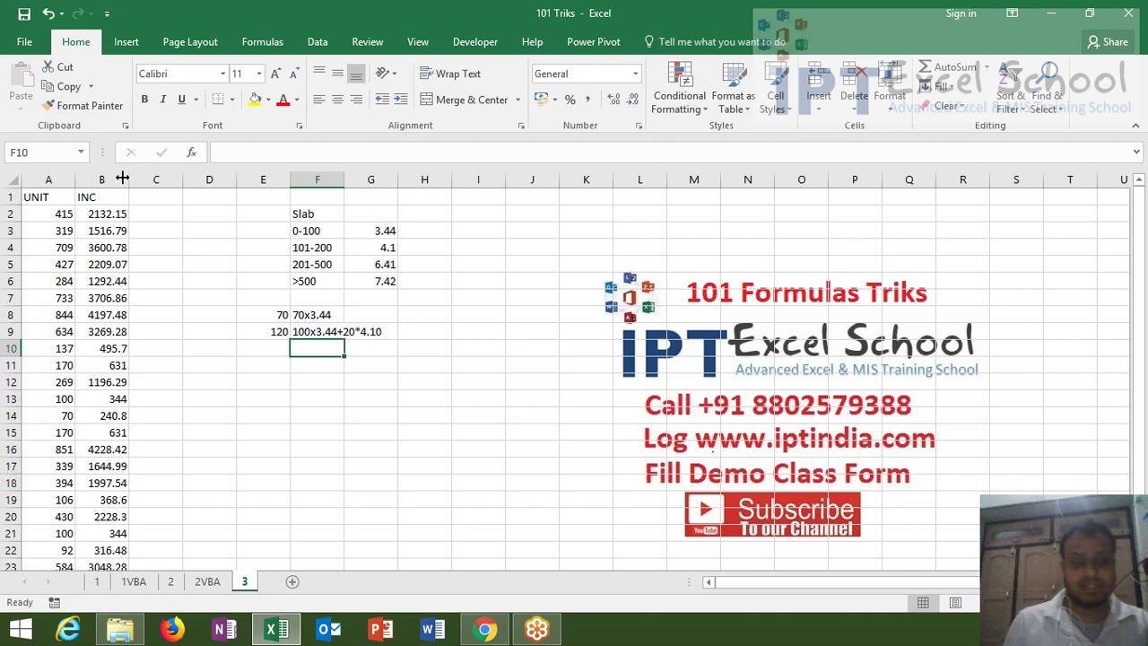
pyautogui.click(107, 208)
pyautogui.doubleClick(106, 212)
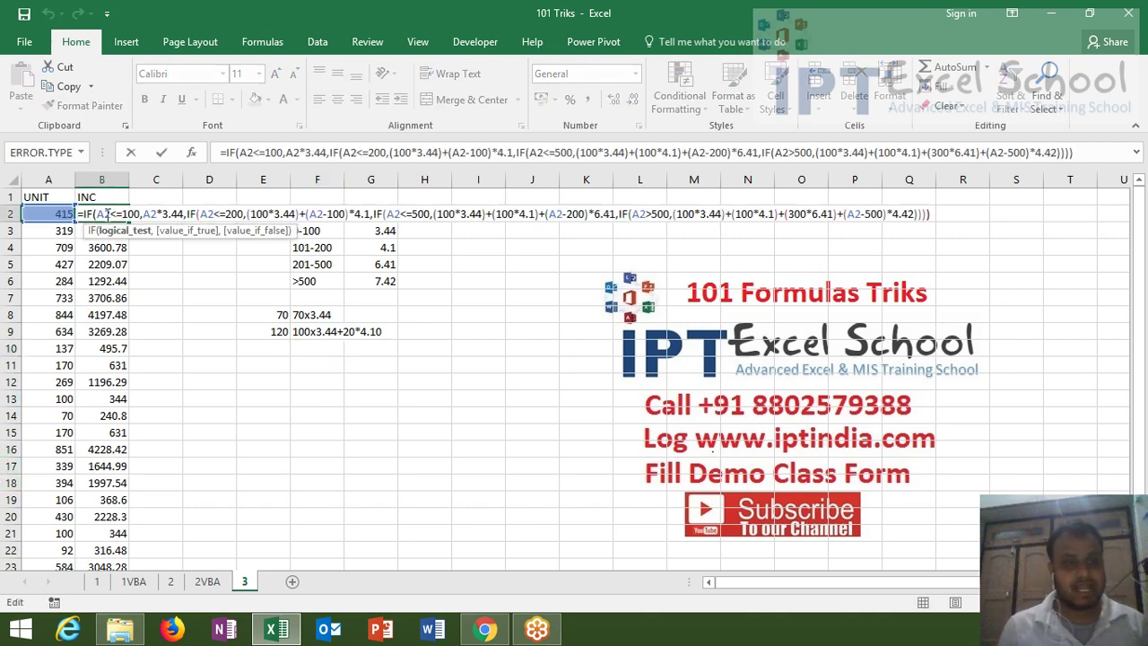
pyautogui.moveTo(96, 213); pyautogui.dragTo(182, 213)
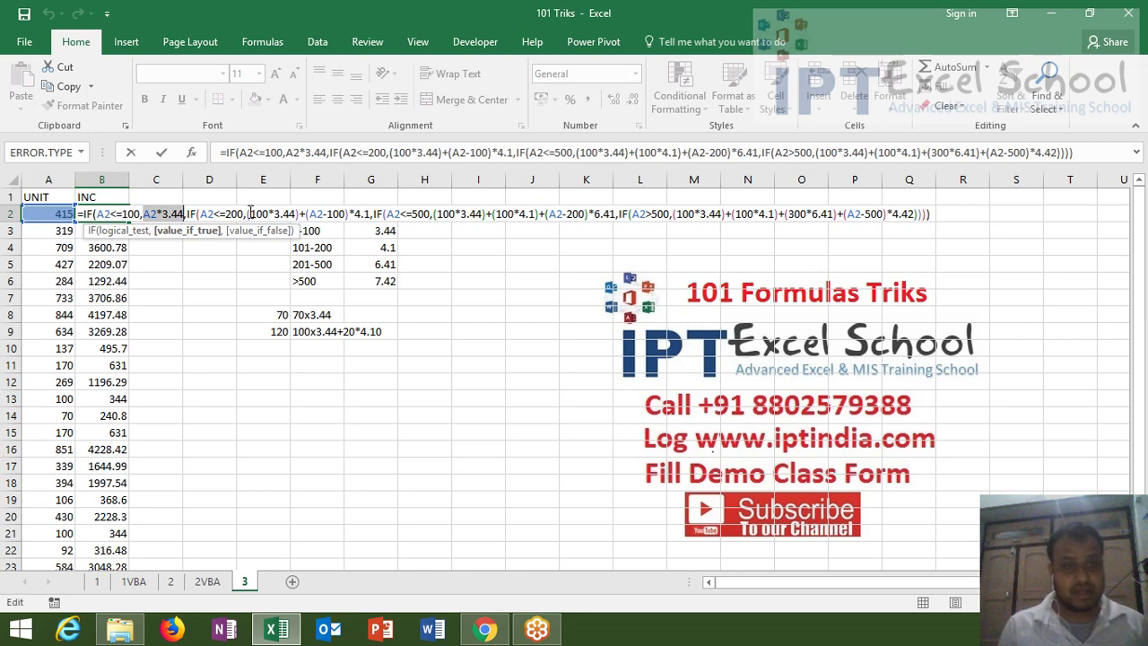
pyautogui.click(250, 214)
pyautogui.moveTo(248, 214); pyautogui.dragTo(295, 213)
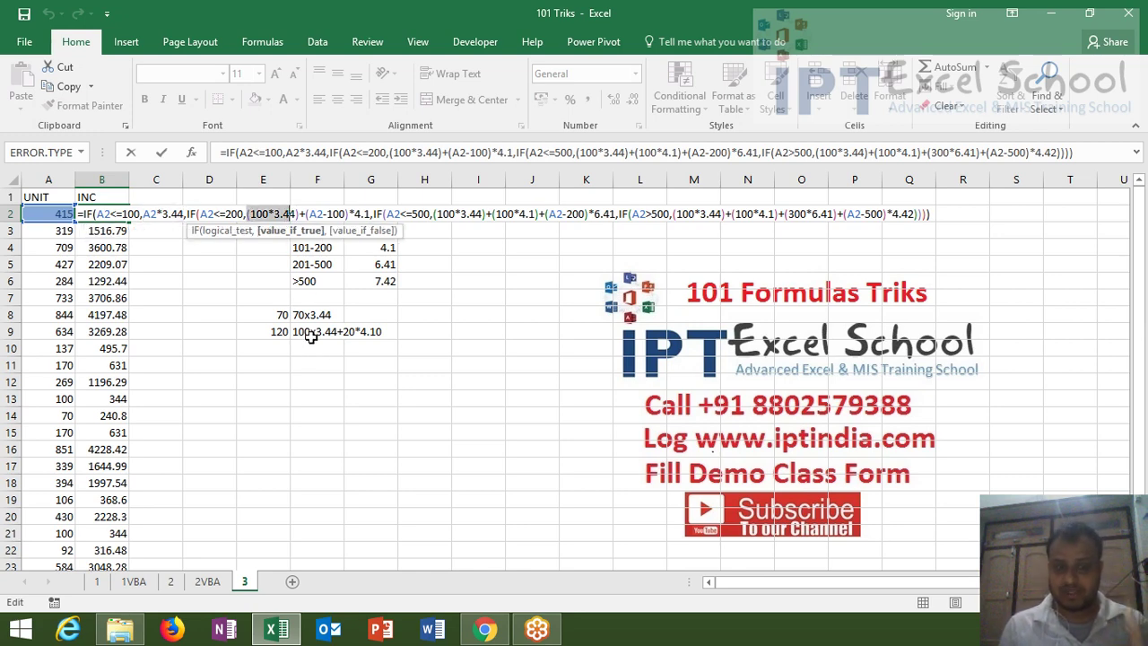
pyautogui.moveTo(307, 213); pyautogui.dragTo(366, 214)
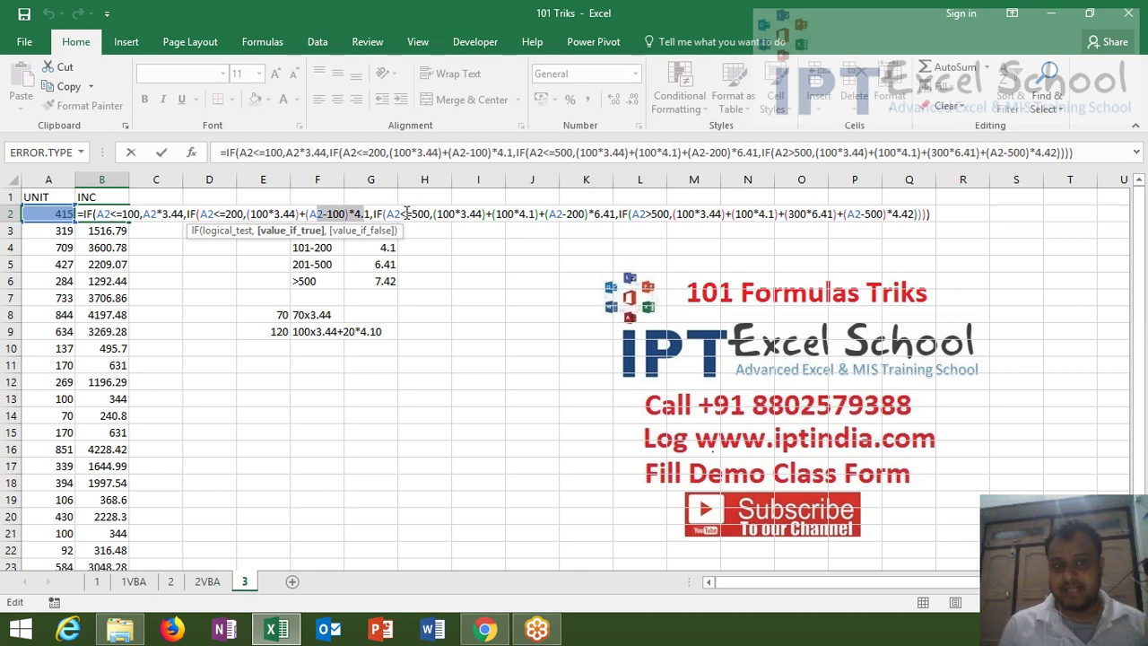
pyautogui.click(404, 214)
pyautogui.click(450, 213)
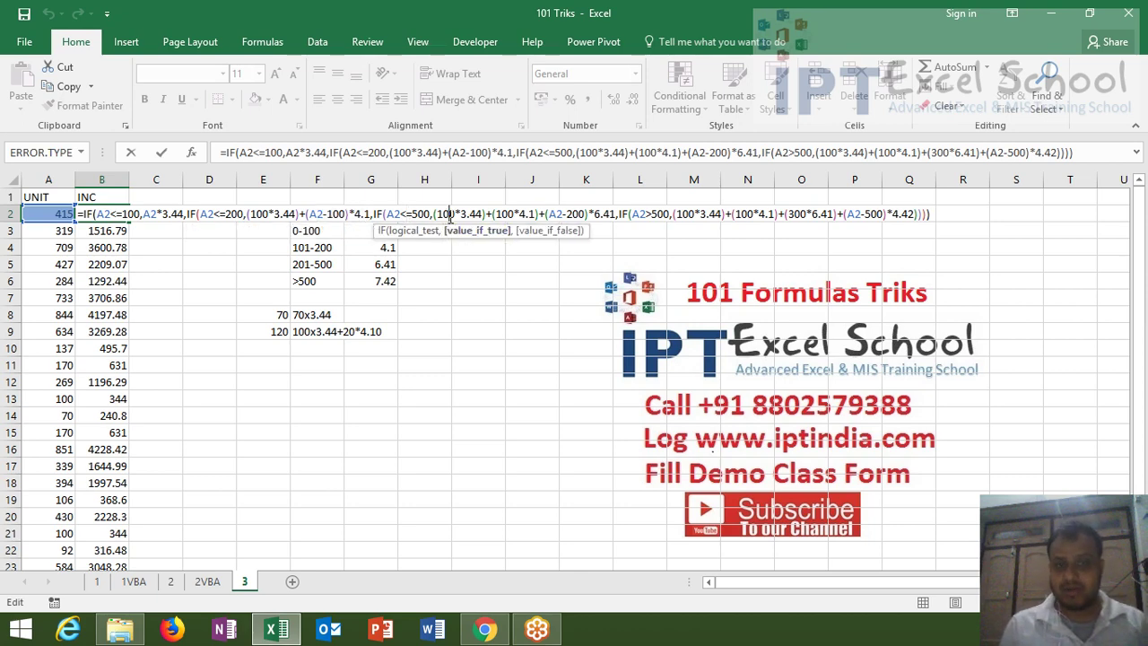
pyautogui.click(502, 213)
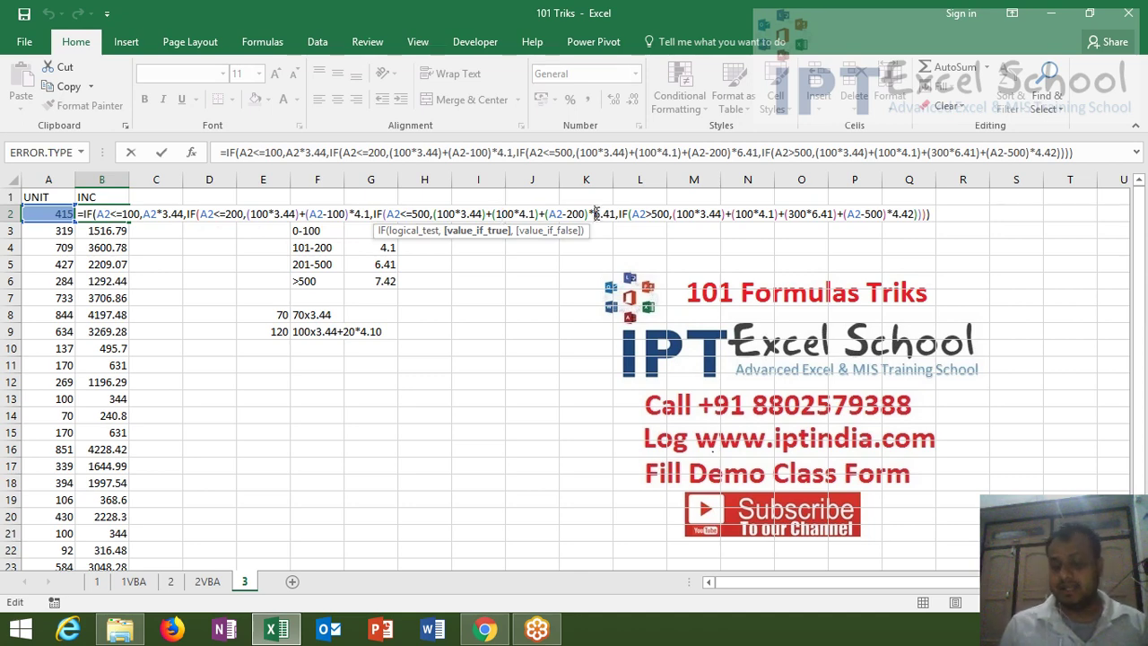
pyautogui.press('Return')
pyautogui.press('Up')
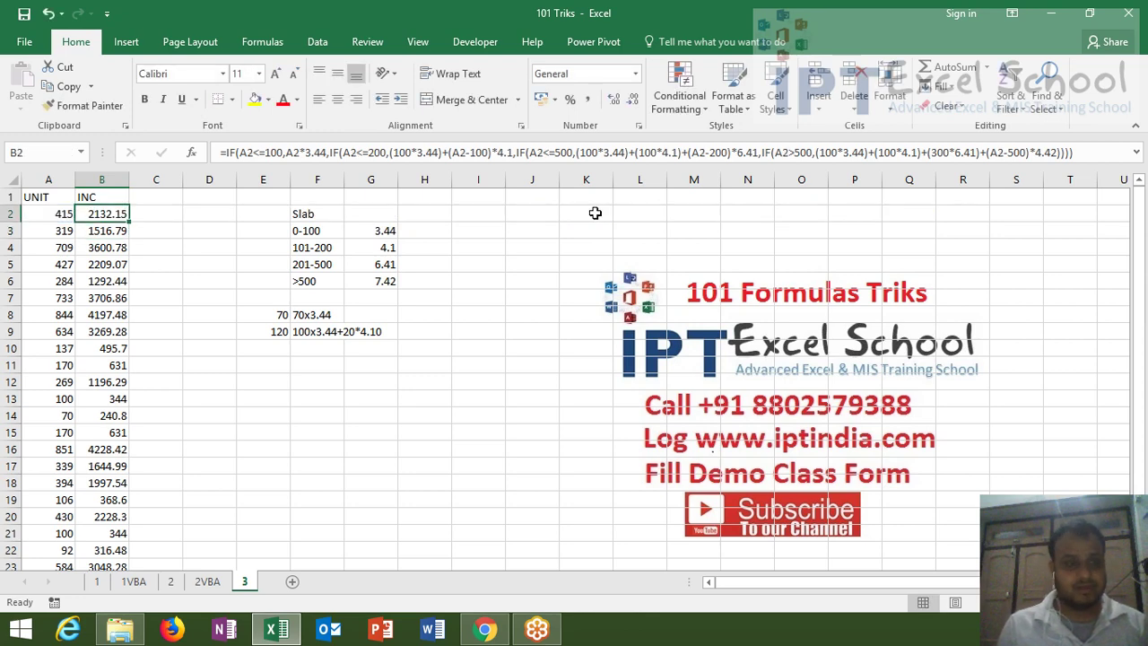
pyautogui.hotkey('ctrl', 'Down')
# Type 2500 into cell H13 beside the incentive table
pyautogui.hotkey('ctrl', 'Up')
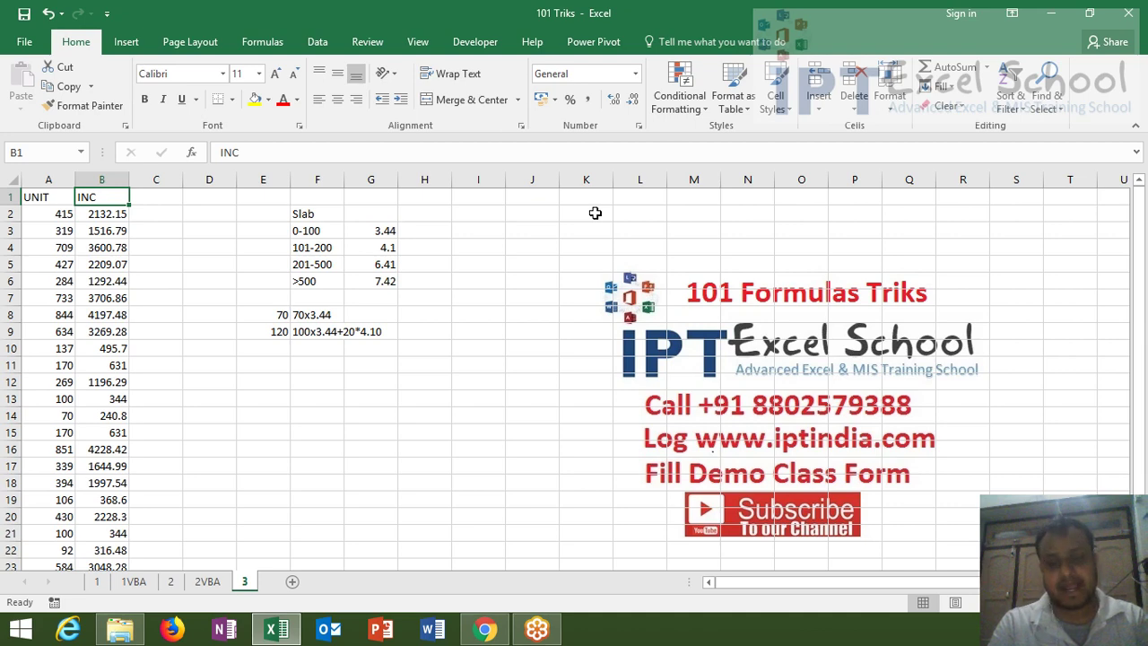
pyautogui.click(426, 398)
pyautogui.write('2500')
pyautogui.press('Tab')
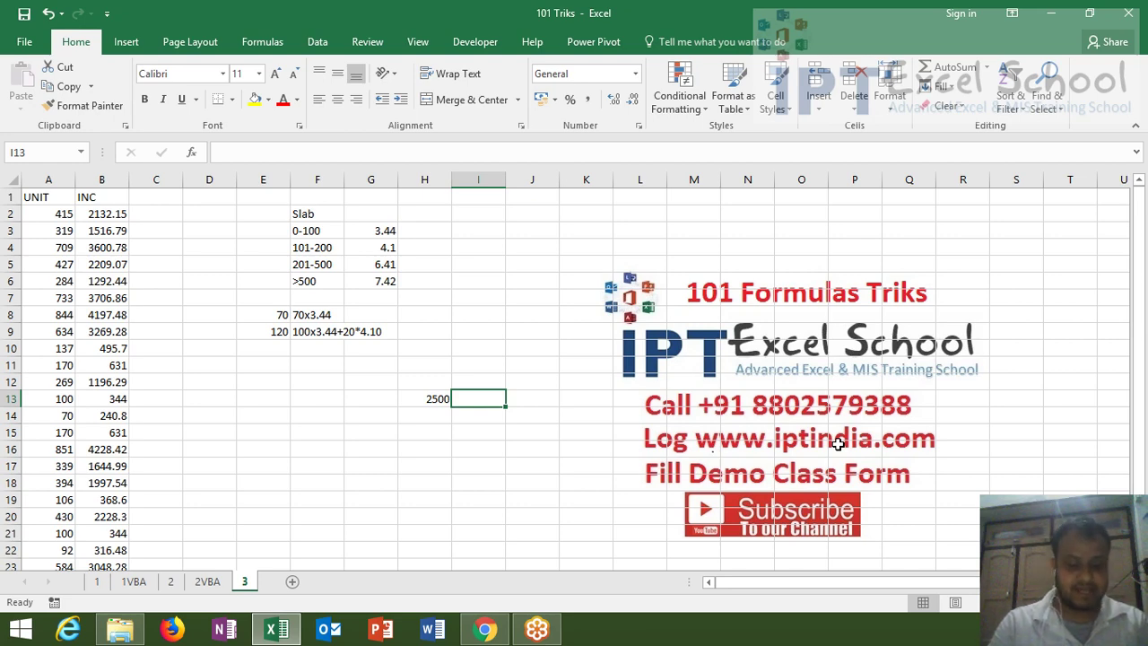
pyautogui.click(998, 630)
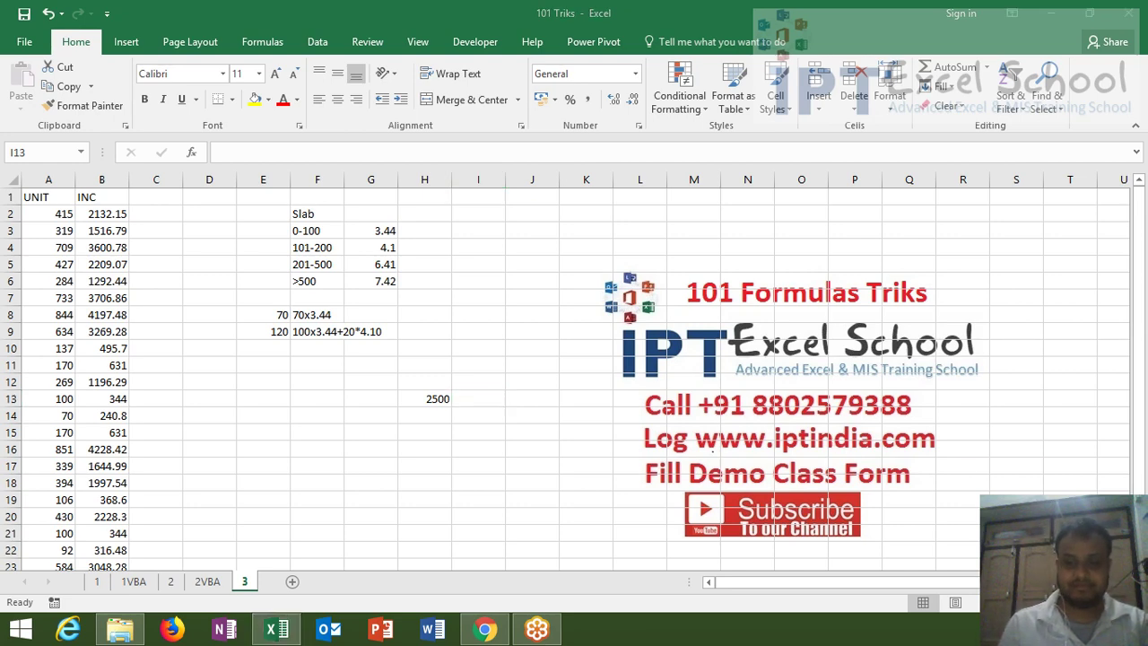
pyautogui.click(975, 519)
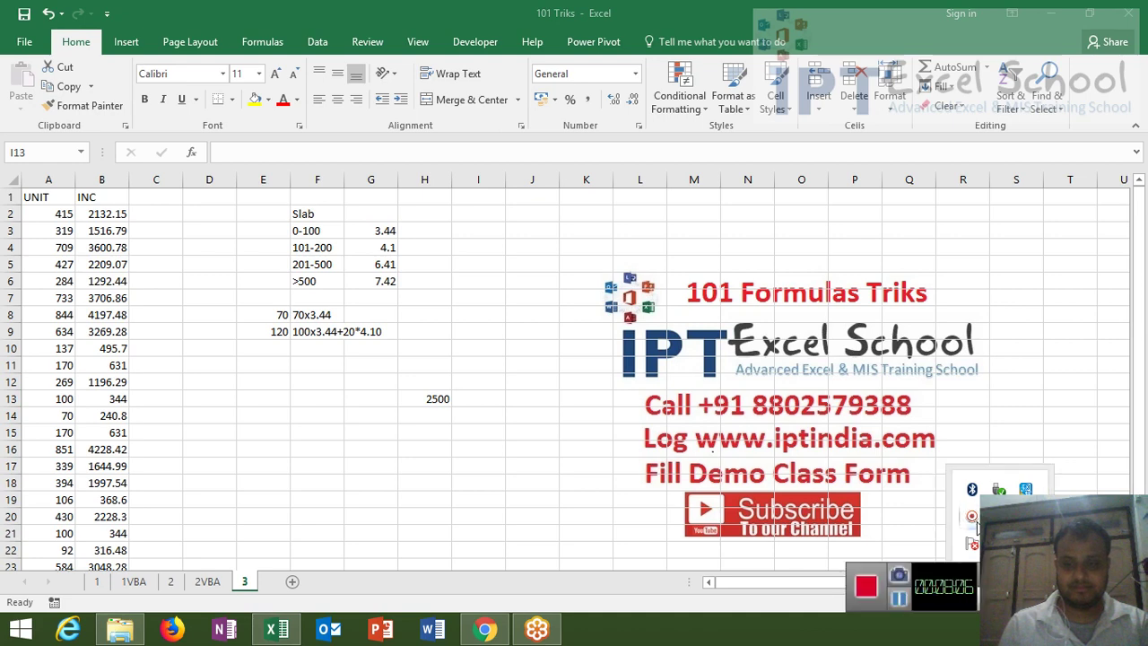